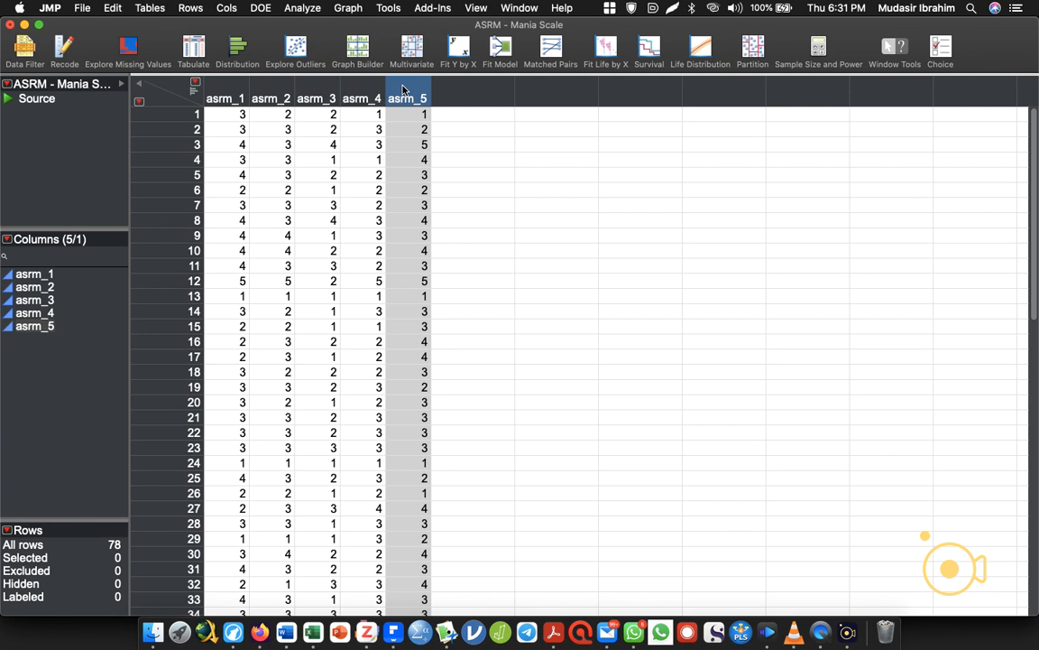
Run a Distribution analysis with all five columns, asrm_1 to asrm_5, as Y columns.
{"action": "left_click", "coordinate": [237, 52]}
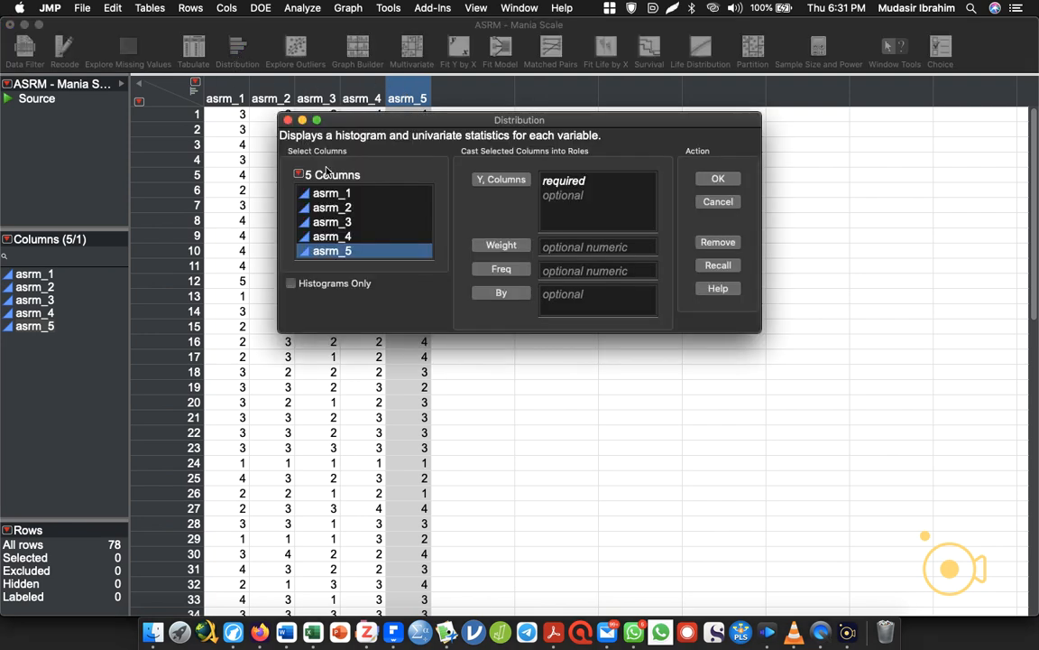
{"action": "left_click", "coordinate": [357, 195]}
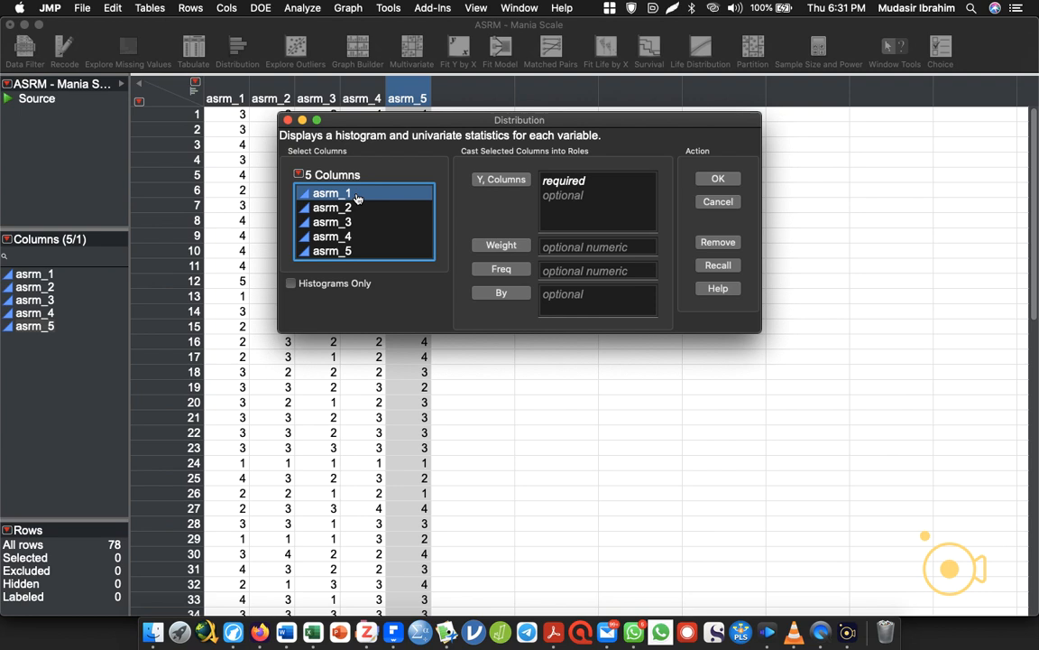
{"action": "left_click_drag", "start_coordinate": [357, 197], "coordinate": [343, 258]}
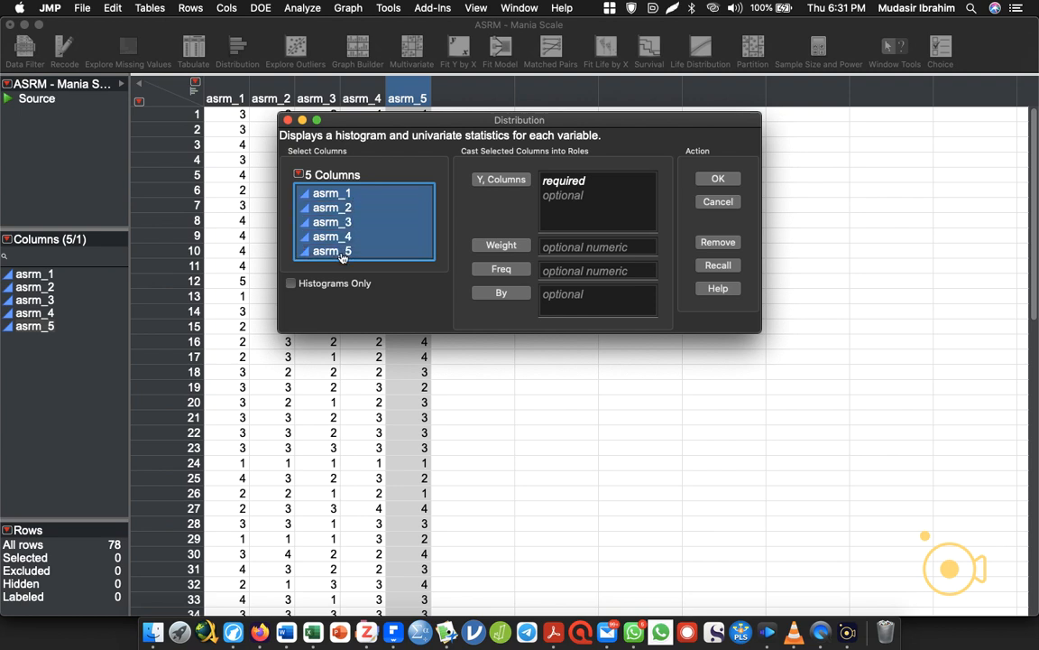
{"action": "left_click", "coordinate": [494, 184]}
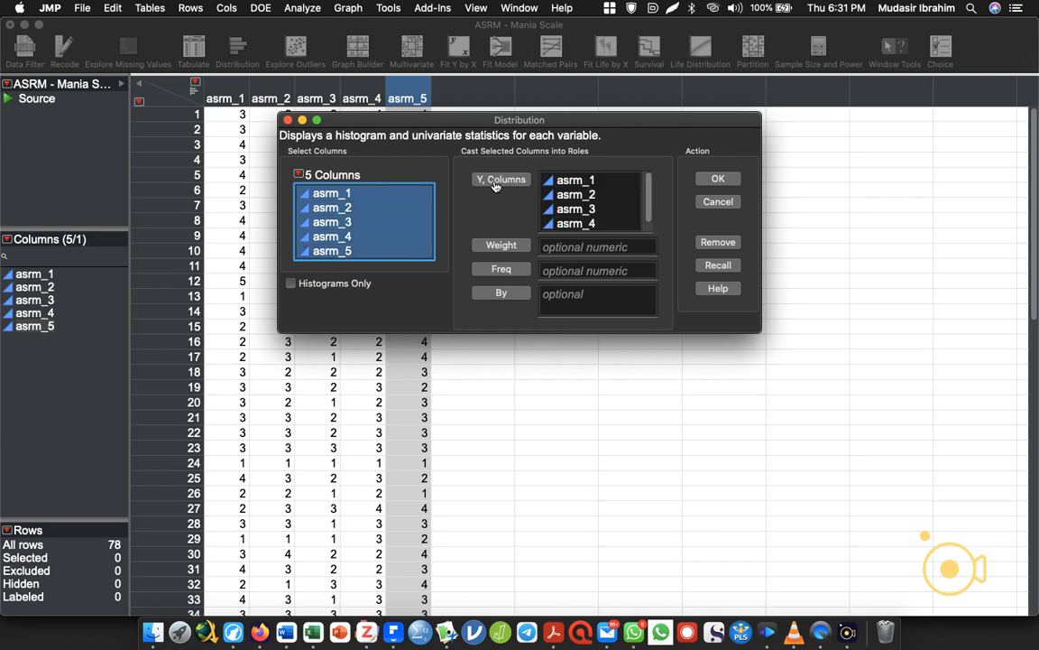
{"action": "left_click", "coordinate": [718, 179]}
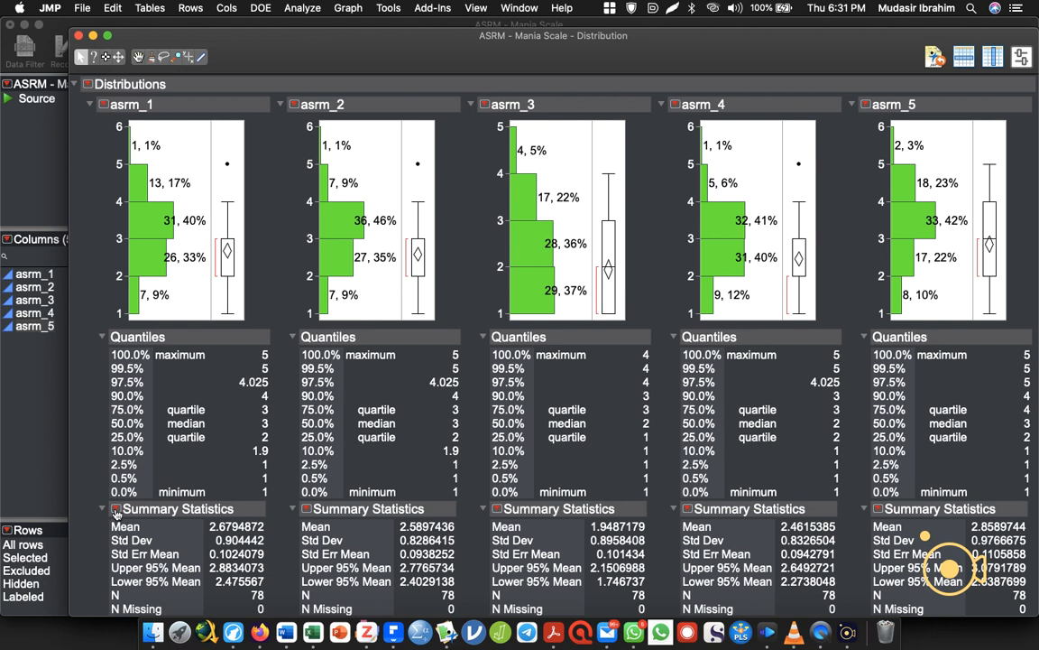
Customize the distribution summary statistics to show only N, Skewness and Kurtosis, and close the report after reviewing it.
{"action": "left_click", "coordinate": [116, 510]}
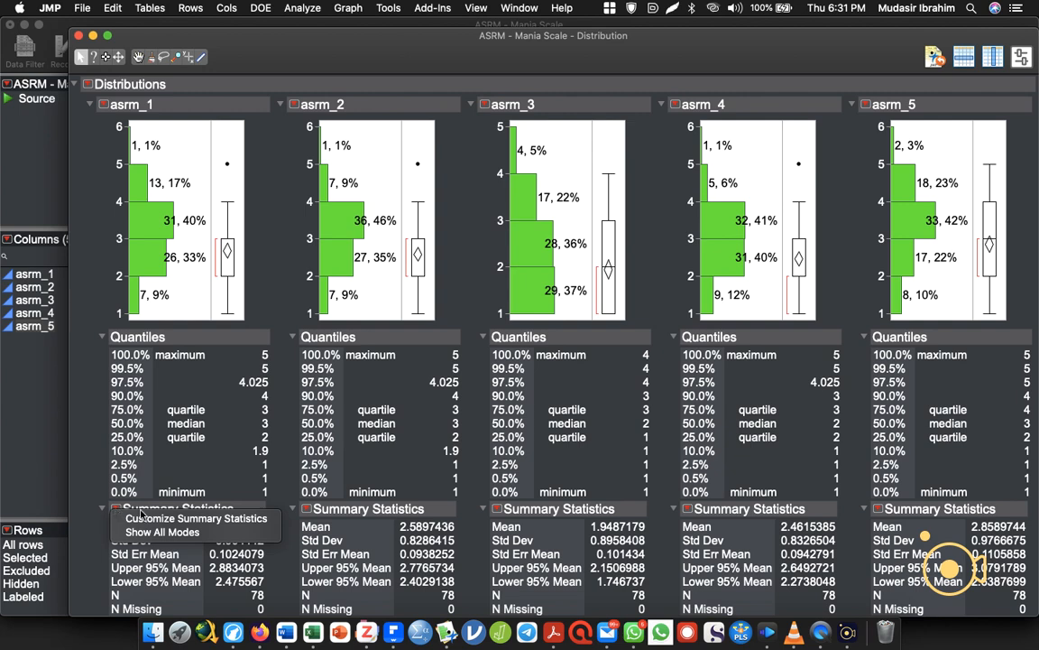
{"action": "left_click", "coordinate": [151, 518]}
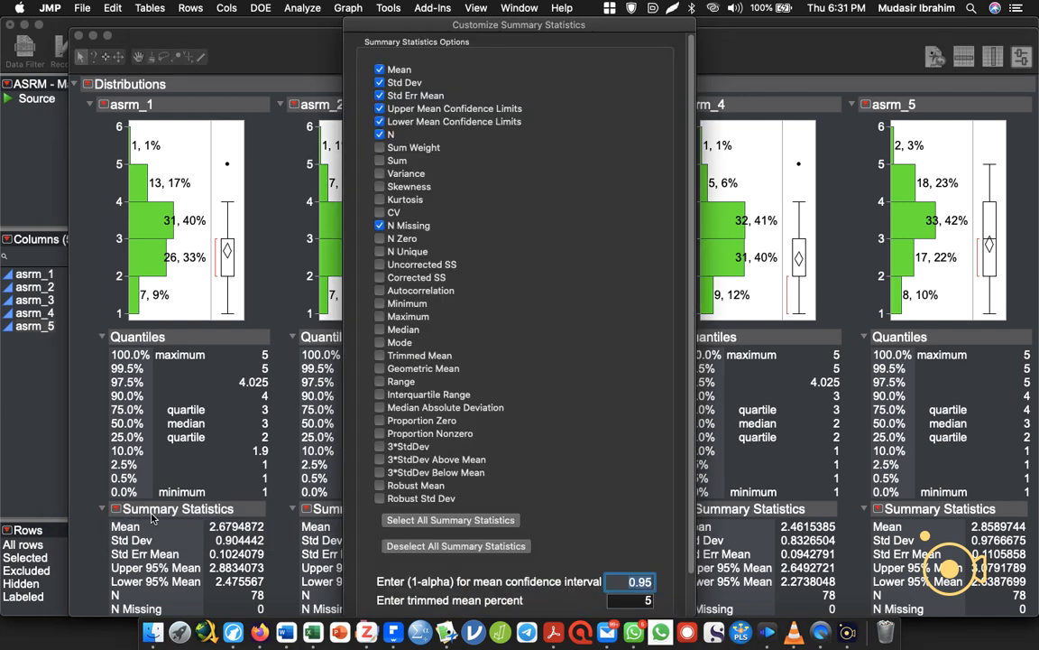
{"action": "left_click", "coordinate": [380, 186]}
{"action": "left_click", "coordinate": [379, 199]}
{"action": "left_click", "coordinate": [380, 69]}
{"action": "left_click", "coordinate": [380, 82]}
{"action": "left_click", "coordinate": [380, 94]}
{"action": "left_click", "coordinate": [380, 108]}
{"action": "left_click", "coordinate": [380, 121]}
{"action": "left_click", "coordinate": [380, 225]}
{"action": "scroll", "coordinate": [681, 314], "scroll_direction": "down", "scroll_amount": 2}
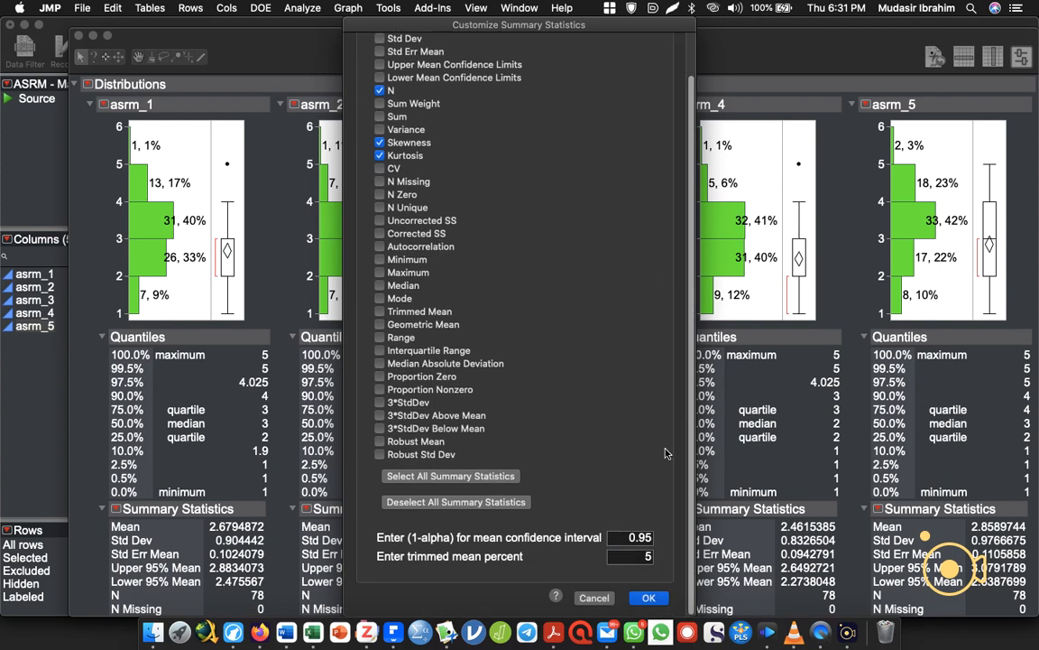
{"action": "left_click", "coordinate": [647, 599]}
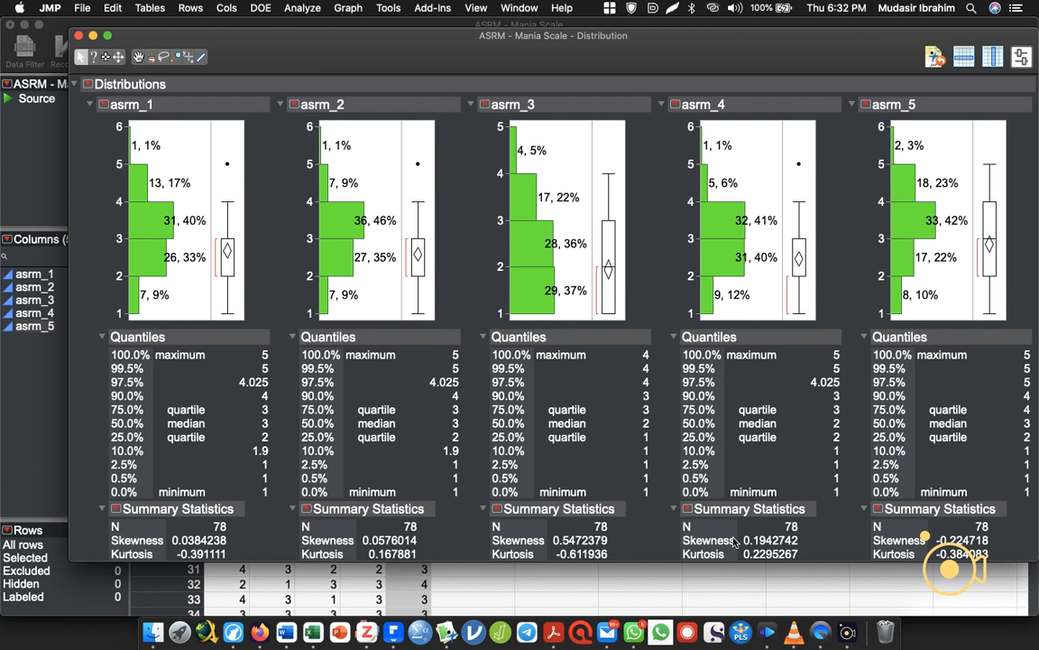
{"action": "left_click", "coordinate": [79, 35]}
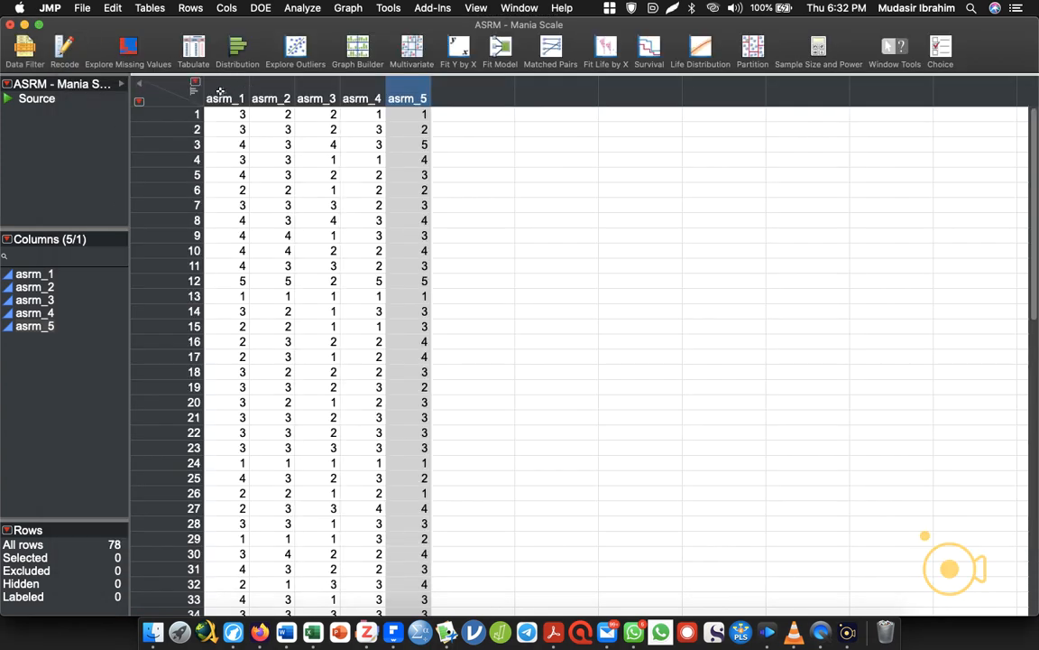
Run a Factor Analysis on asrm_1 to asrm_5 as Y columns with default variance estimation and correlation scaling.
{"action": "mouse_move", "coordinate": [219, 92]}
{"action": "left_mouse_down"}
{"action": "mouse_move", "coordinate": [401, 94]}
{"action": "mouse_move", "coordinate": [215, 92]}
{"action": "left_mouse_up"}
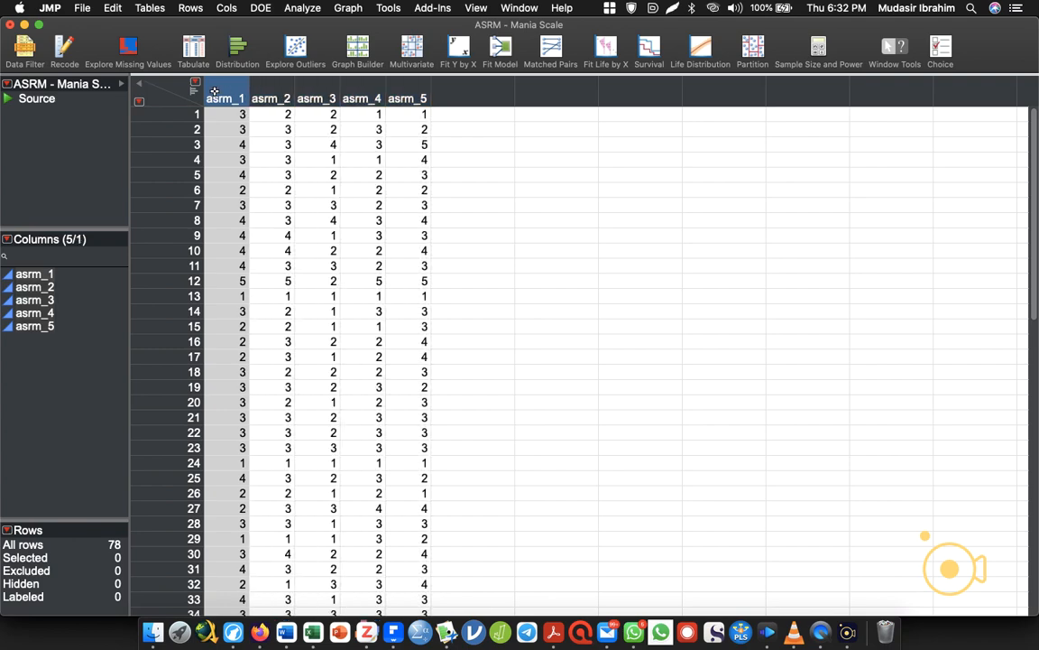
{"action": "left_click", "coordinate": [305, 8]}
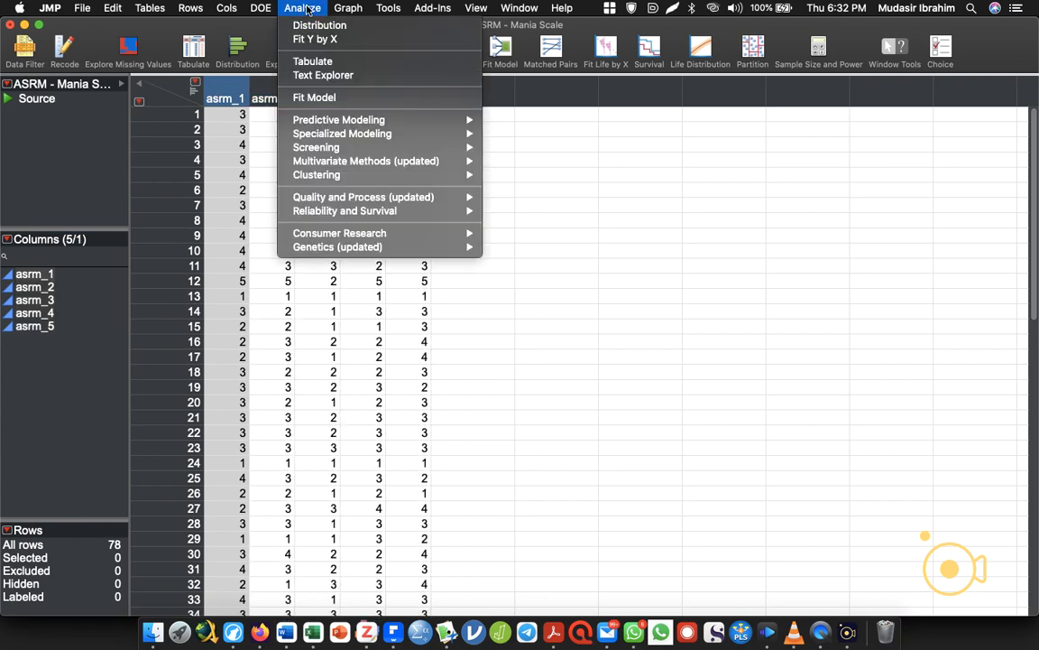
{"action": "mouse_move", "coordinate": [400, 122]}
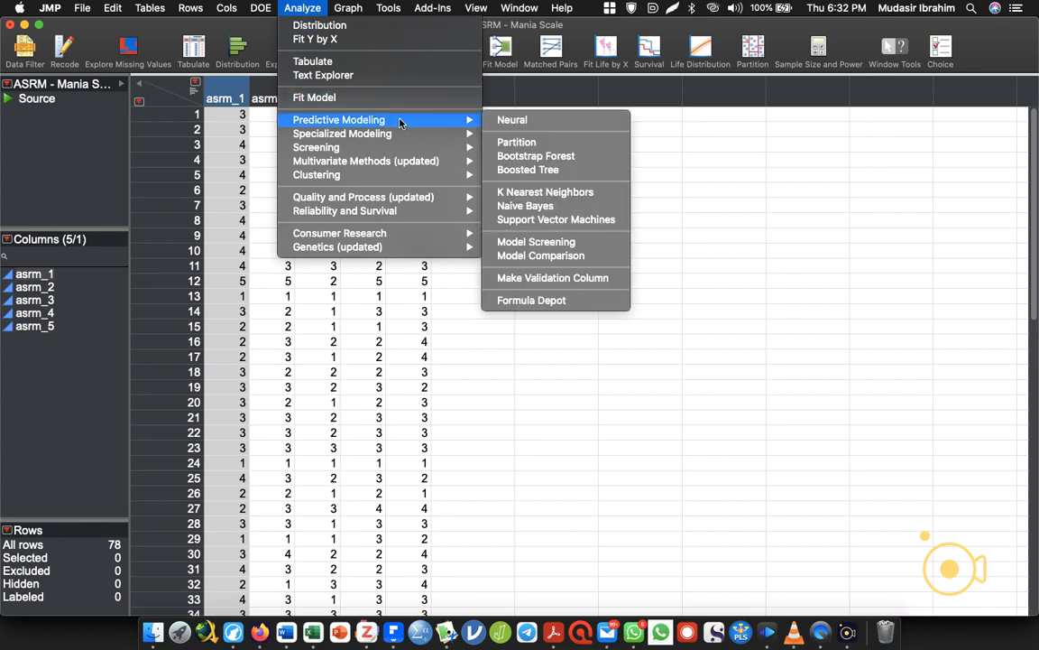
{"action": "mouse_move", "coordinate": [415, 161]}
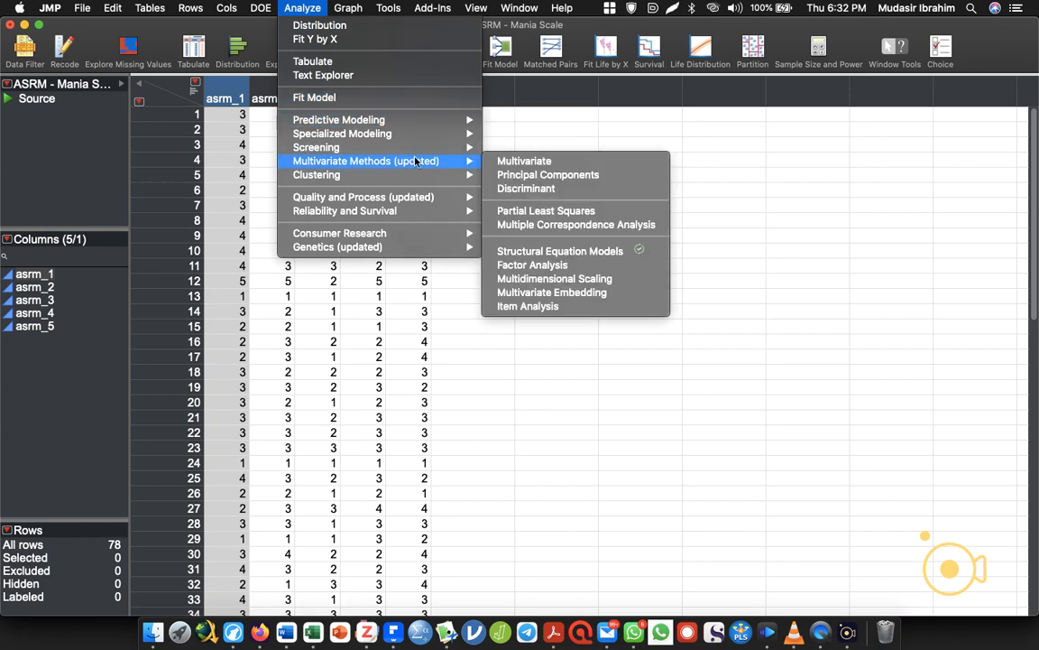
{"action": "left_click", "coordinate": [570, 273]}
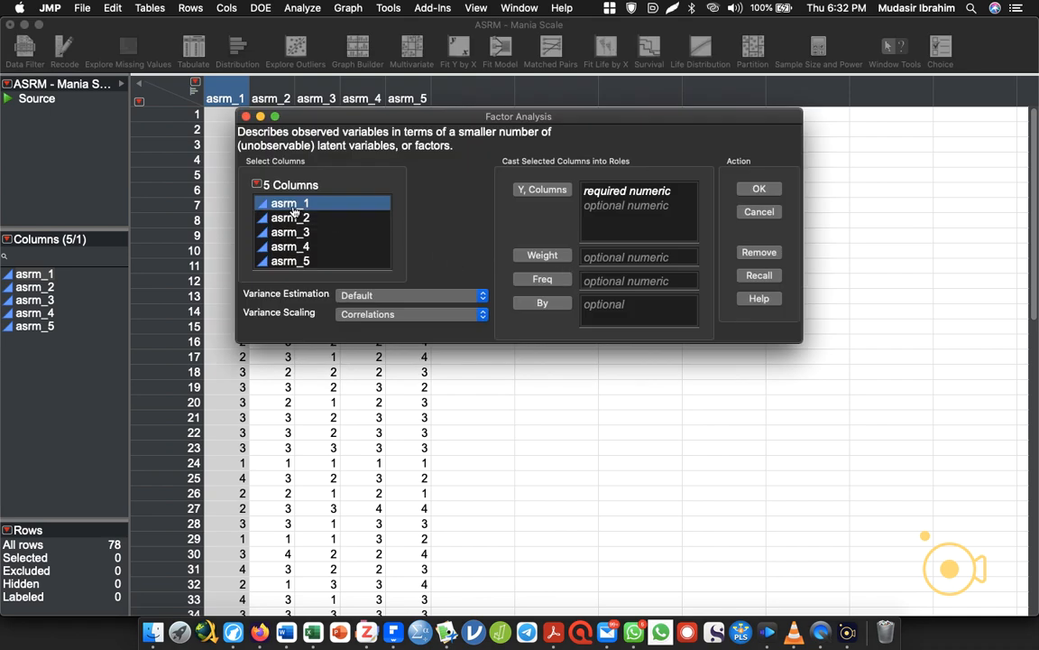
{"action": "left_click", "coordinate": [302, 262], "text": "shift"}
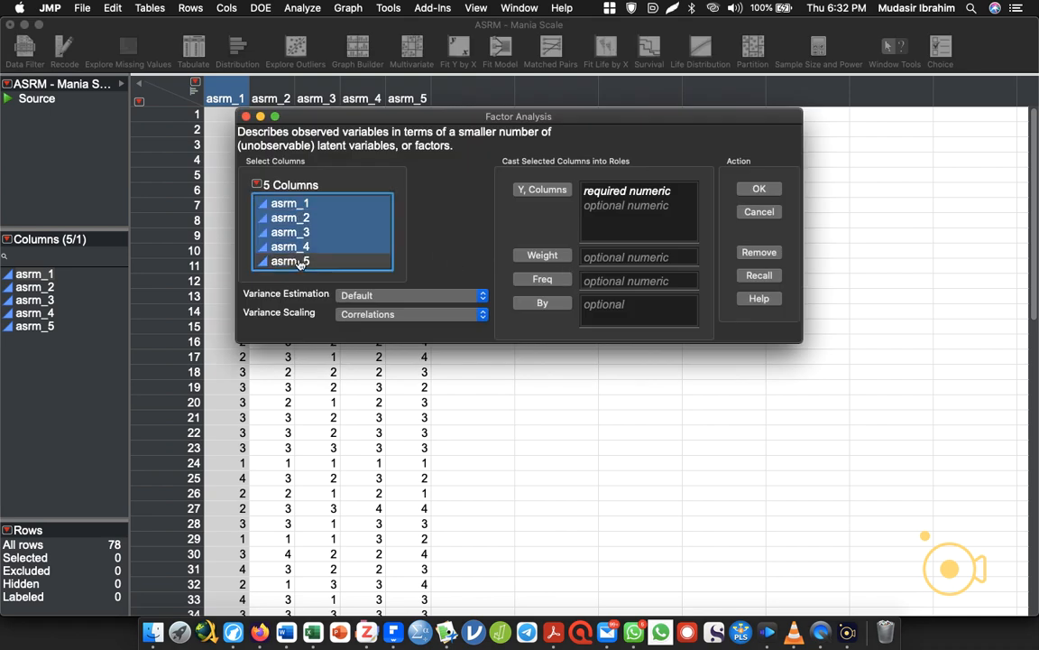
{"action": "left_click_drag", "start_coordinate": [301, 261], "coordinate": [643, 206]}
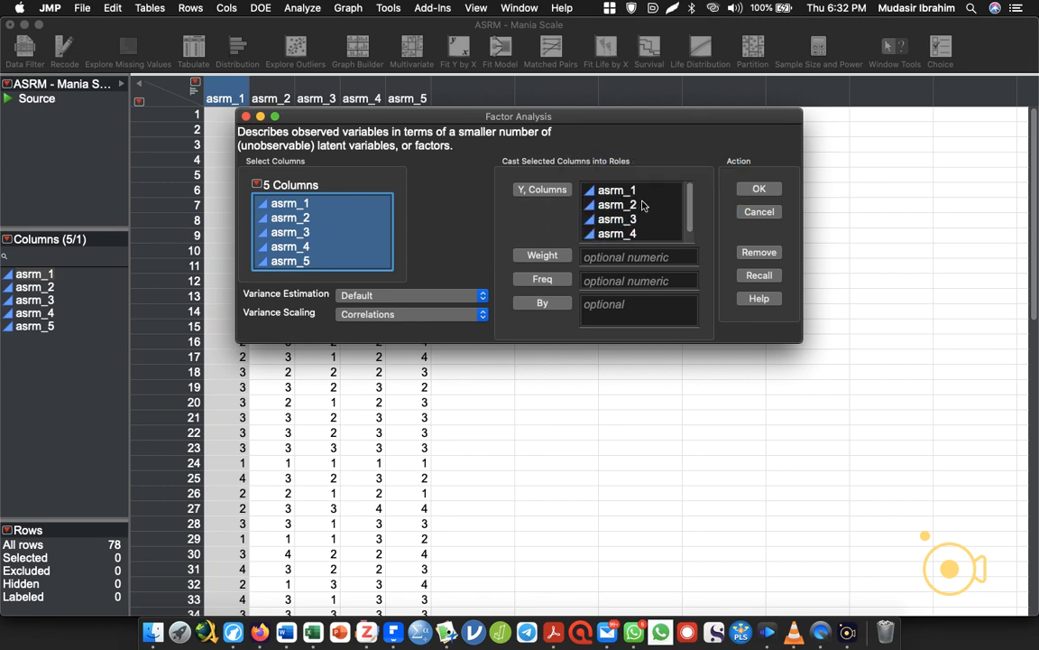
{"action": "left_click", "coordinate": [759, 190]}
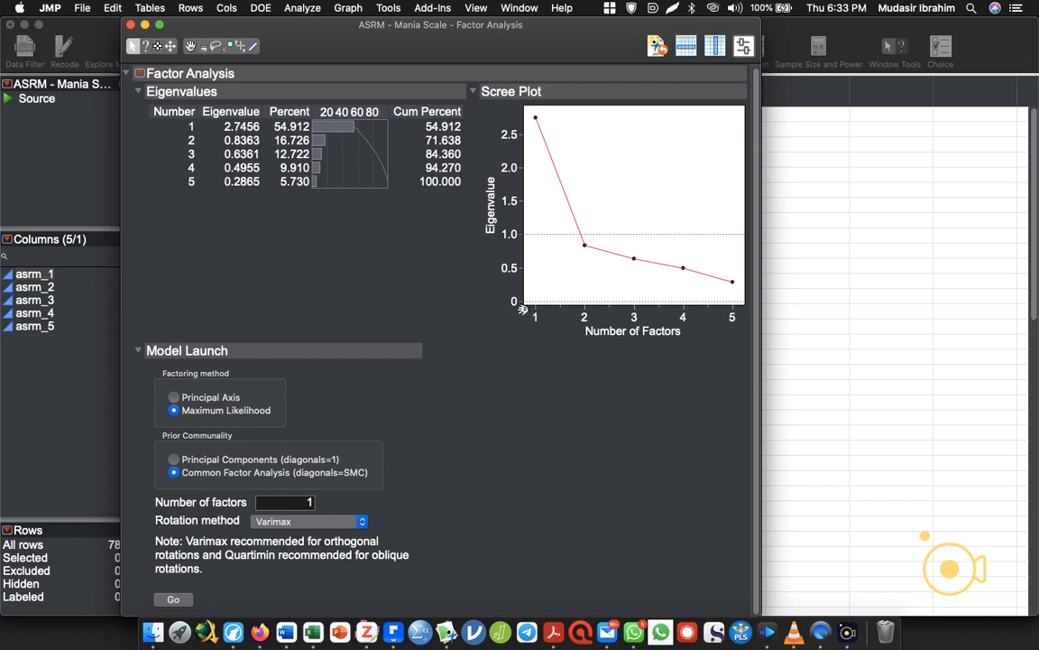
Maximize the Factor Analysis report window and enlarge the scree plot in height and width.
{"action": "left_click_drag", "start_coordinate": [521, 302], "coordinate": [361, 337]}
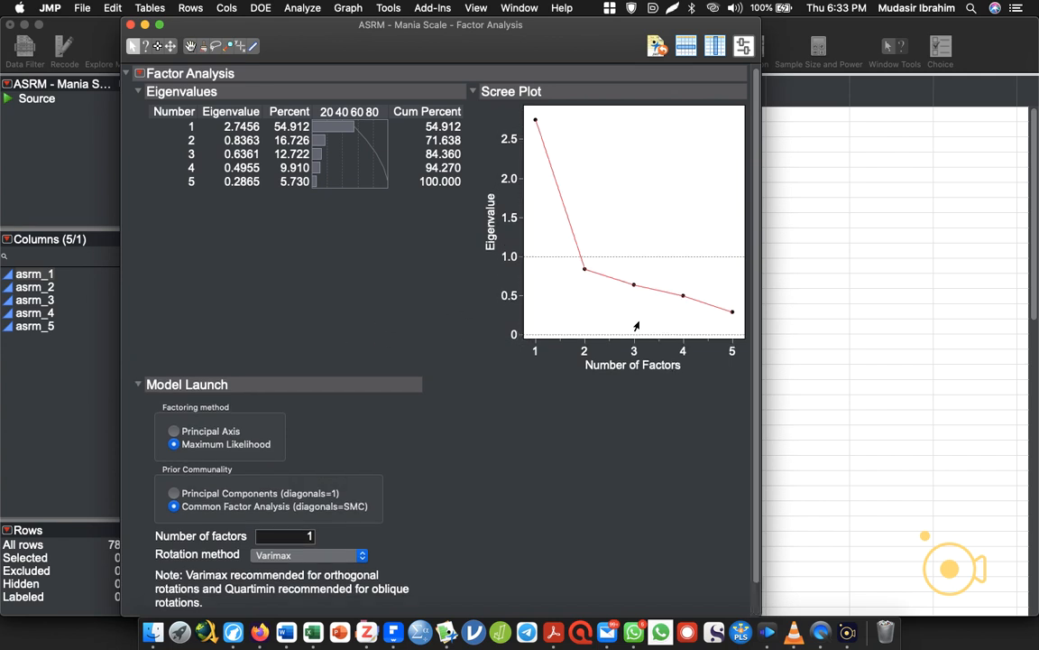
{"action": "double_click", "coordinate": [433, 20]}
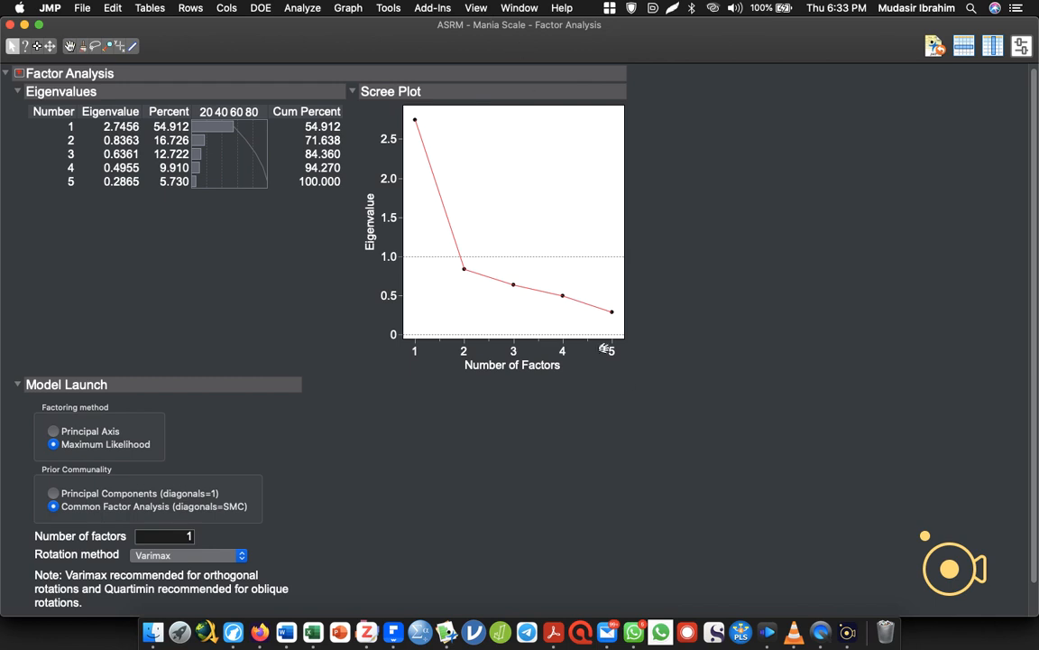
{"action": "left_click_drag", "start_coordinate": [624, 340], "coordinate": [881, 353]}
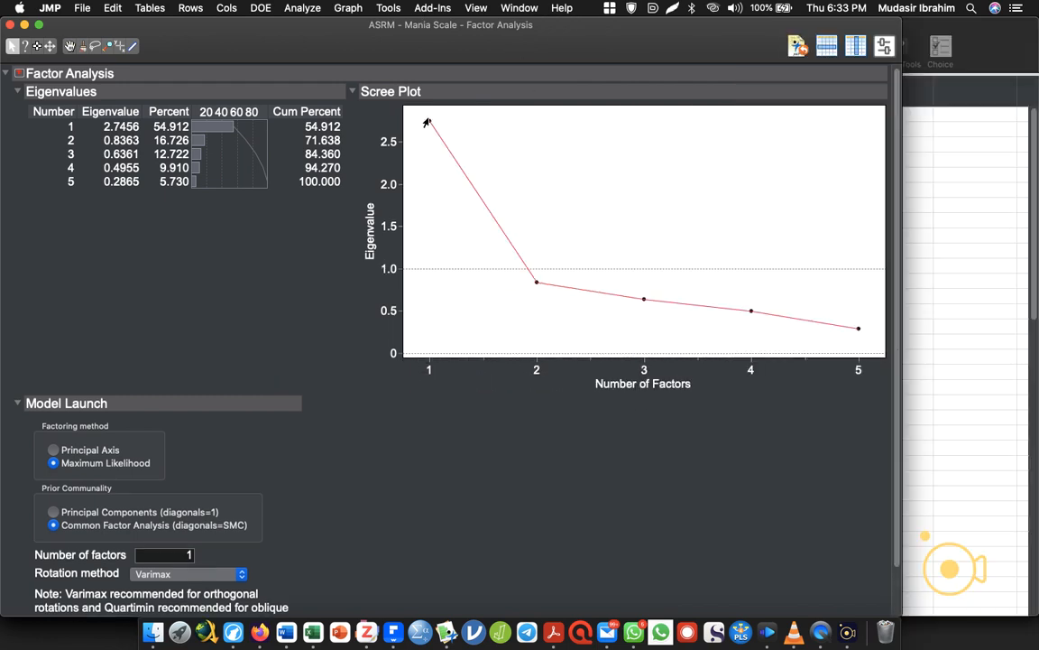
Examine the scree plot's drop between successive factors and the position of the eigenvalue 1.0 reference line.
{"action": "left_click_drag", "start_coordinate": [426, 115], "coordinate": [643, 341]}
{"action": "left_click_drag", "start_coordinate": [643, 299], "coordinate": [748, 365]}
{"action": "left_click_drag", "start_coordinate": [750, 309], "coordinate": [857, 380]}
{"action": "left_click_drag", "start_coordinate": [425, 119], "coordinate": [535, 285]}
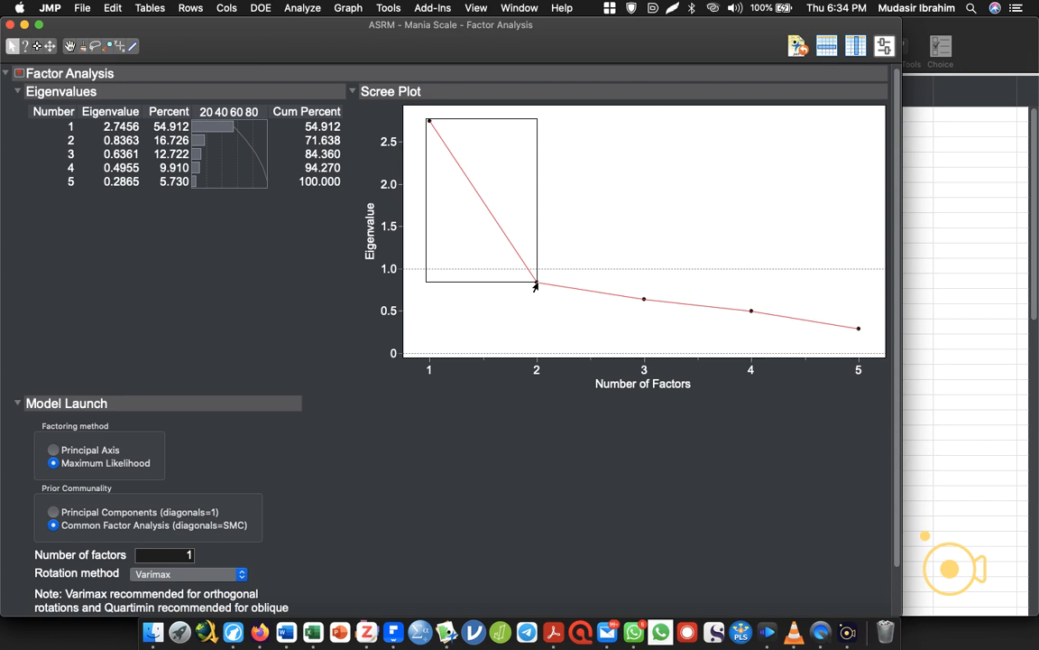
{"action": "left_click_drag", "start_coordinate": [535, 285], "coordinate": [535, 285]}
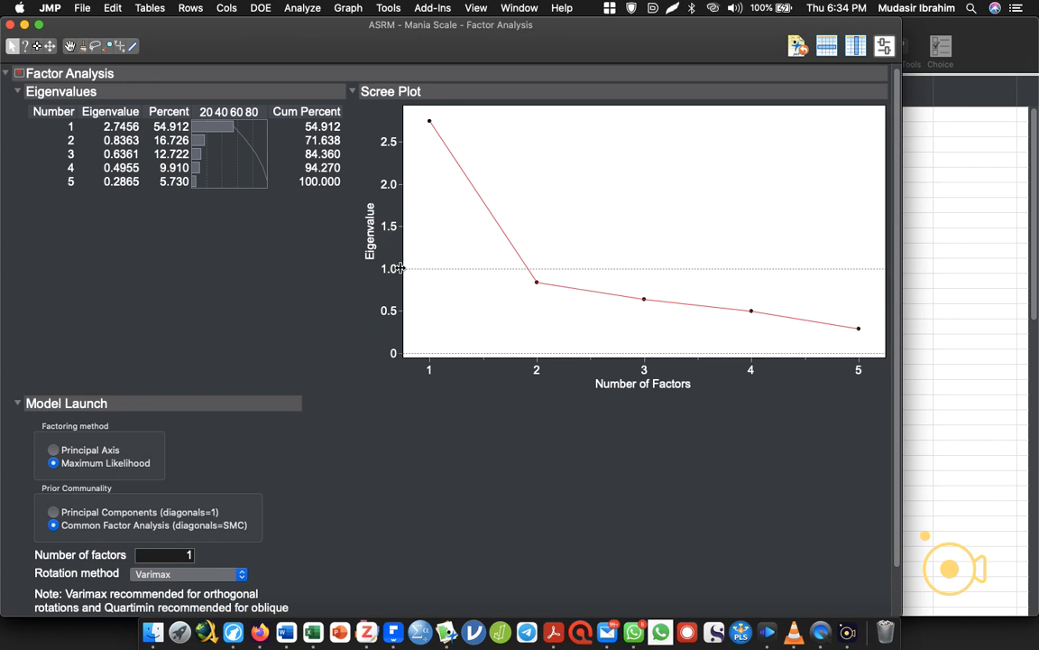
{"action": "left_click_drag", "start_coordinate": [418, 271], "coordinate": [390, 273]}
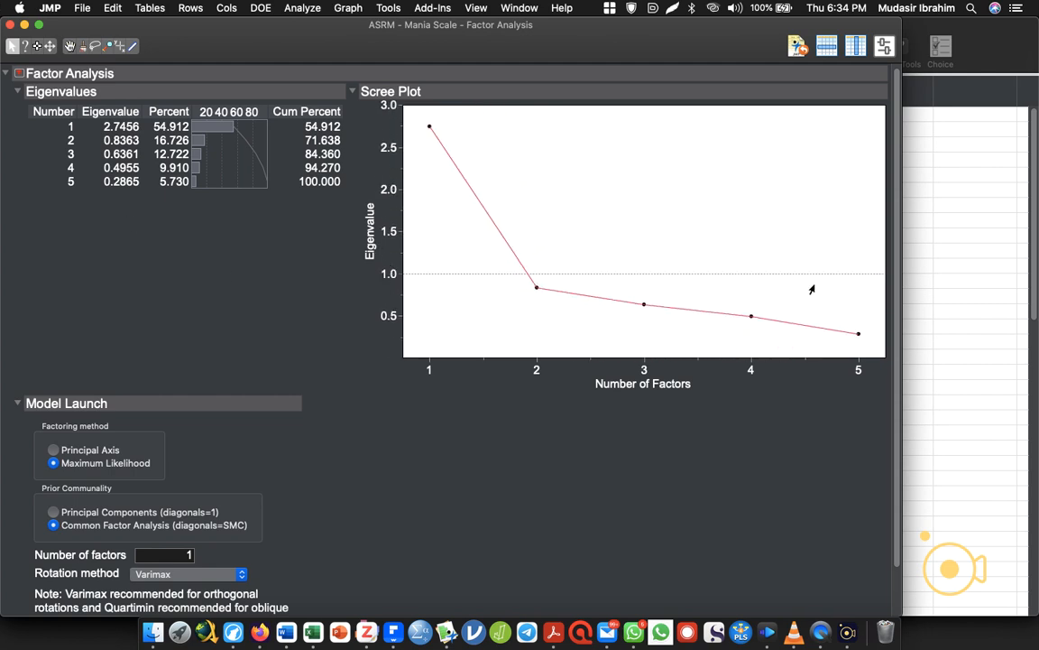
Fit a one-factor Maximum Likelihood model with Varimax rotation and close the factor analysis report after reviewing it.
{"action": "scroll", "coordinate": [859, 385], "scroll_direction": "down", "scroll_amount": 2}
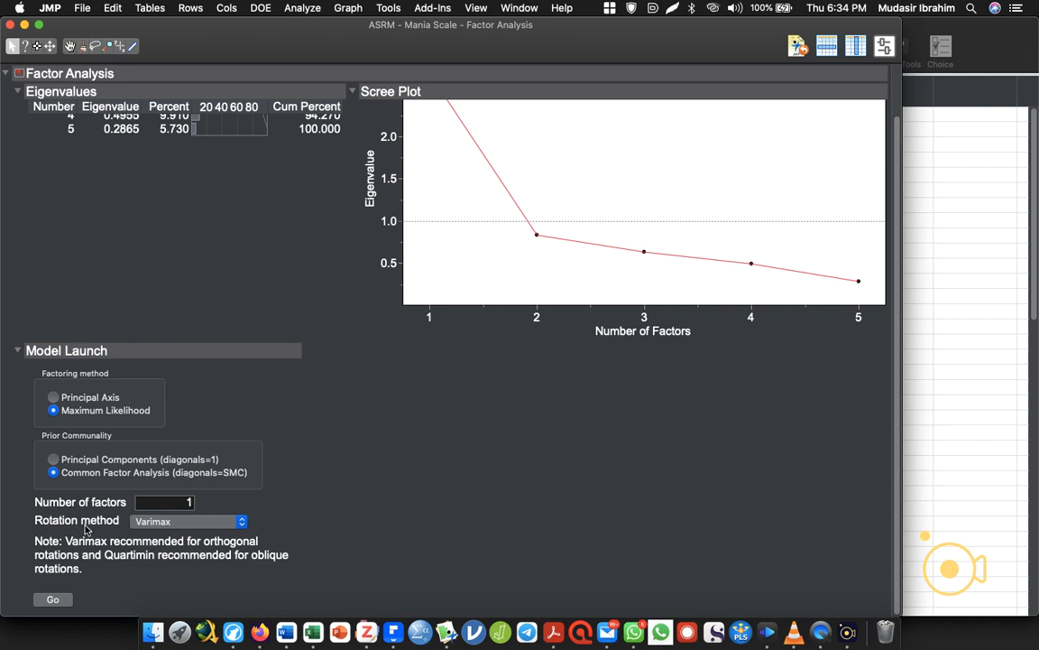
{"action": "left_click", "coordinate": [171, 522]}
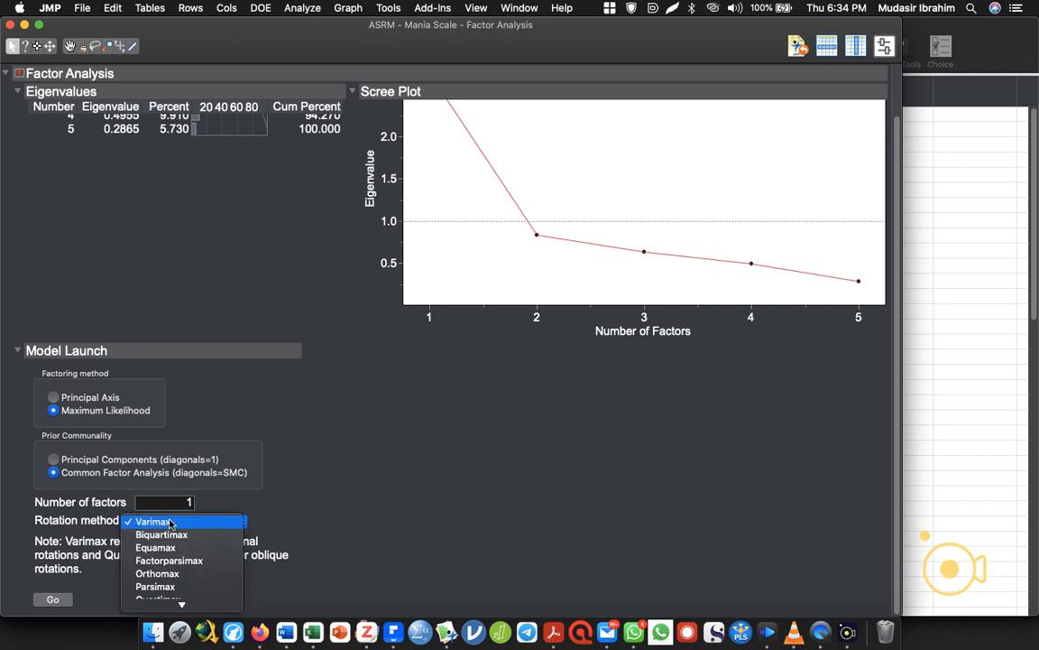
{"action": "scroll", "coordinate": [171, 523], "scroll_direction": "down", "scroll_amount": 5}
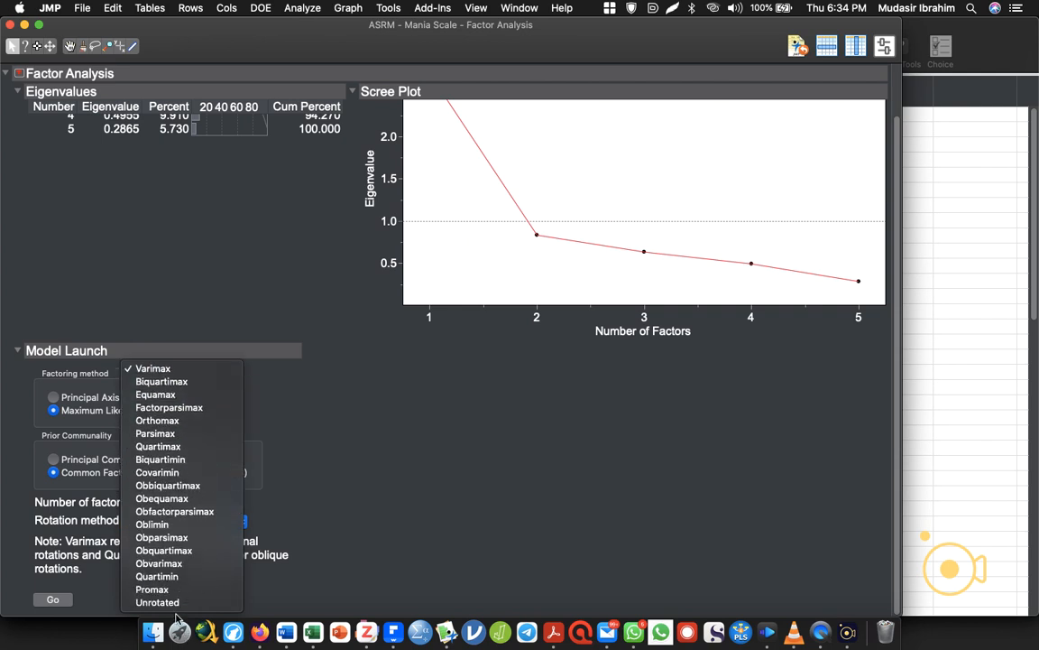
{"action": "left_click", "coordinate": [326, 531]}
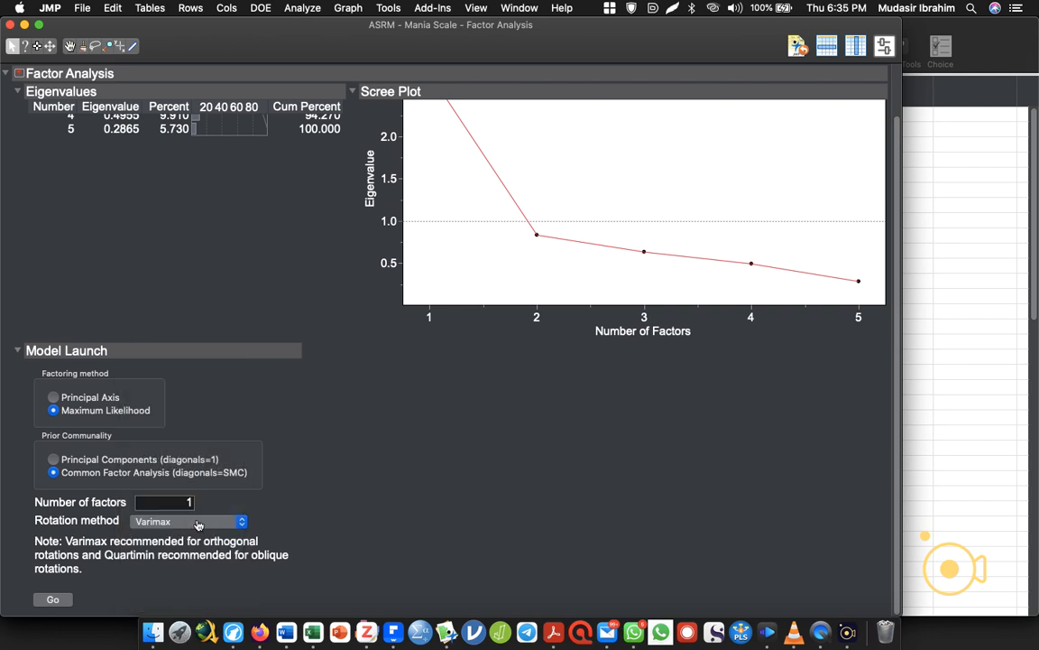
{"action": "left_click", "coordinate": [53, 599]}
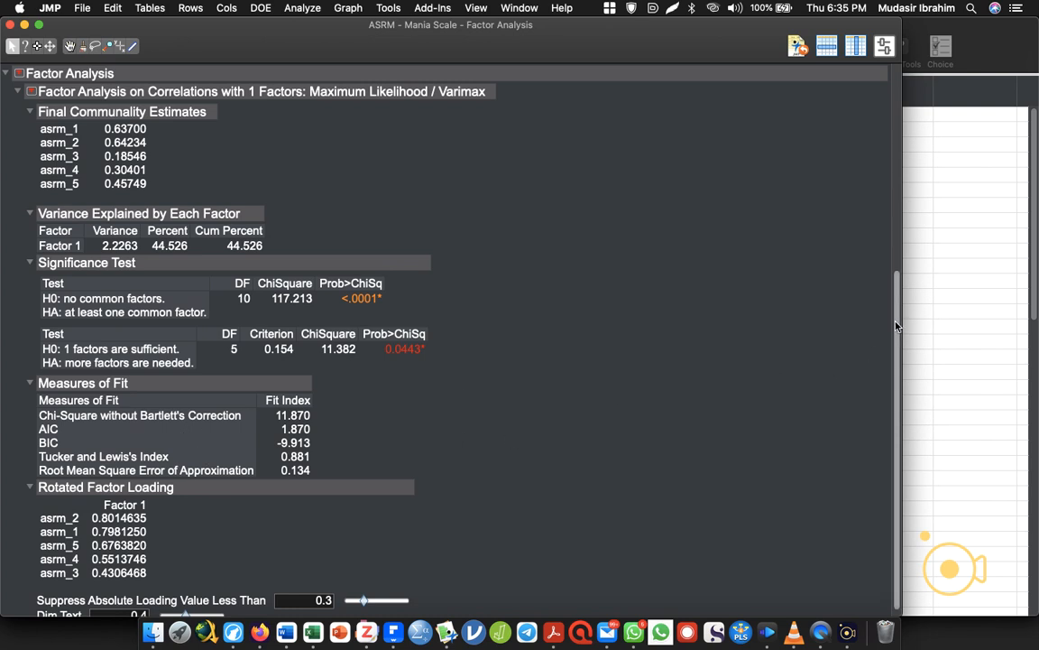
{"action": "scroll", "coordinate": [896, 326], "scroll_direction": "down", "scroll_amount": 1}
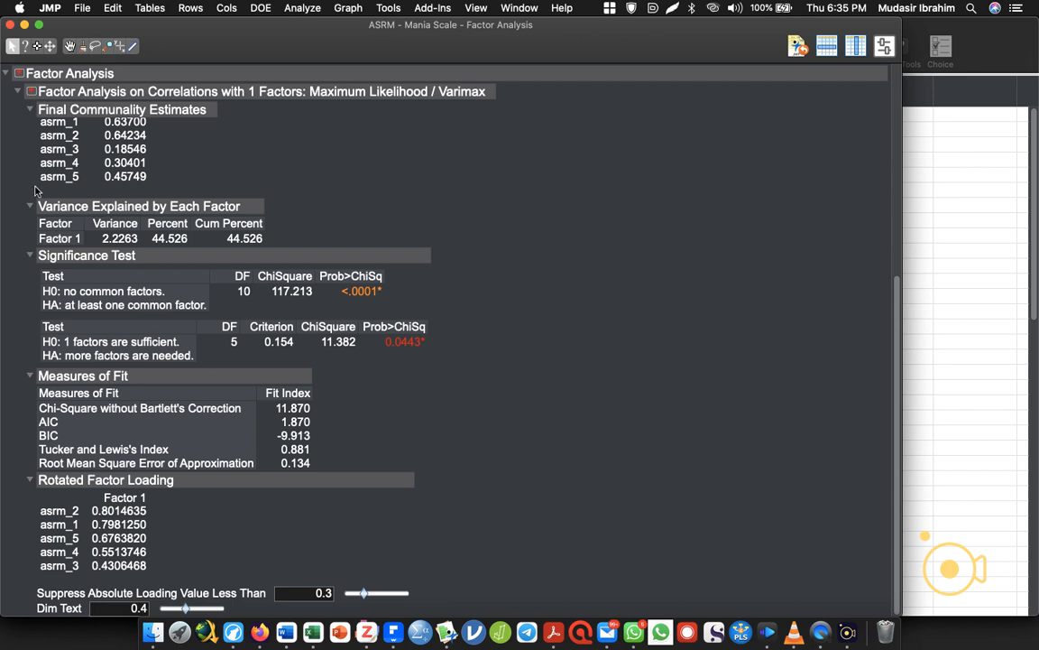
{"action": "left_click", "coordinate": [11, 24]}
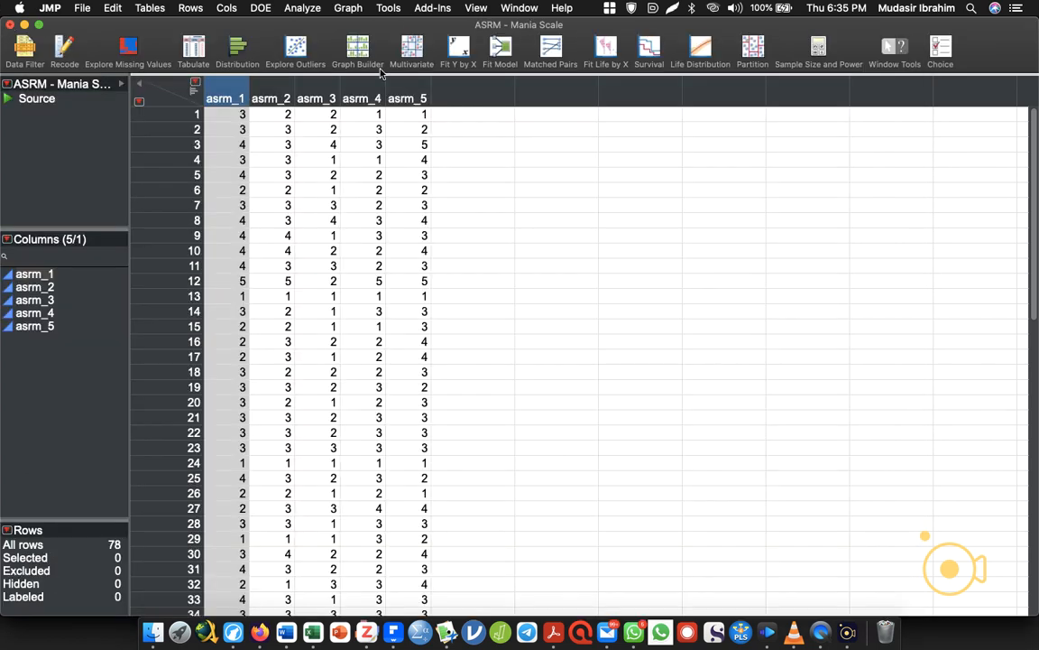
Run a Multivariate correlation analysis with asrm_1 to asrm_5 as the Y columns, keeping the default variance estimation.
{"action": "left_click", "coordinate": [408, 94]}
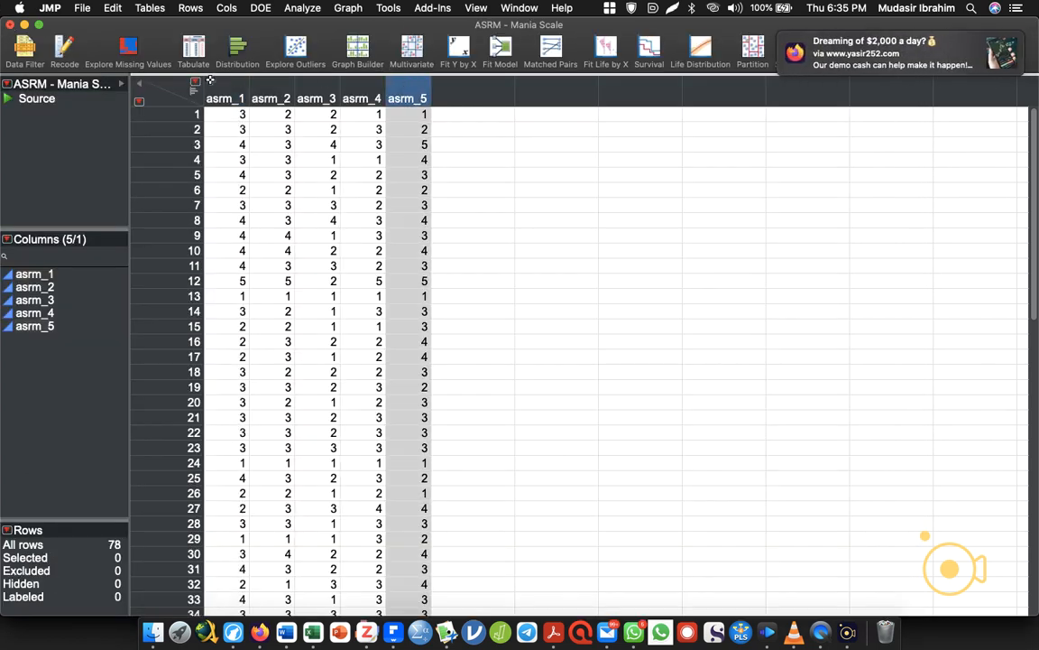
{"action": "left_click_drag", "start_coordinate": [205, 82], "coordinate": [172, 101]}
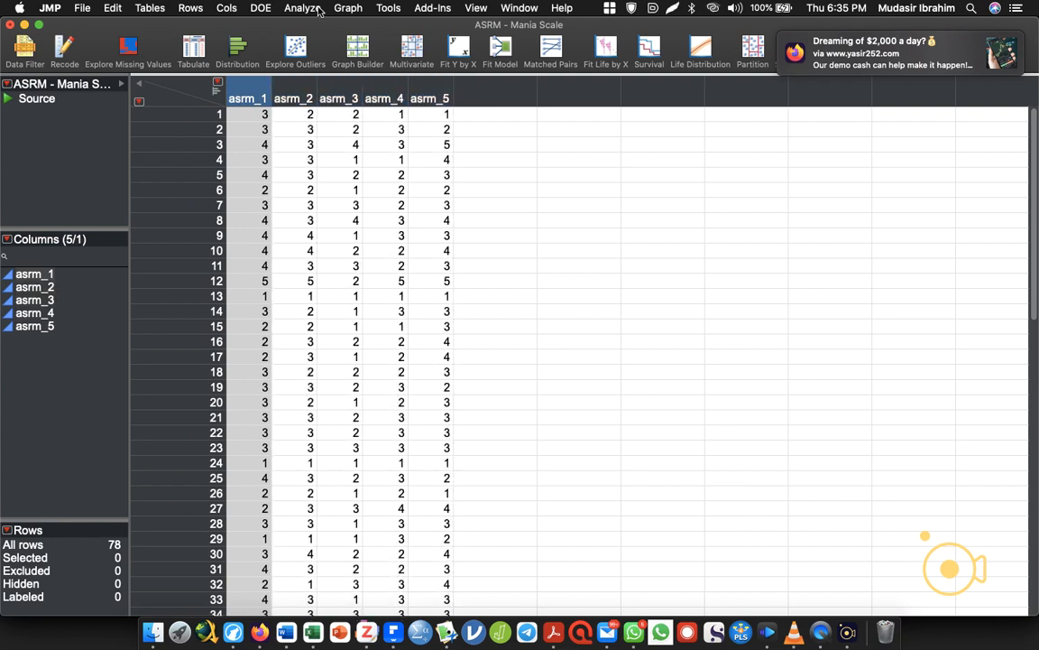
{"action": "left_click", "coordinate": [290, 9]}
{"action": "mouse_move", "coordinate": [390, 164]}
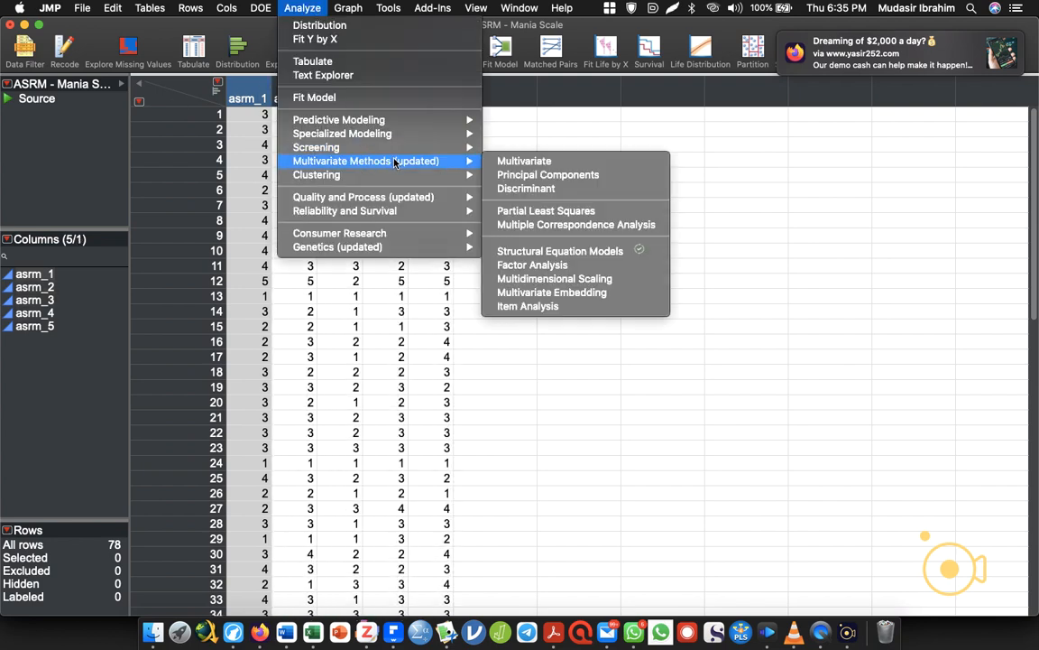
{"action": "left_click", "coordinate": [510, 163]}
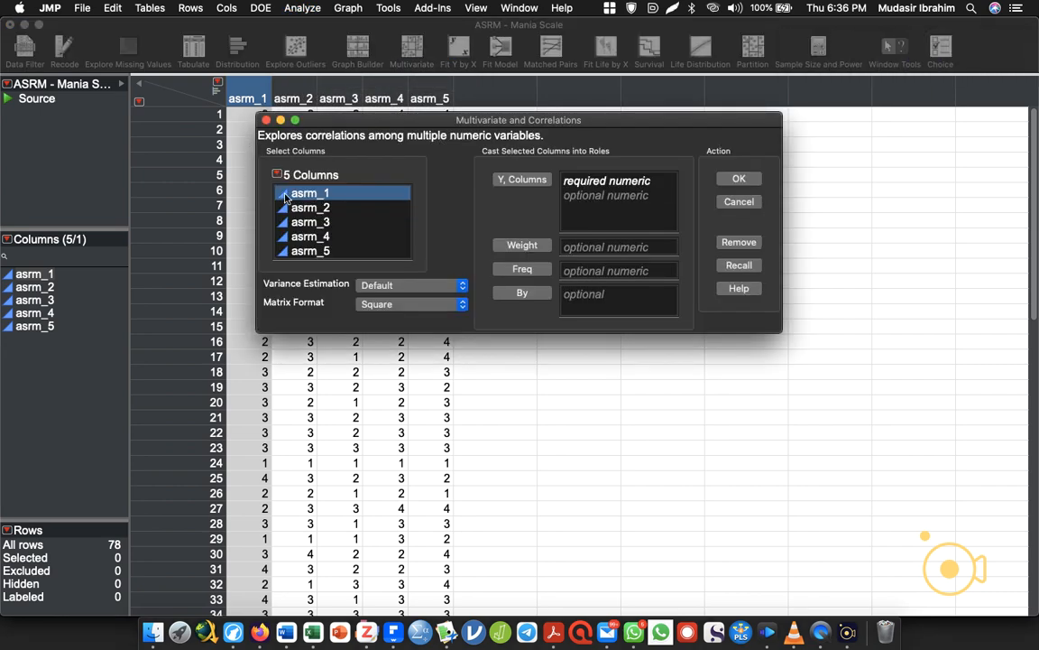
{"action": "left_click_drag", "start_coordinate": [285, 197], "coordinate": [286, 249]}
{"action": "left_click", "coordinate": [533, 180]}
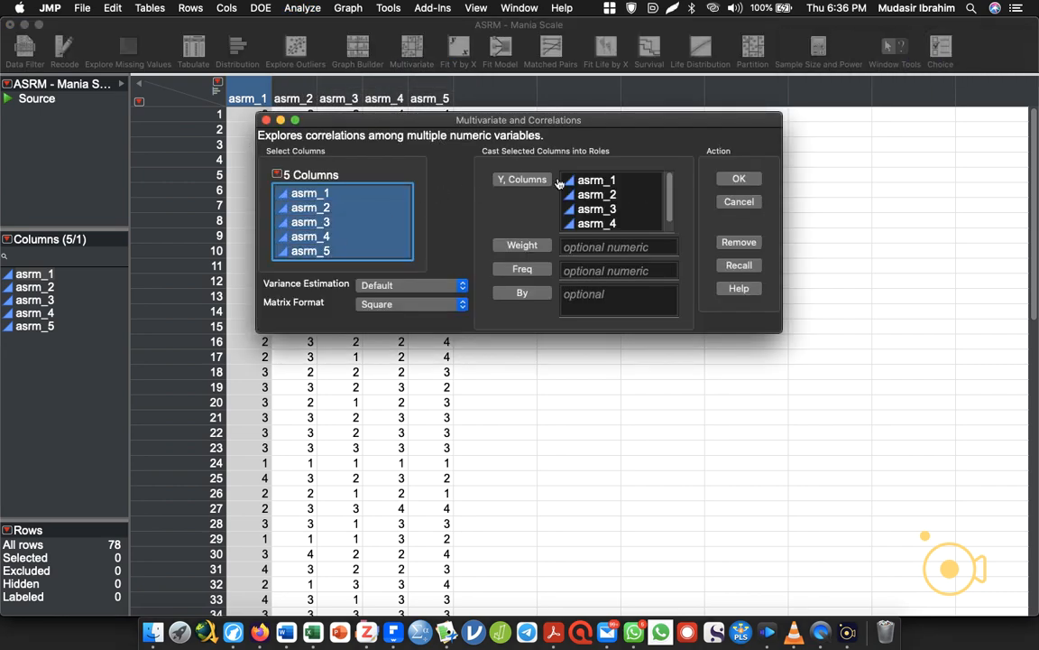
{"action": "left_click", "coordinate": [739, 179]}
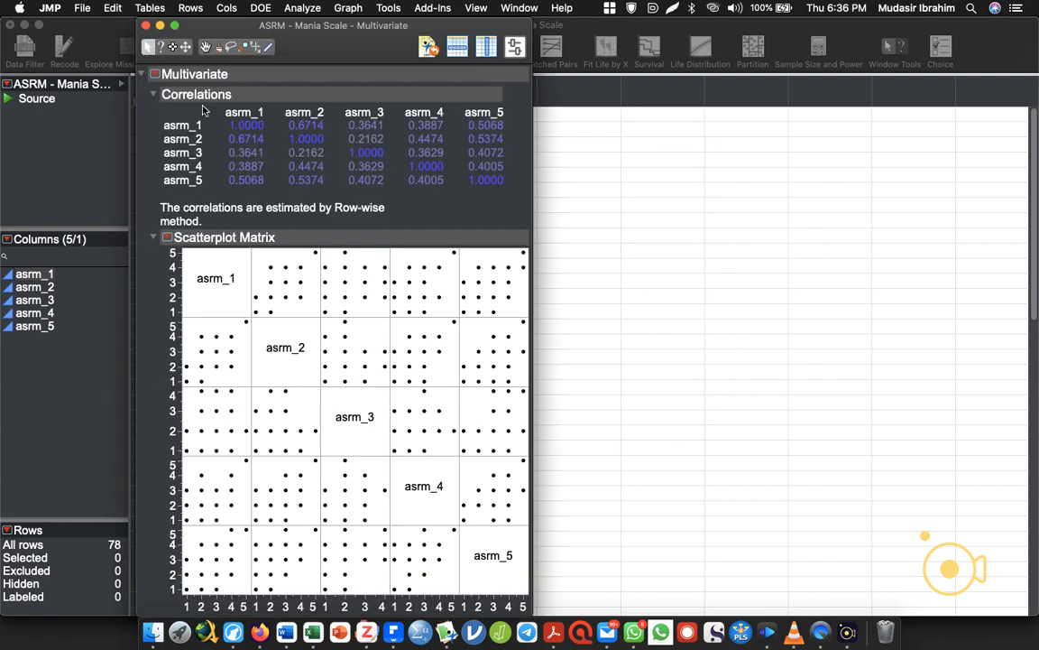
Add Cronbach's α item reliability to the Multivariate report, widen the report window to review it, and close the report.
{"action": "left_click", "coordinate": [155, 74]}
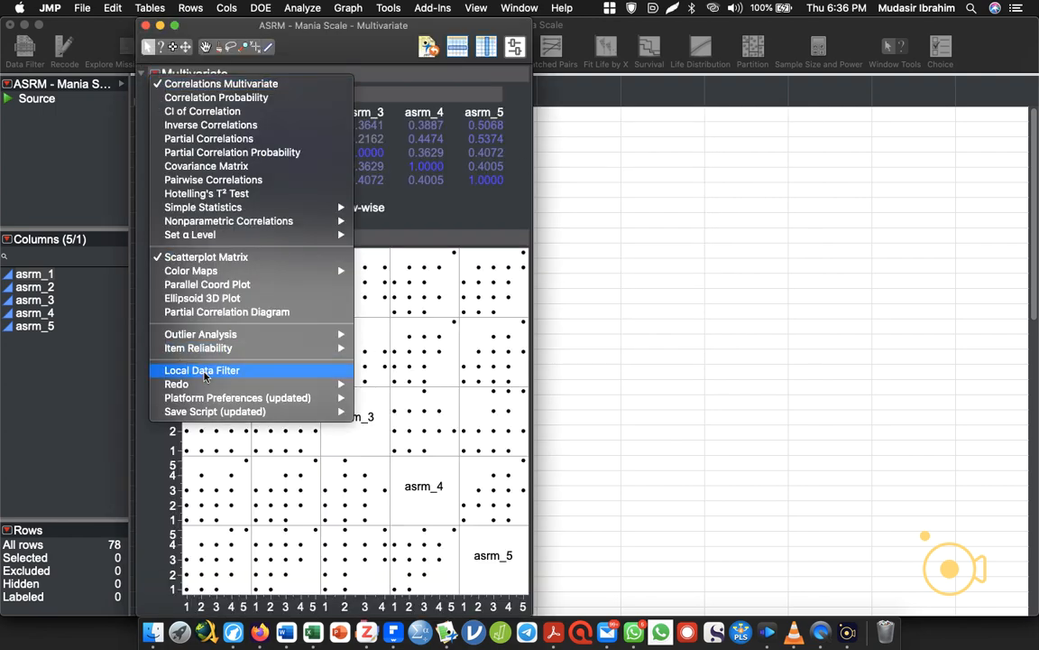
{"action": "mouse_move", "coordinate": [211, 347]}
{"action": "left_click", "coordinate": [394, 352]}
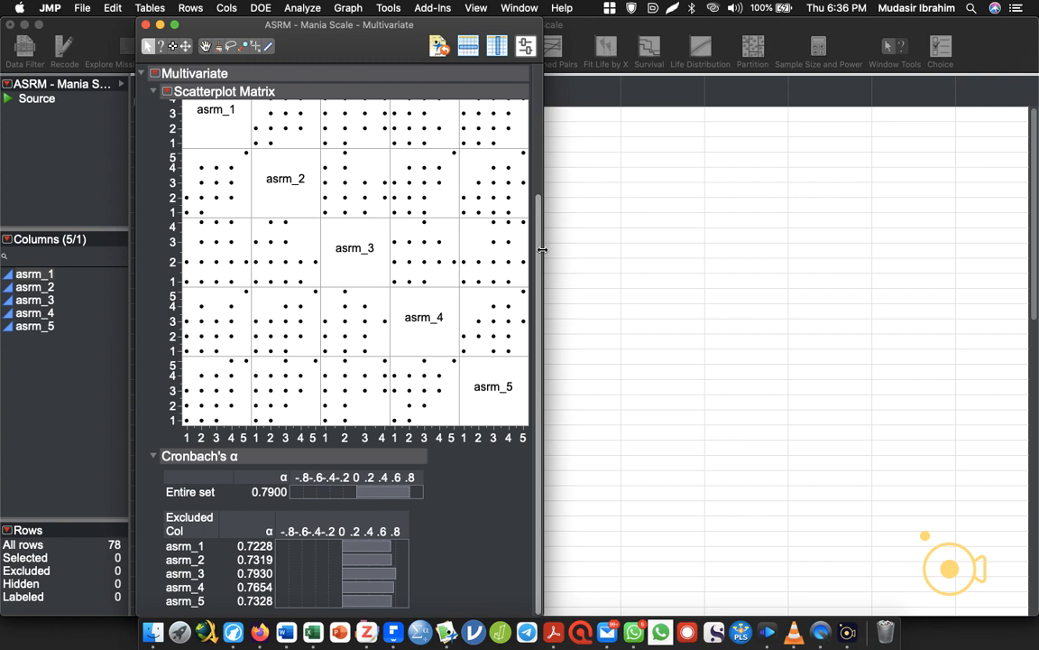
{"action": "left_click_drag", "start_coordinate": [542, 250], "coordinate": [882, 263]}
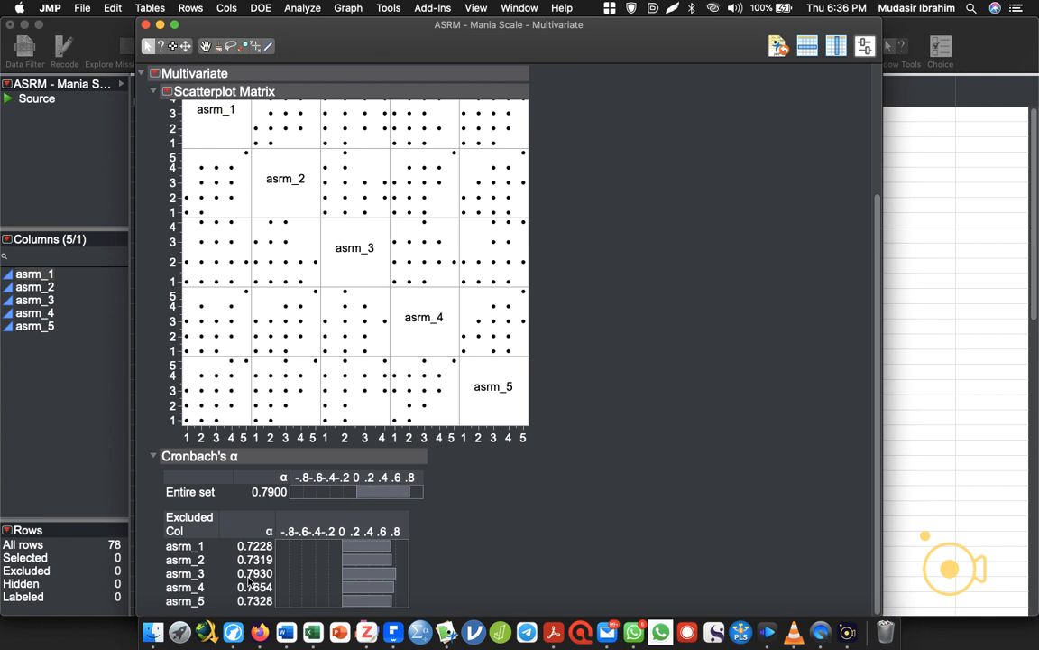
{"action": "left_click", "coordinate": [131, 21]}
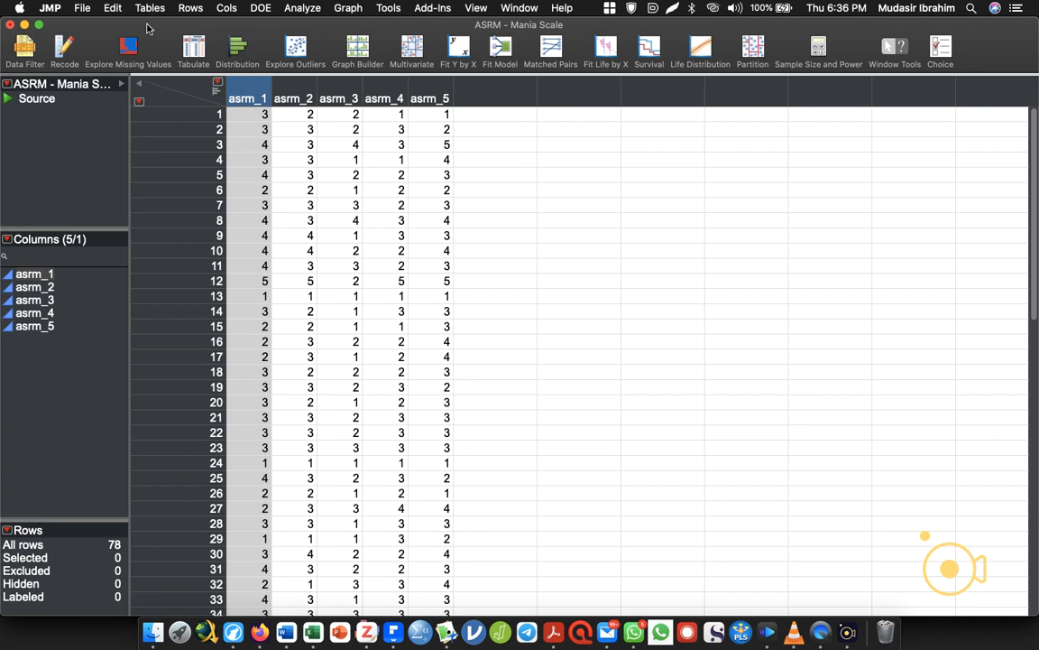
Launch Structural Equation Models with asrm_1 to asrm_5 as model variables and maximize the report window.
{"action": "left_click", "coordinate": [300, 9]}
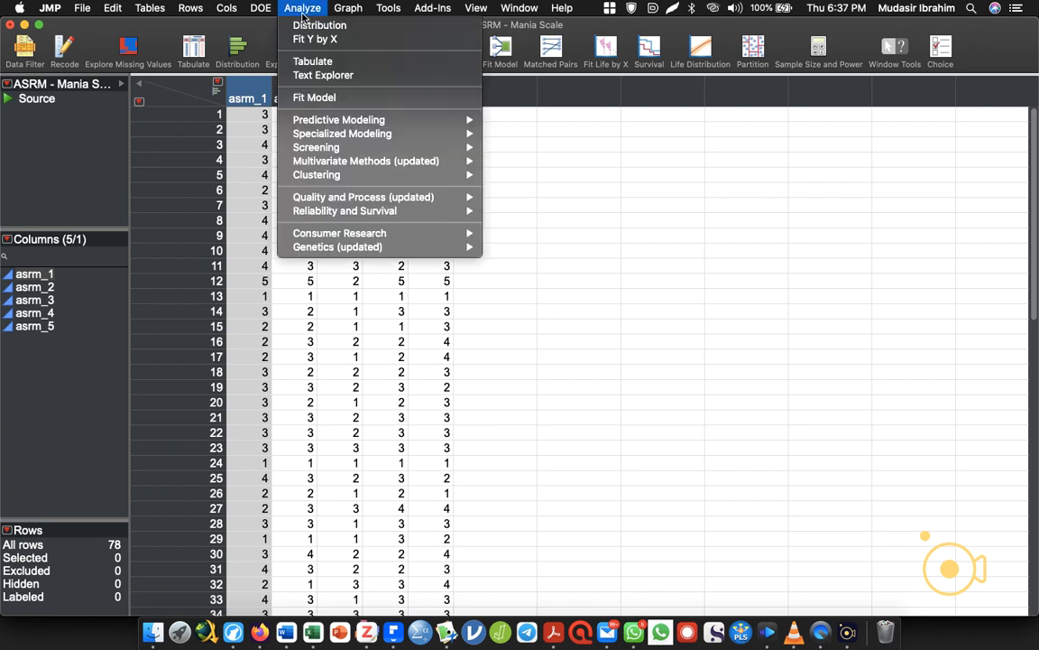
{"action": "mouse_move", "coordinate": [421, 166]}
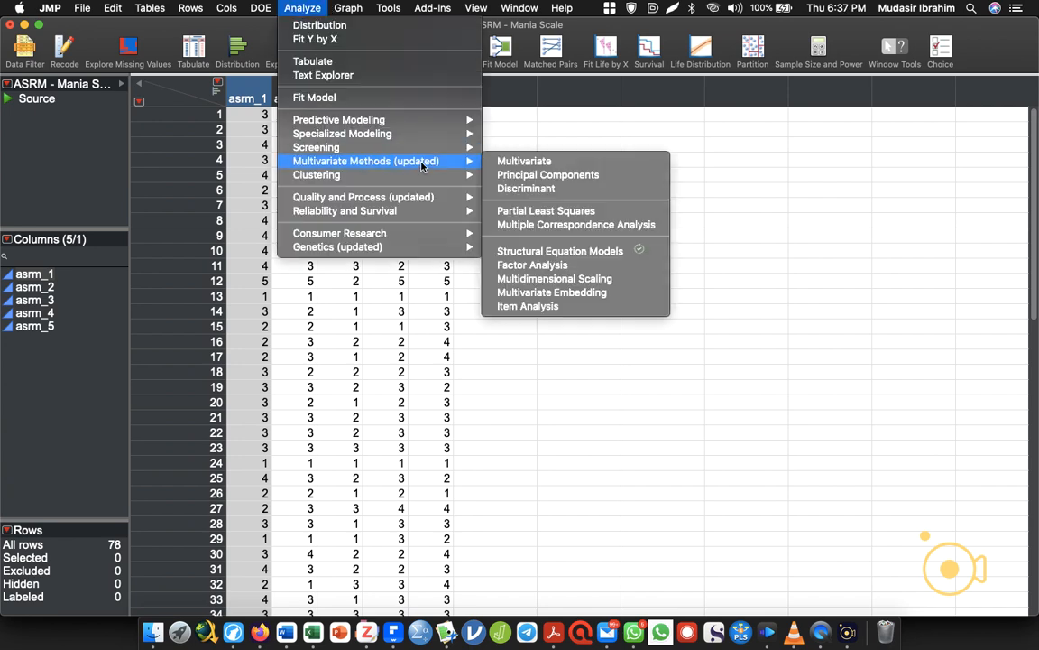
{"action": "left_click", "coordinate": [568, 253]}
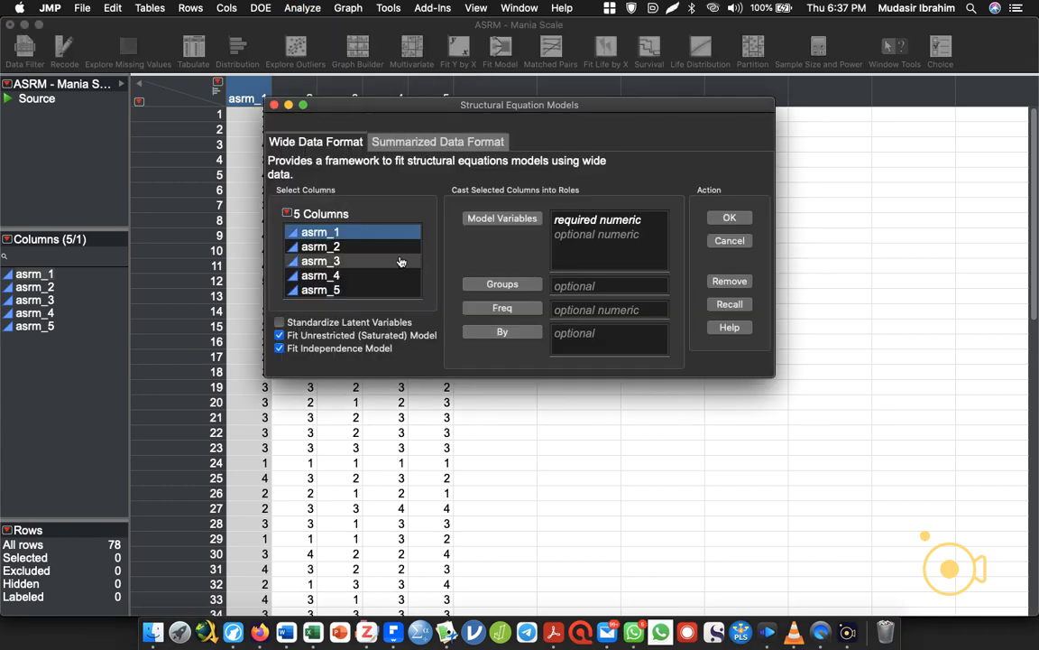
{"action": "left_click", "coordinate": [341, 292], "text": "shift"}
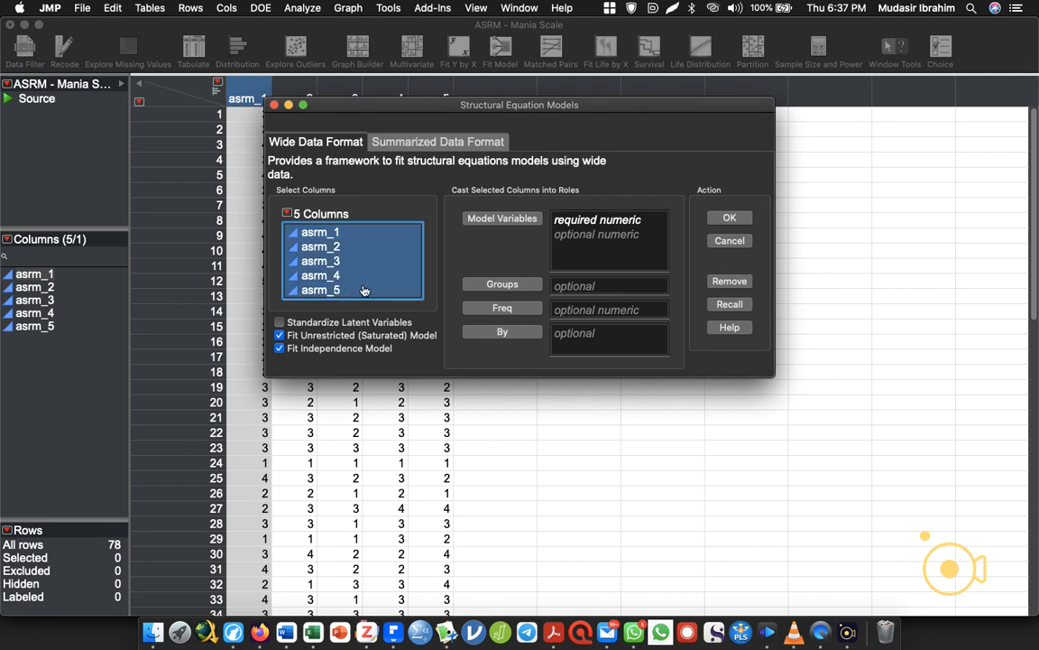
{"action": "left_click", "coordinate": [514, 221]}
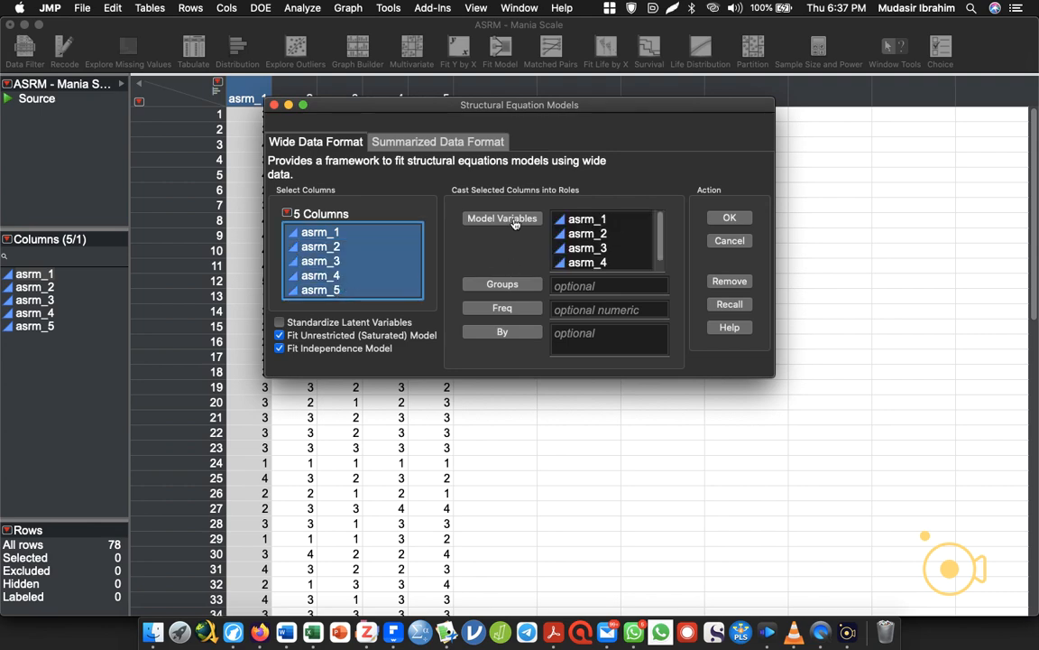
{"action": "left_click", "coordinate": [729, 217]}
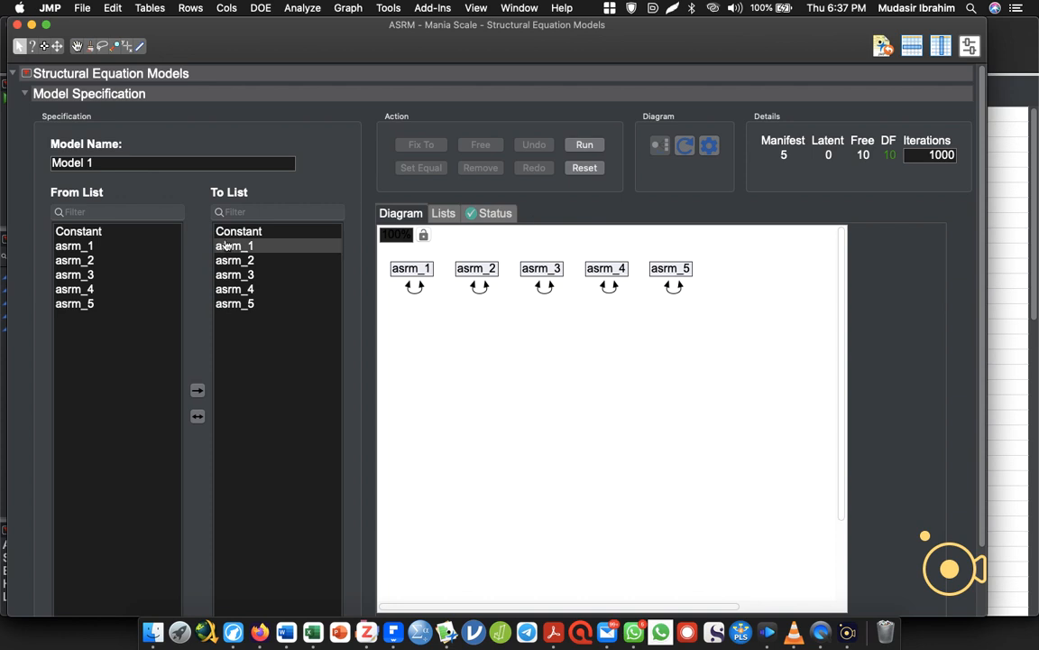
{"action": "double_click", "coordinate": [452, 27]}
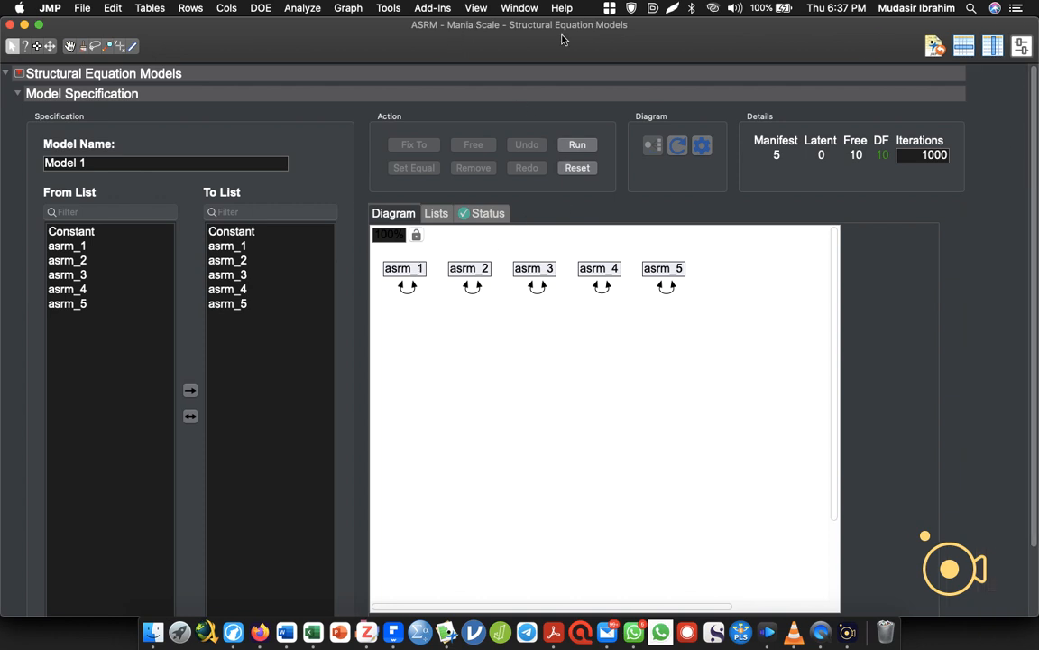
Specify a Confirmatory Factor Analysis model through the cross-sectional model shortcut, with latent variable "Mania scale" measured by asrm_1 to asrm_5.
{"action": "scroll", "coordinate": [981, 391], "scroll_direction": "down", "scroll_amount": 3}
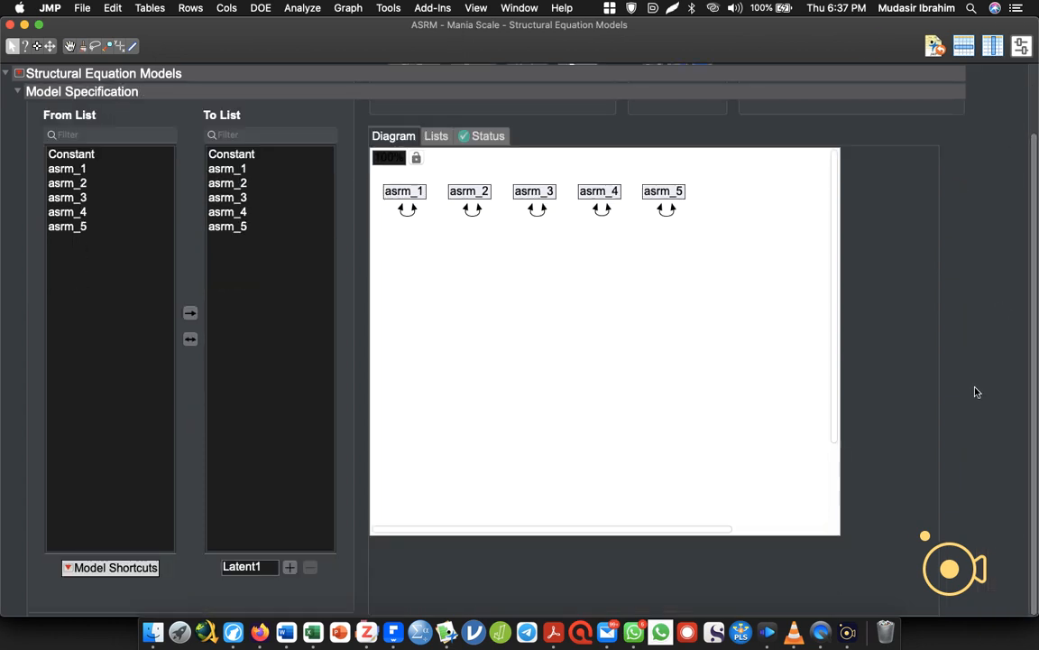
{"action": "left_click", "coordinate": [72, 568]}
{"action": "mouse_move", "coordinate": [88, 561]}
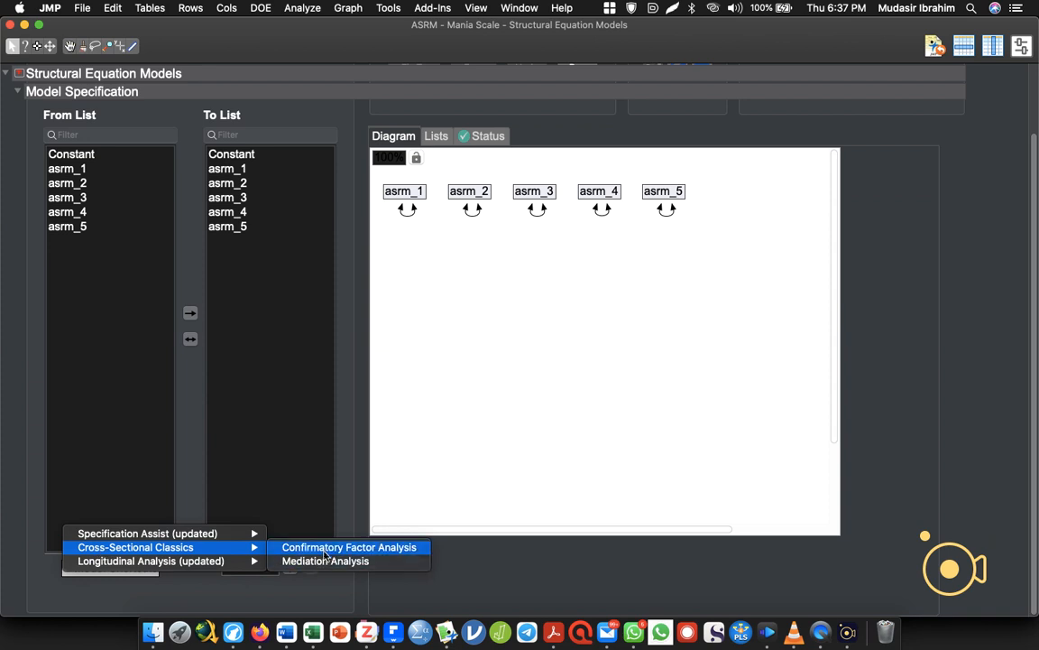
{"action": "left_click", "coordinate": [338, 548]}
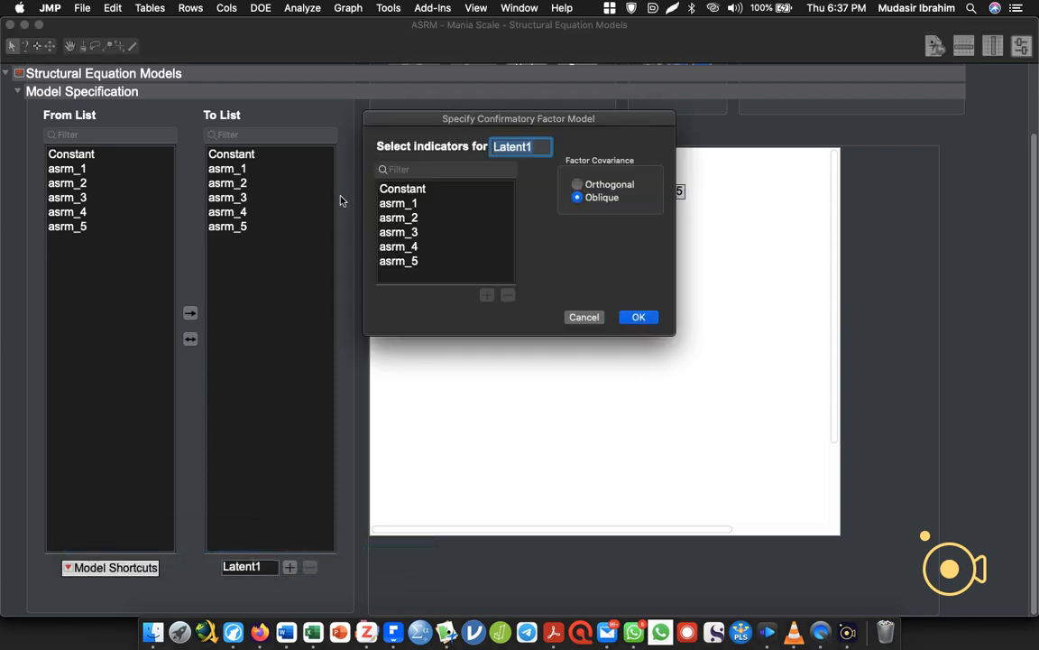
{"action": "left_click", "coordinate": [401, 203]}
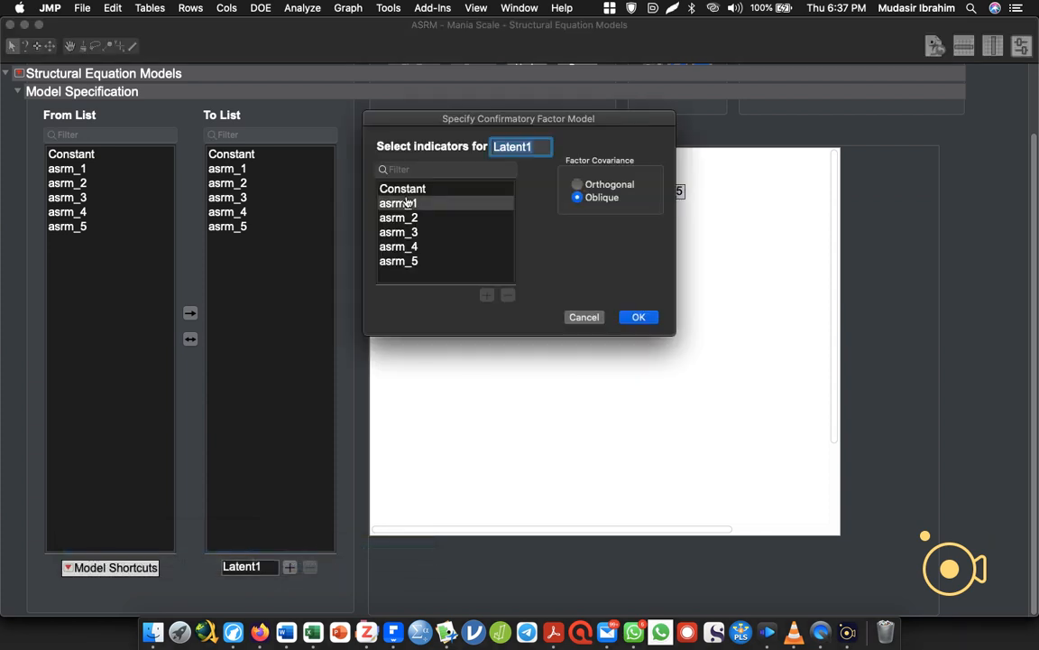
{"action": "left_click", "coordinate": [399, 261], "text": "shift"}
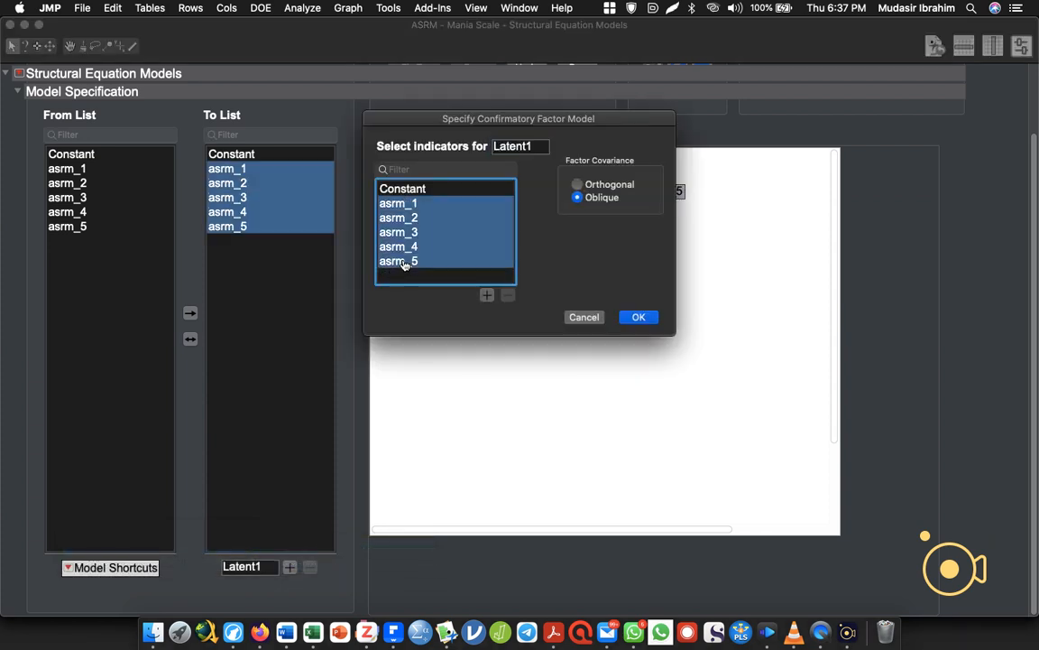
{"action": "double_click", "coordinate": [531, 147]}
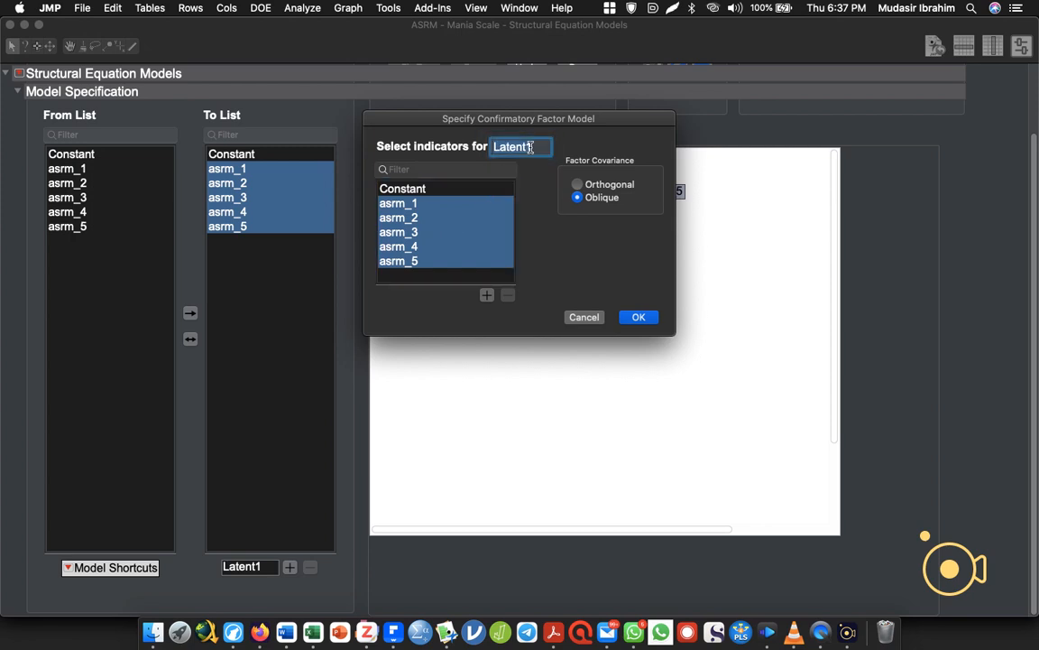
{"action": "type", "text": "MAN"}
{"action": "key", "text": "BackSpace"}
{"action": "key", "text": "BackSpace"}
{"action": "type", "text": "ania scale"}
{"action": "left_click", "coordinate": [486, 295]}
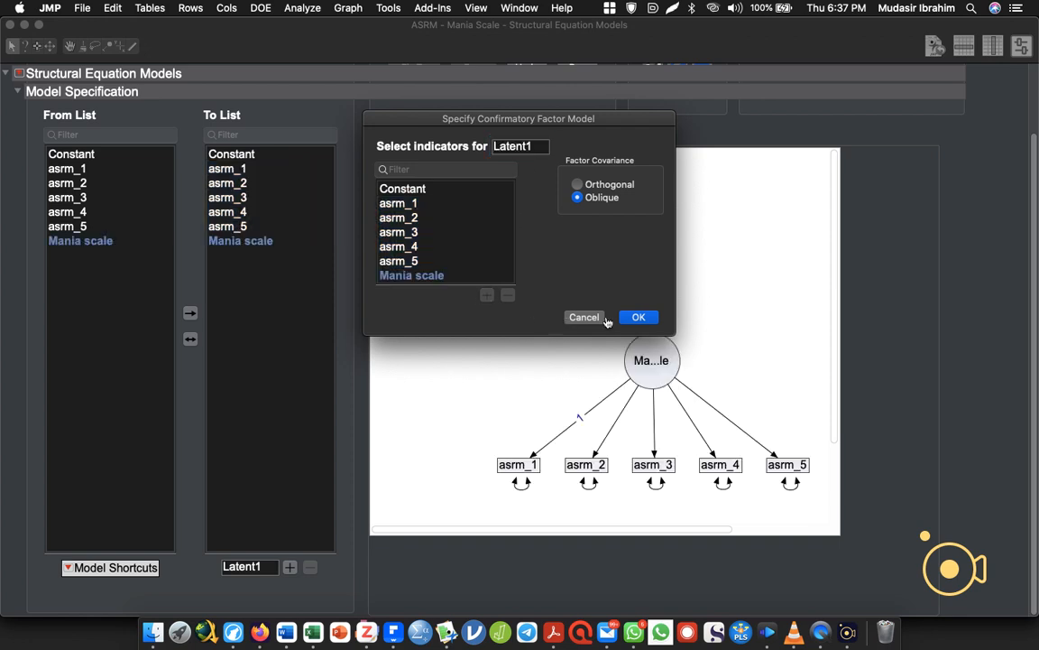
{"action": "left_click", "coordinate": [638, 316]}
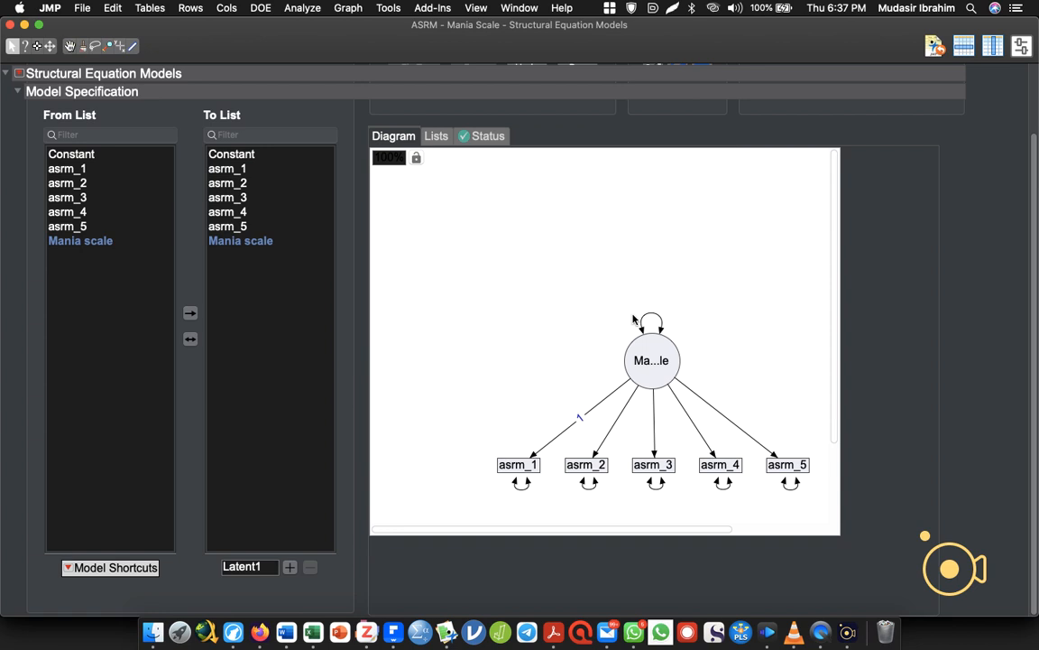
Look over the one-factor path diagram and reset the model specification to its initial state.
{"action": "scroll", "coordinate": [939, 391], "scroll_direction": "up", "scroll_amount": 3}
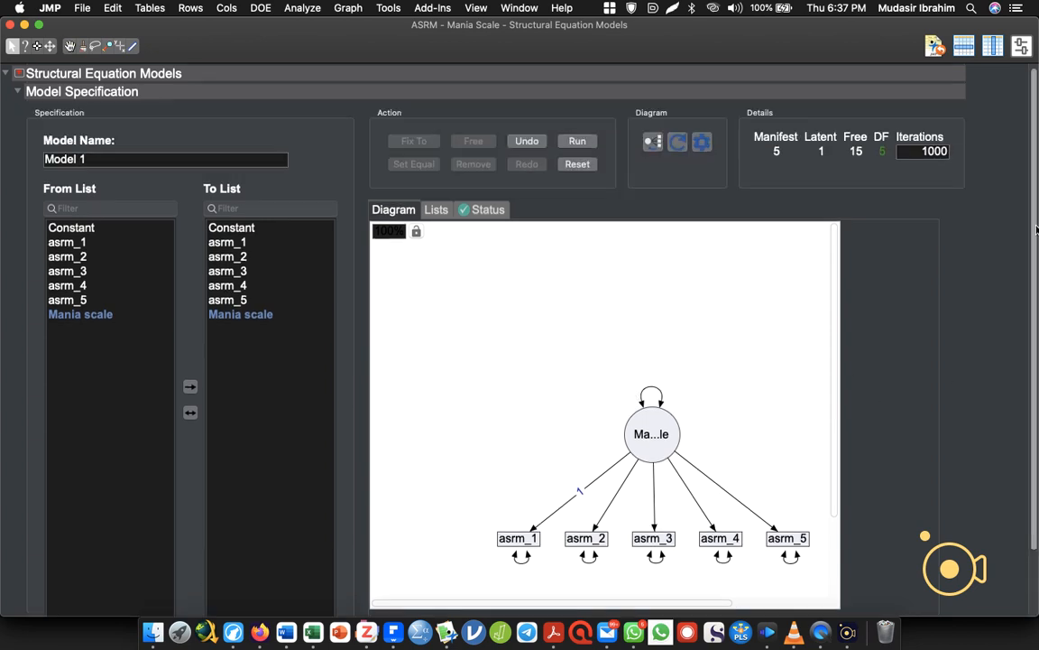
{"action": "scroll", "coordinate": [996, 392], "scroll_direction": "down", "scroll_amount": 3}
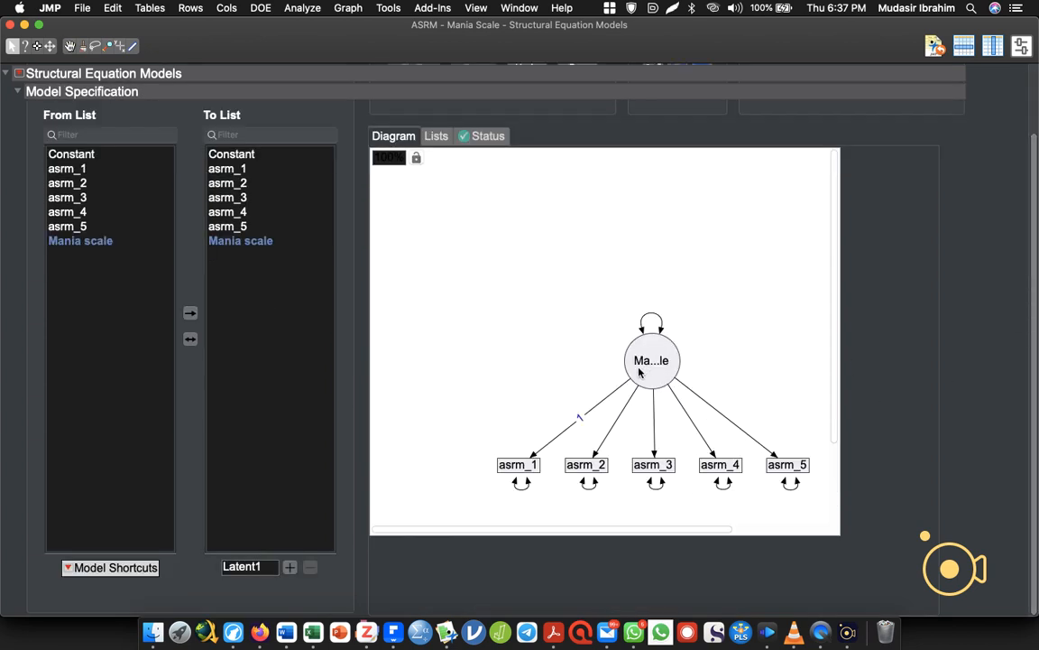
{"action": "right_click", "coordinate": [638, 370]}
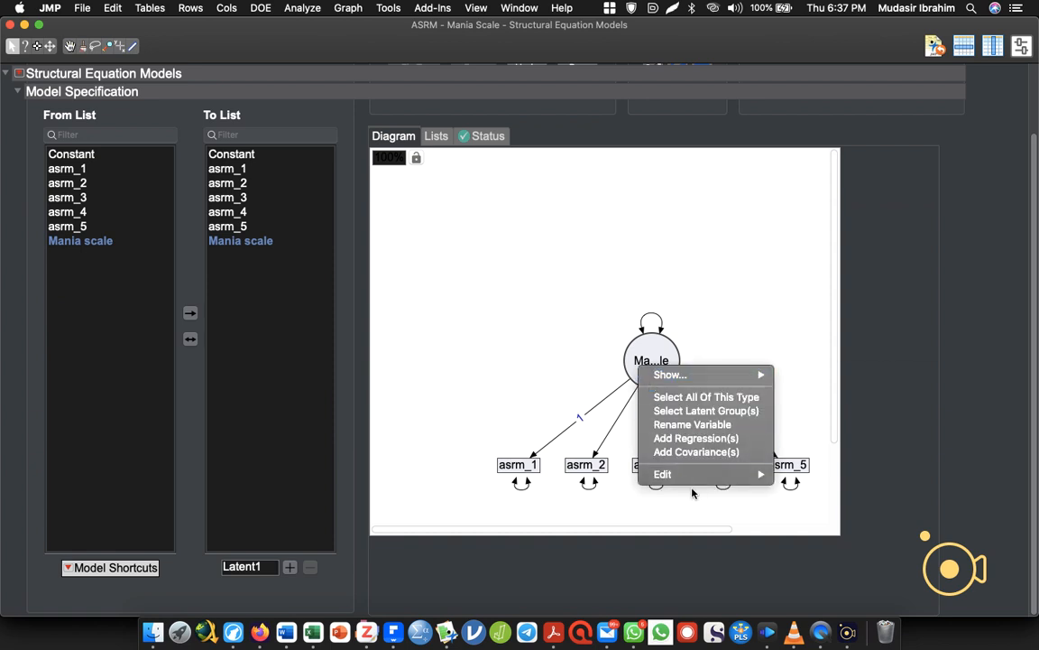
{"action": "left_click", "coordinate": [519, 282]}
{"action": "scroll", "coordinate": [528, 217], "scroll_direction": "up", "scroll_amount": 2}
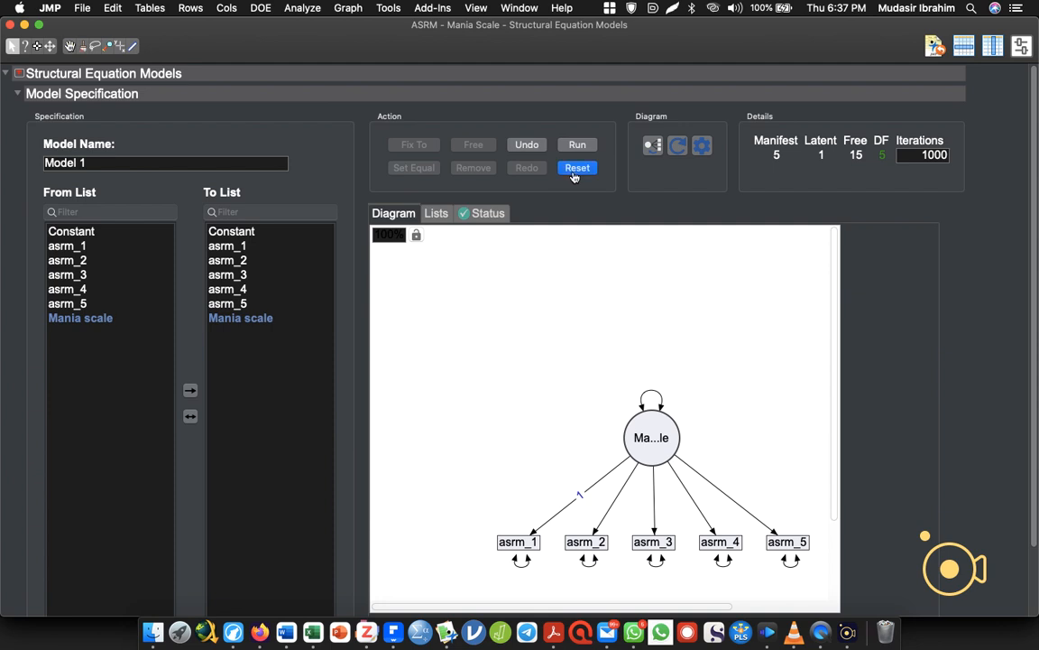
{"action": "left_click", "coordinate": [574, 170]}
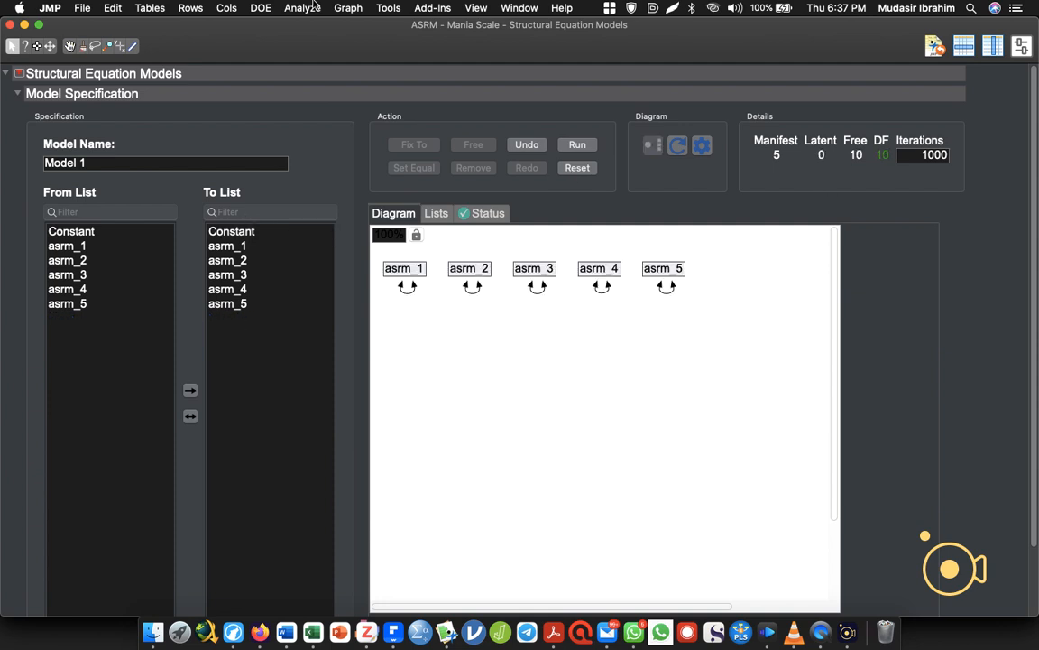
Add a latent variable named "Mania scale" with asrm_1 to asrm_5 as its indicators directly in the model specification.
{"action": "left_click_drag", "start_coordinate": [226, 245], "coordinate": [229, 308]}
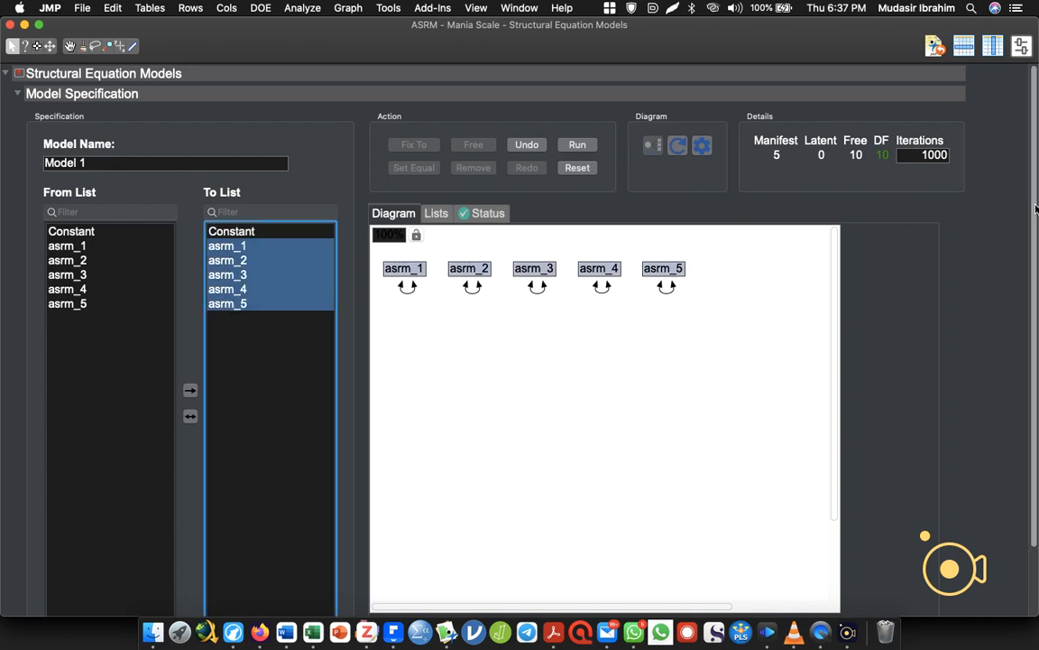
{"action": "scroll", "coordinate": [888, 269], "scroll_direction": "down", "scroll_amount": 3}
{"action": "double_click", "coordinate": [256, 567]}
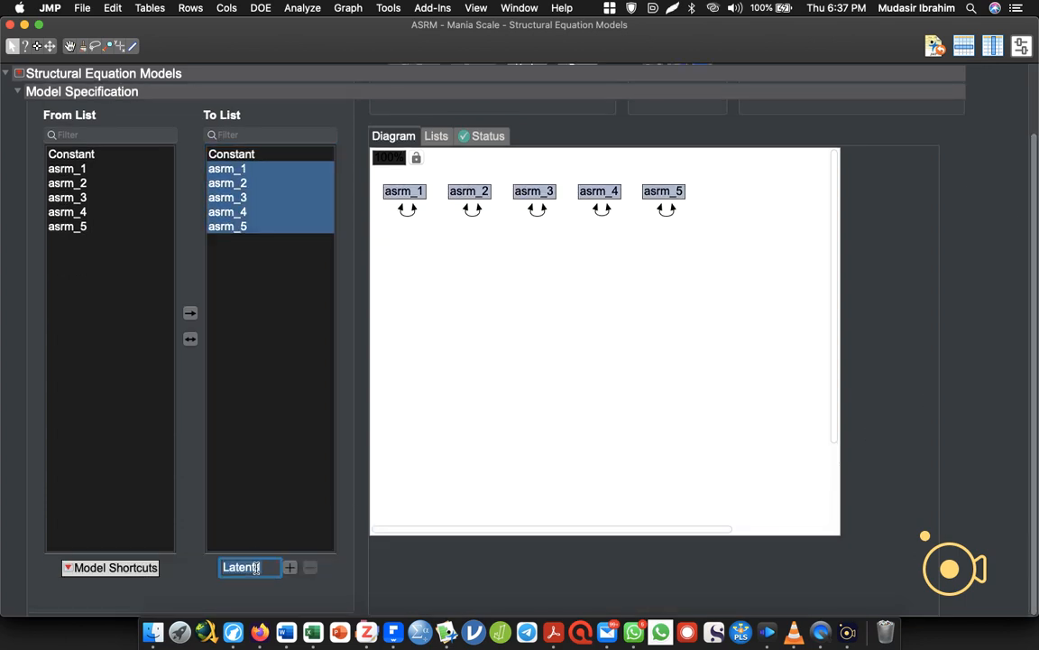
{"action": "type", "text": "M"}
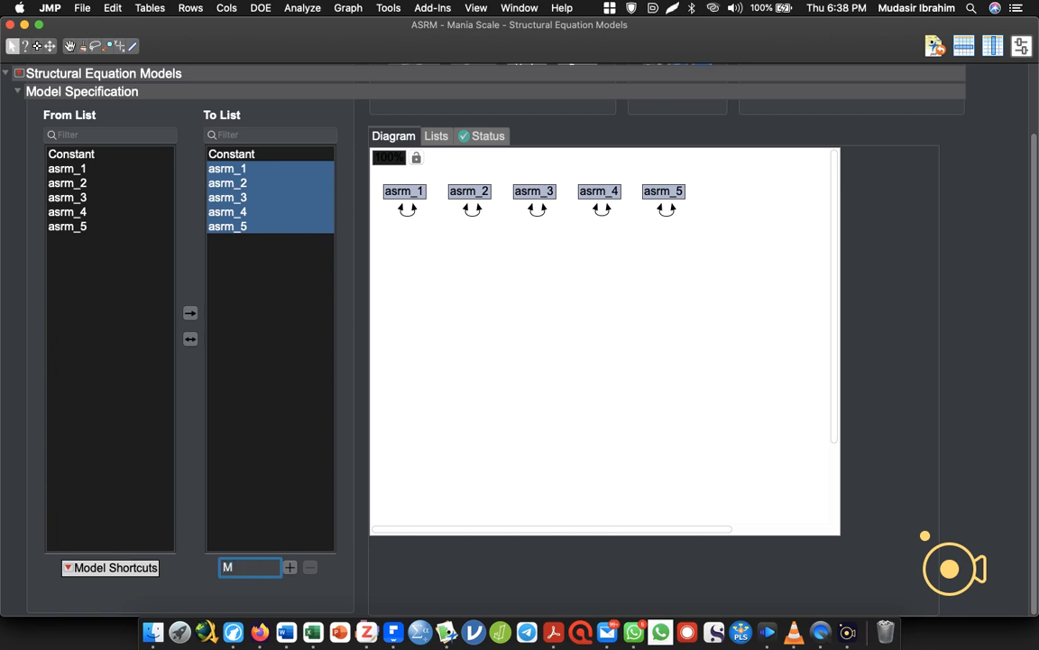
{"action": "type", "text": "ania scale"}
{"action": "left_click", "coordinate": [291, 567]}
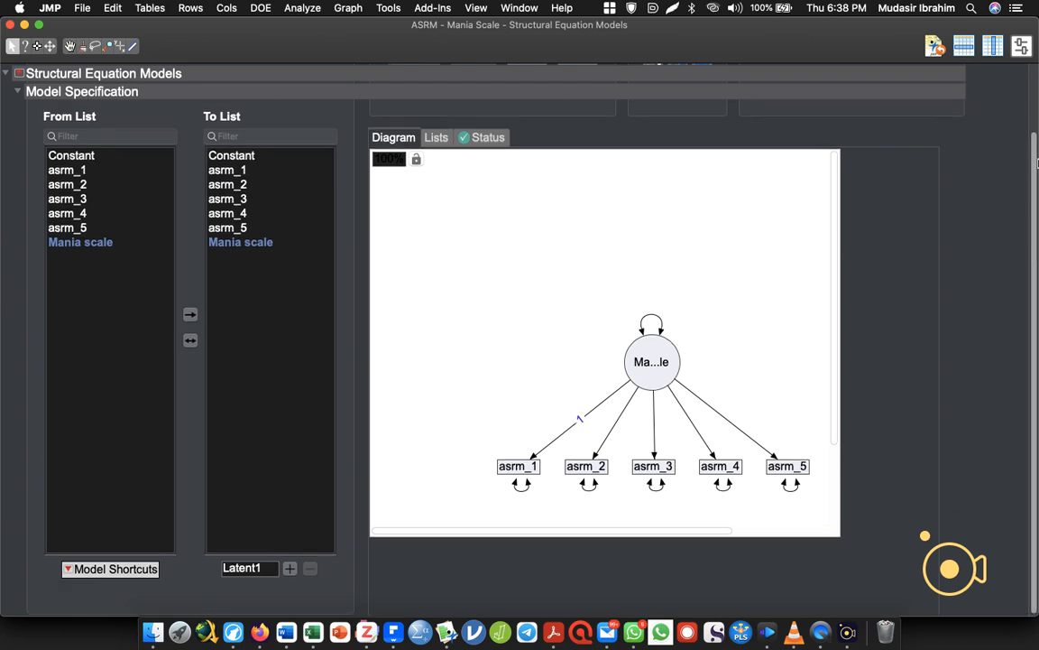
{"action": "scroll", "coordinate": [756, 151], "scroll_direction": "up", "scroll_amount": 3}
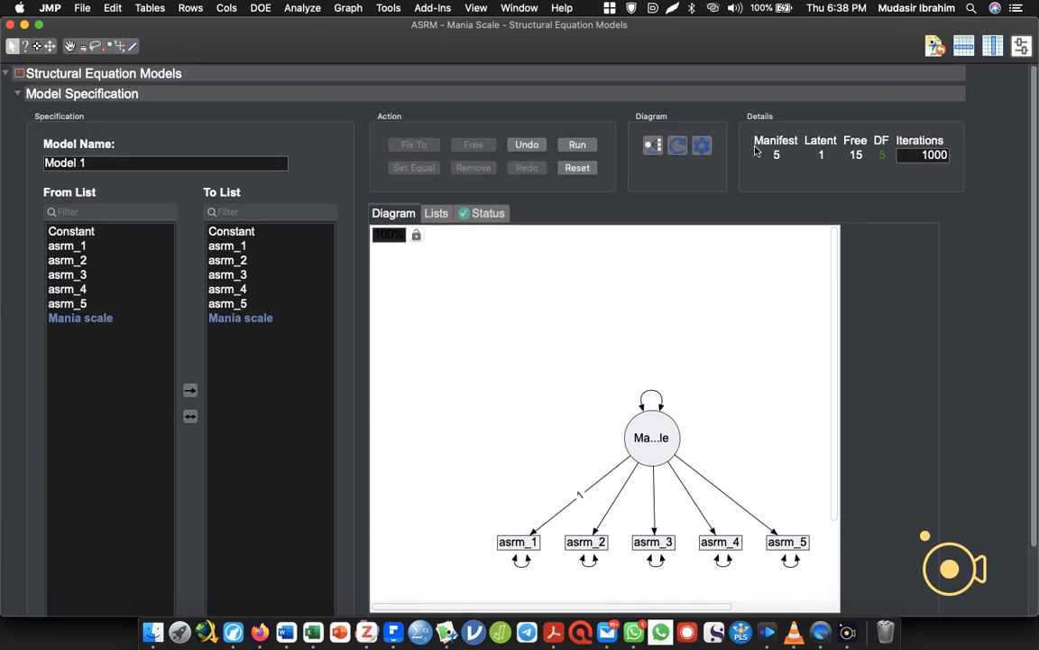
Run the five-item model and show standardized estimates in its path diagram.
{"action": "left_click", "coordinate": [574, 144]}
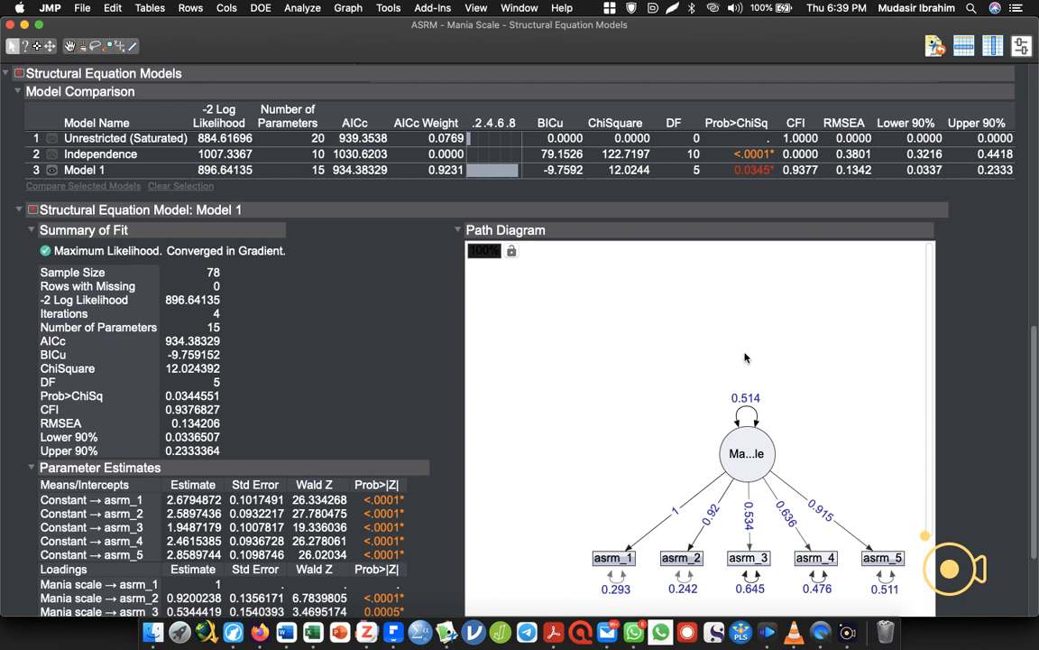
{"action": "scroll", "coordinate": [993, 444], "scroll_direction": "down", "scroll_amount": 3}
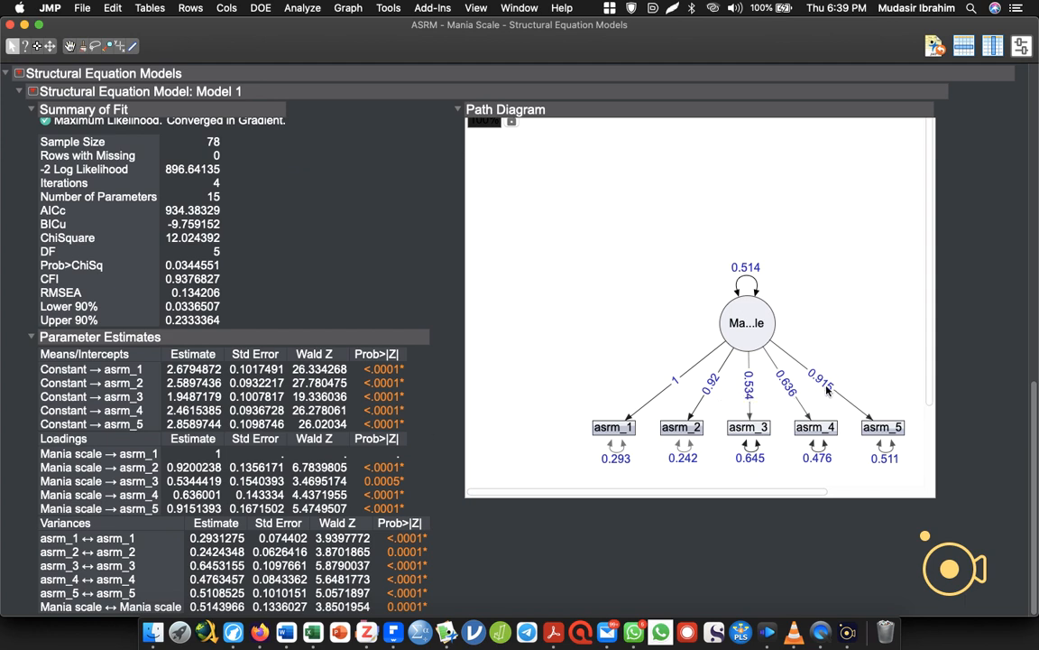
{"action": "right_click", "coordinate": [711, 383]}
{"action": "right_click", "coordinate": [743, 315]}
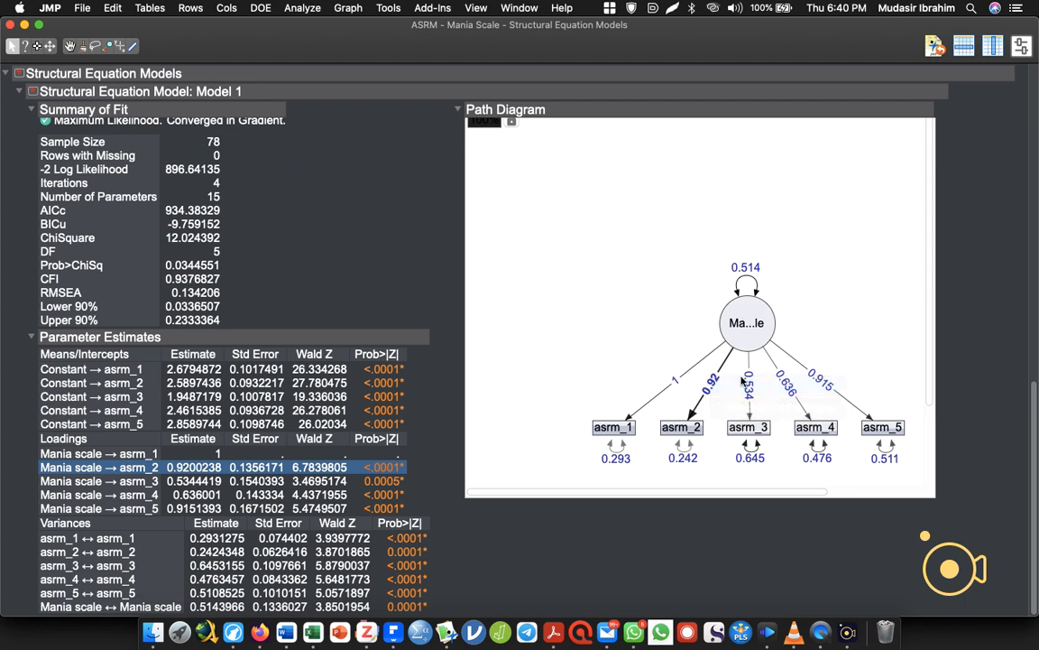
{"action": "right_click", "coordinate": [746, 312]}
{"action": "mouse_move", "coordinate": [756, 327]}
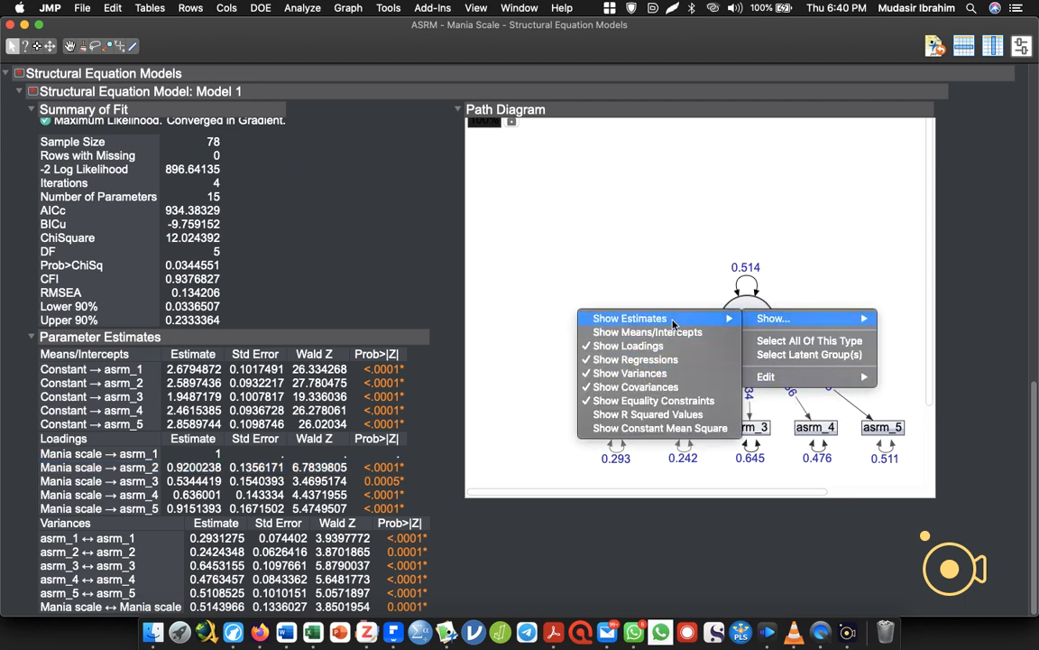
{"action": "mouse_move", "coordinate": [600, 320]}
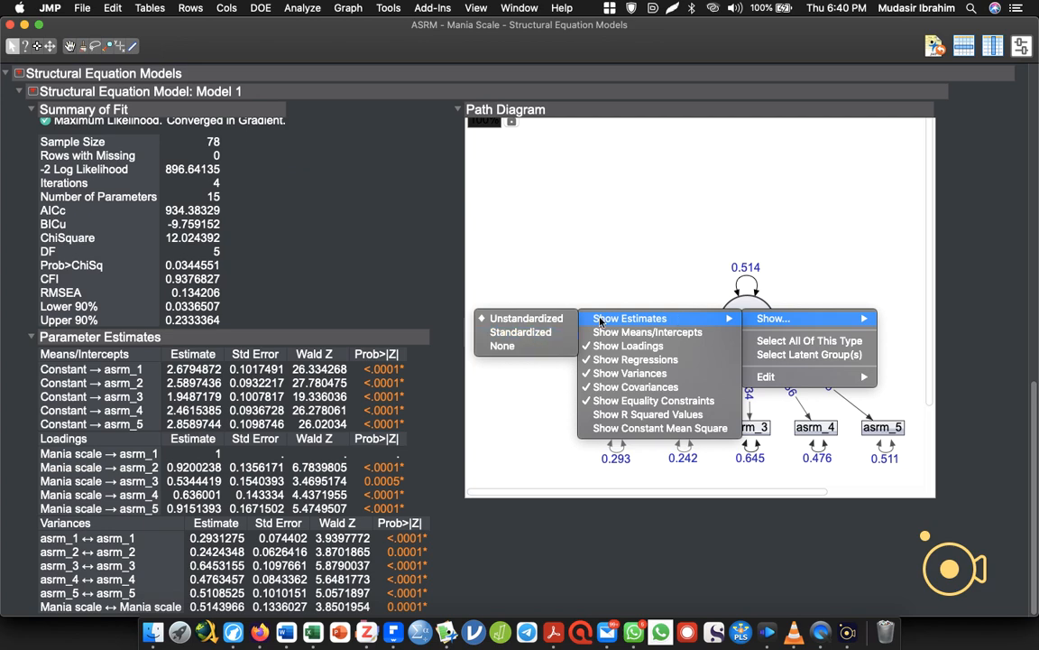
{"action": "left_click", "coordinate": [508, 334]}
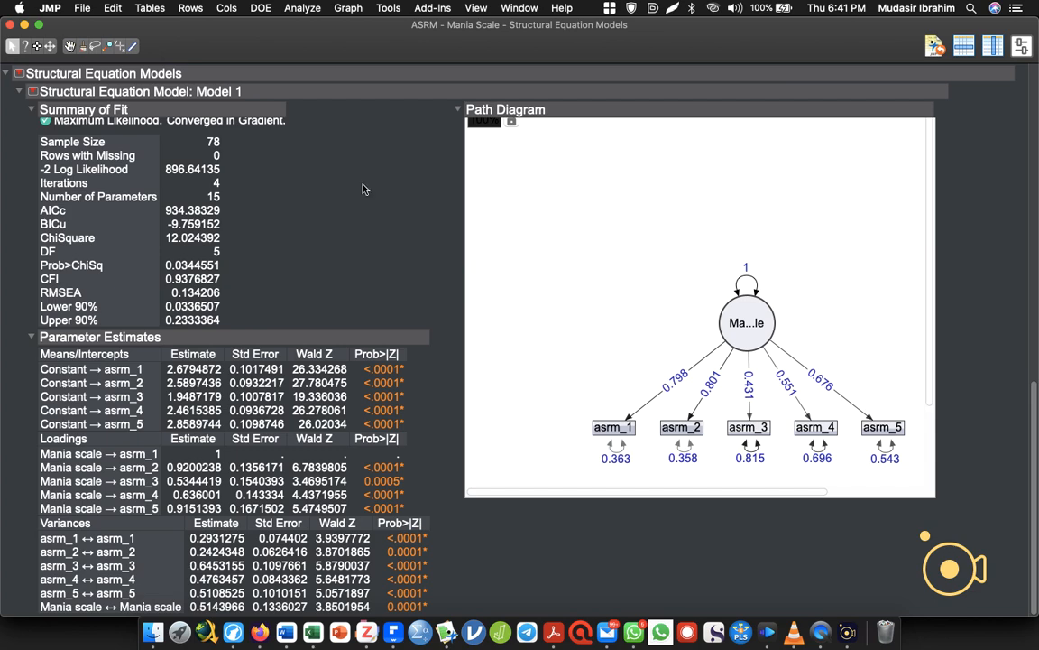
Show the Standardized Parameter Estimates report for Model 1, look over its loadings, and hide it again.
{"action": "left_click", "coordinate": [34, 91]}
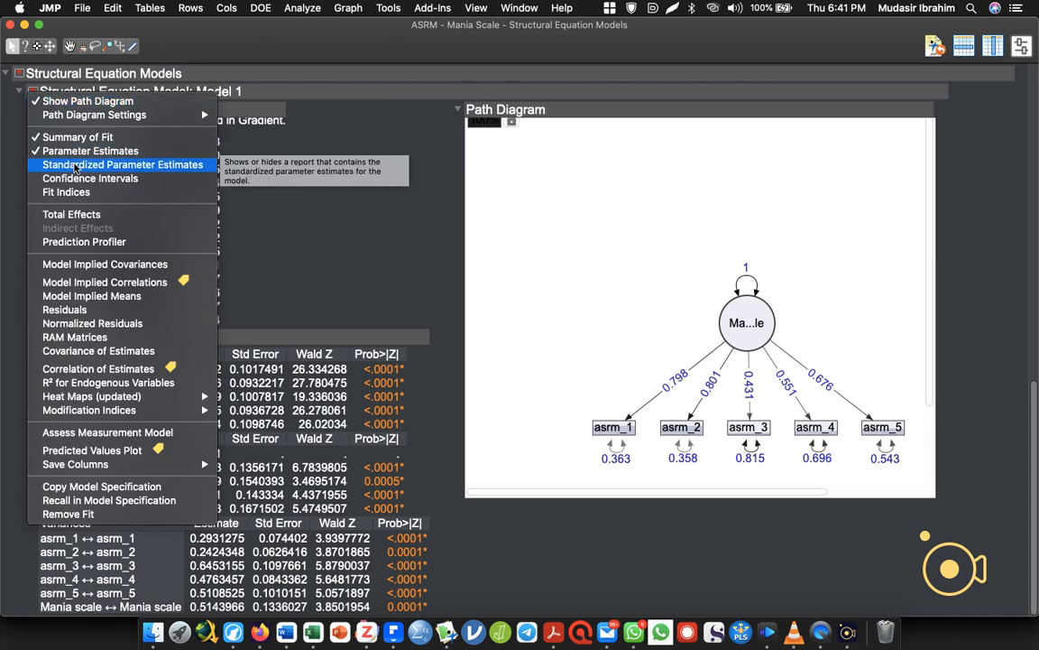
{"action": "left_click", "coordinate": [75, 168]}
{"action": "scroll", "coordinate": [185, 460], "scroll_direction": "down", "scroll_amount": 5}
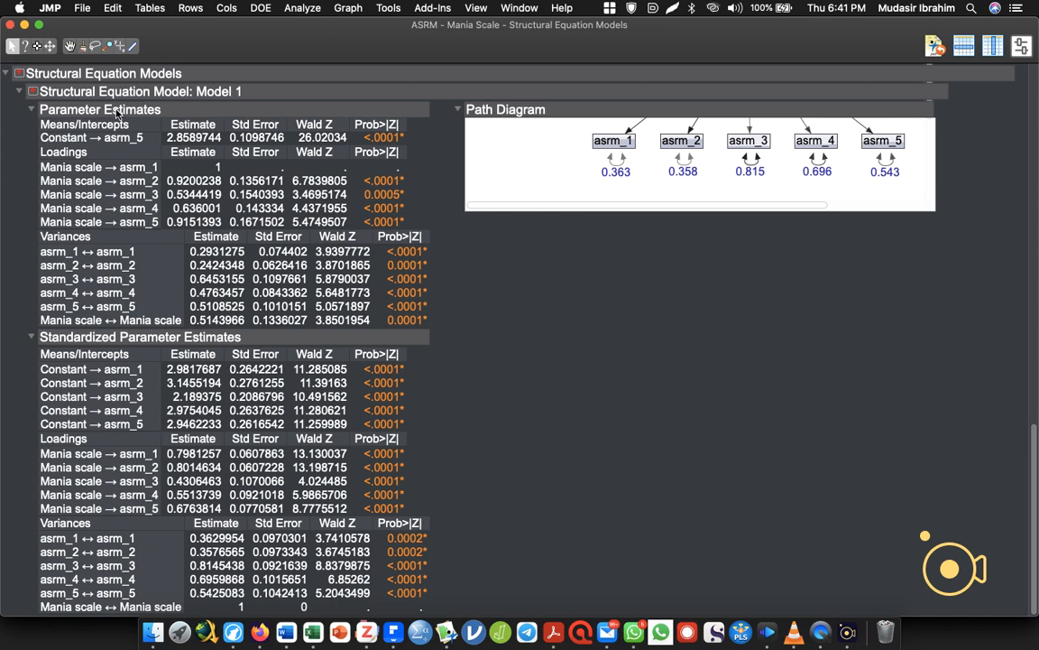
{"action": "left_click", "coordinate": [18, 73]}
{"action": "left_click", "coordinate": [19, 73]}
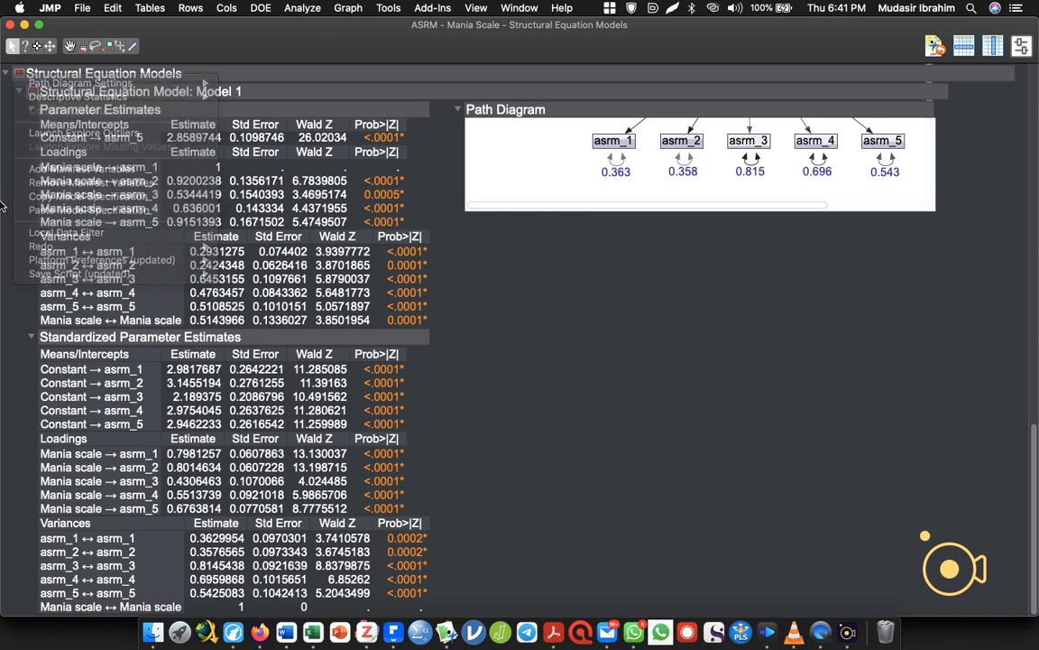
{"action": "left_click", "coordinate": [33, 91]}
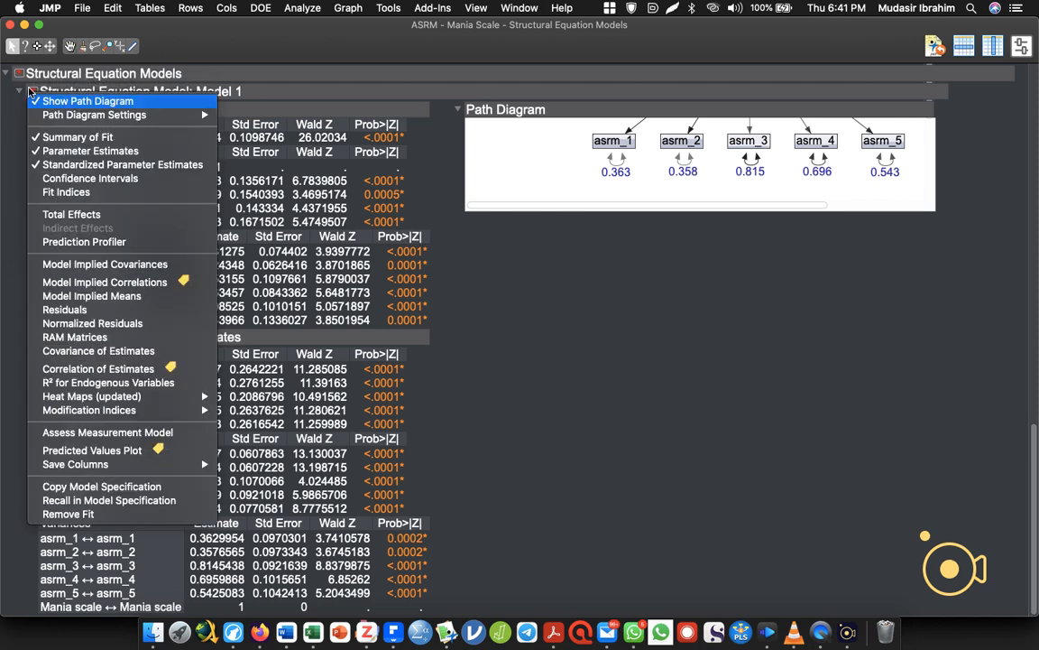
{"action": "left_click", "coordinate": [72, 164]}
Add the Assess Measurement Model report for Model 1 and enlarge its Indicator Reliability chart.
{"action": "left_click", "coordinate": [33, 92]}
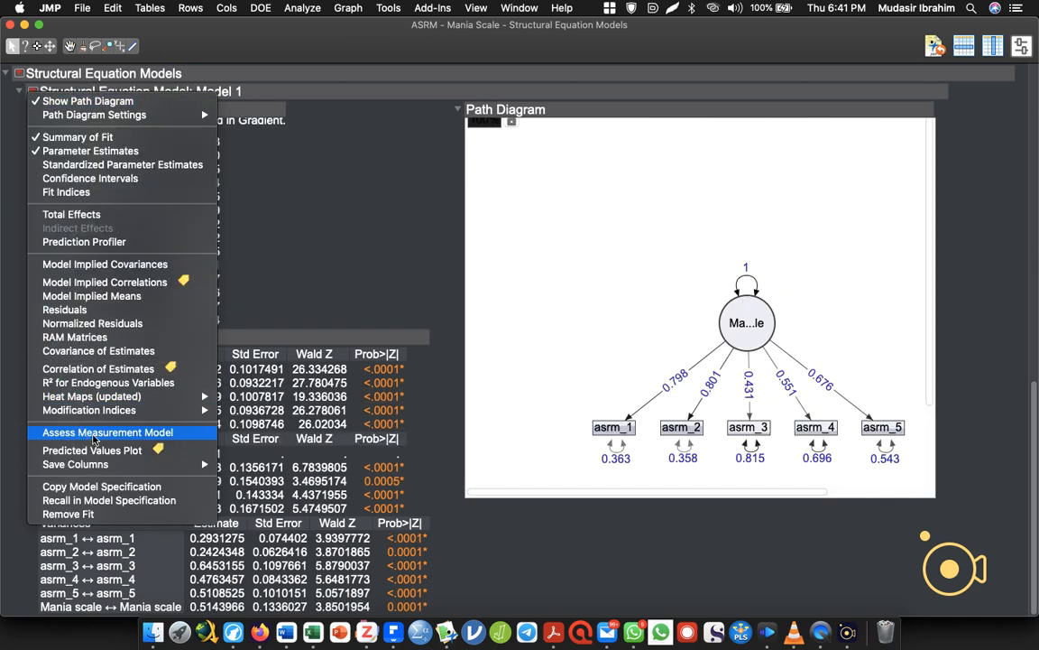
{"action": "left_click", "coordinate": [94, 438]}
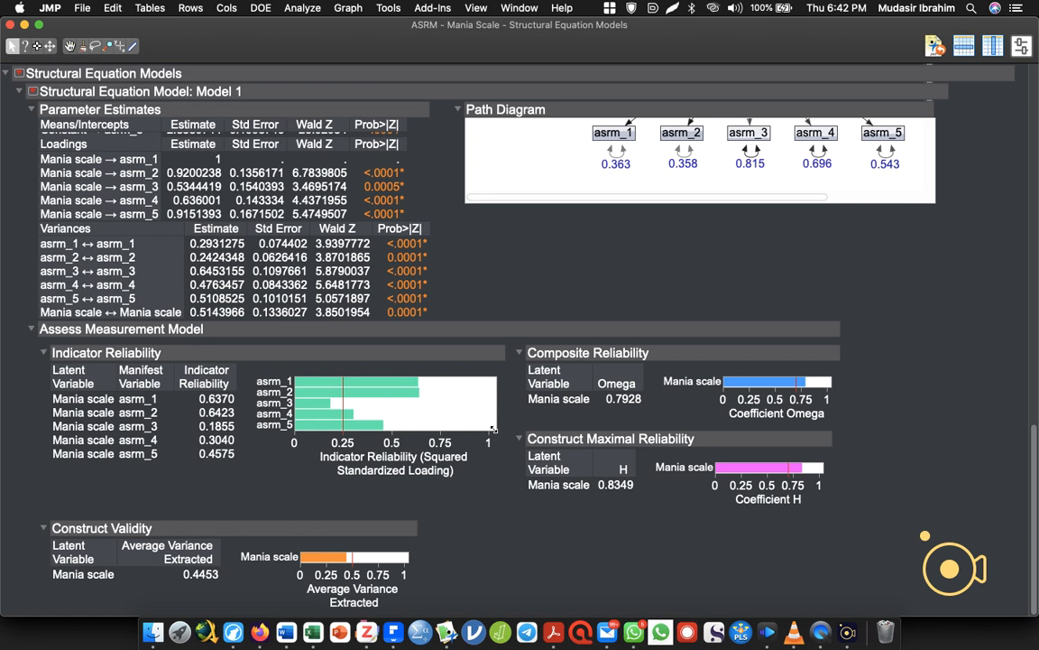
{"action": "left_click_drag", "start_coordinate": [493, 428], "coordinate": [652, 542]}
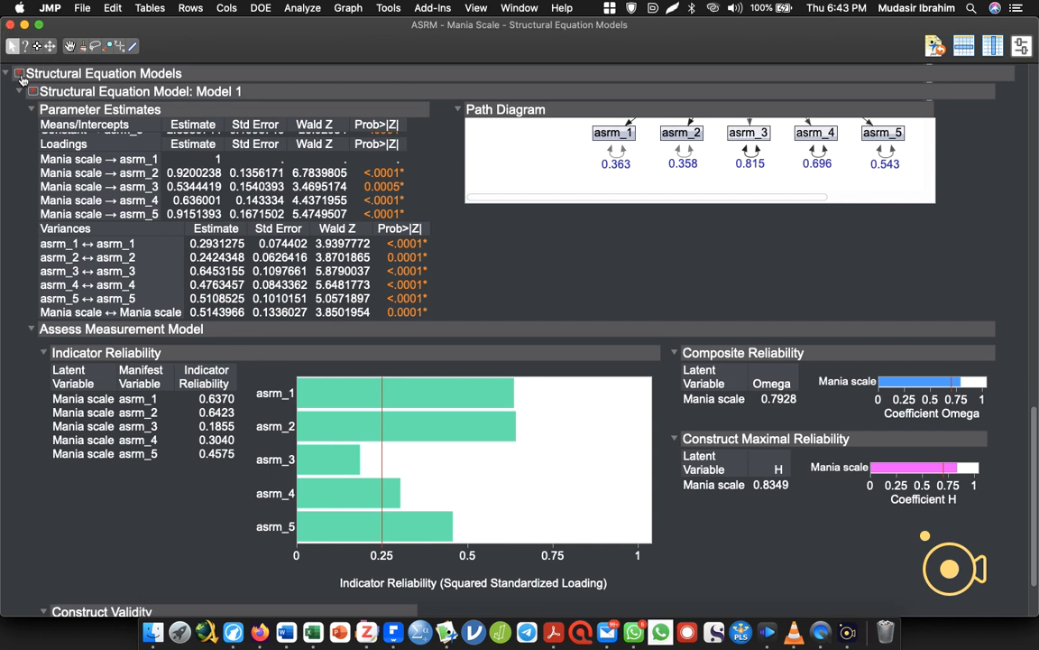
Close the five-item report and relaunch Structural Equation Models with the recalled asrm_1 to asrm_5 as model variables.
{"action": "left_click", "coordinate": [9, 25]}
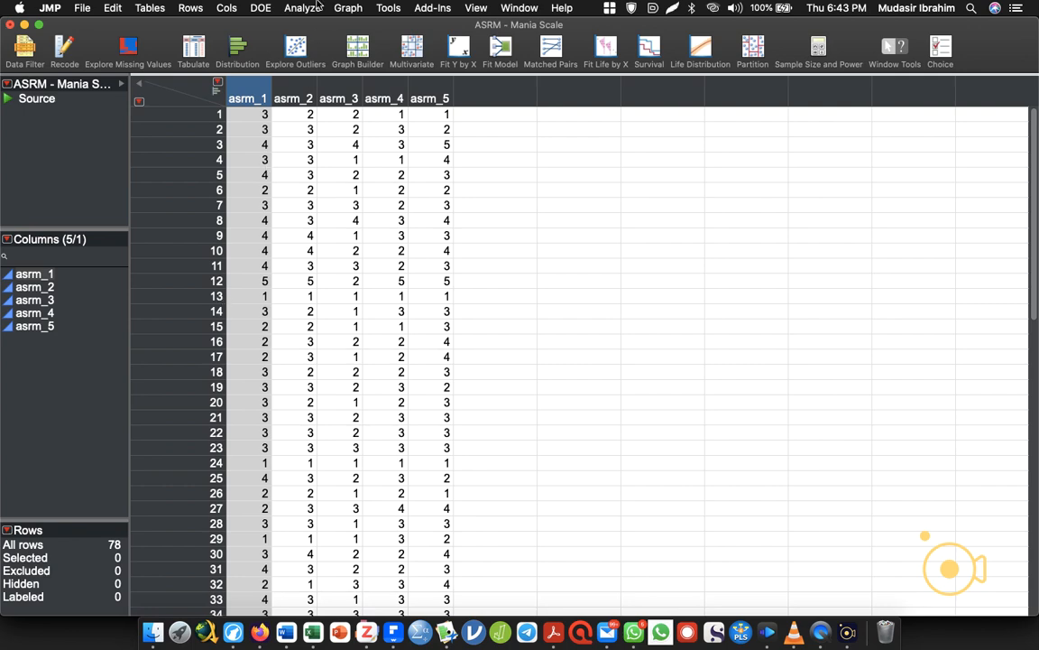
{"action": "left_click", "coordinate": [289, 8]}
{"action": "mouse_move", "coordinate": [440, 160]}
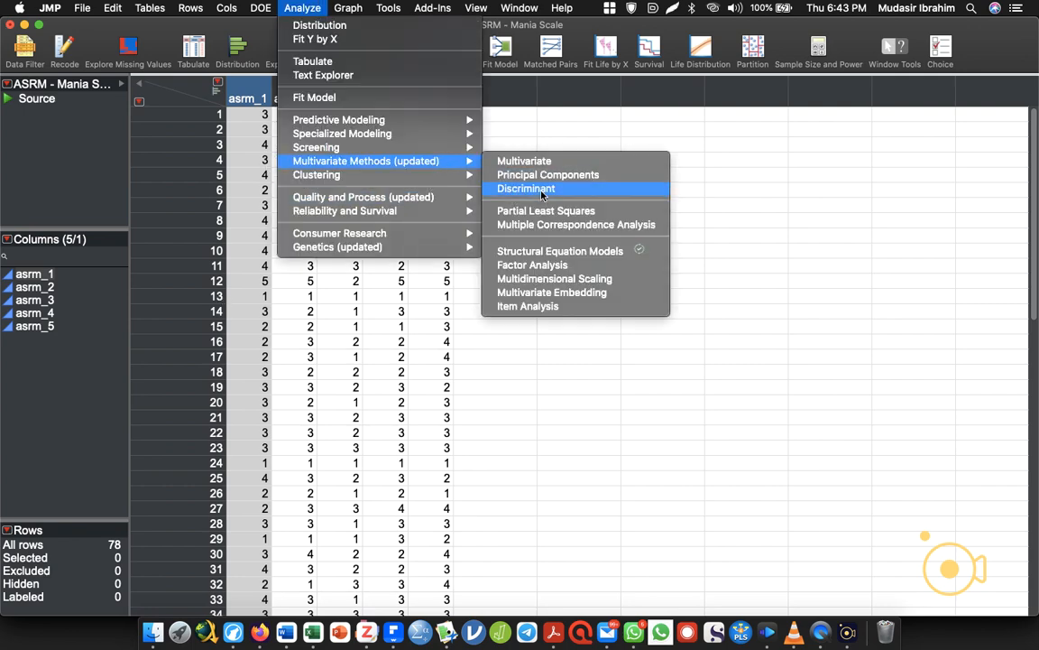
{"action": "left_click", "coordinate": [570, 255]}
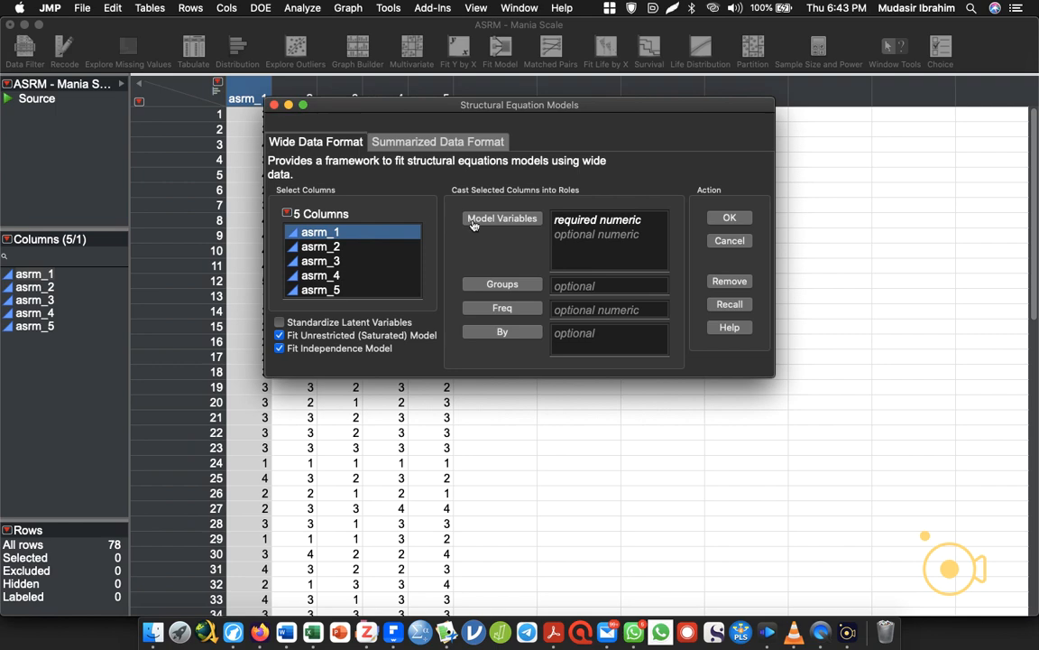
{"action": "left_click", "coordinate": [727, 305]}
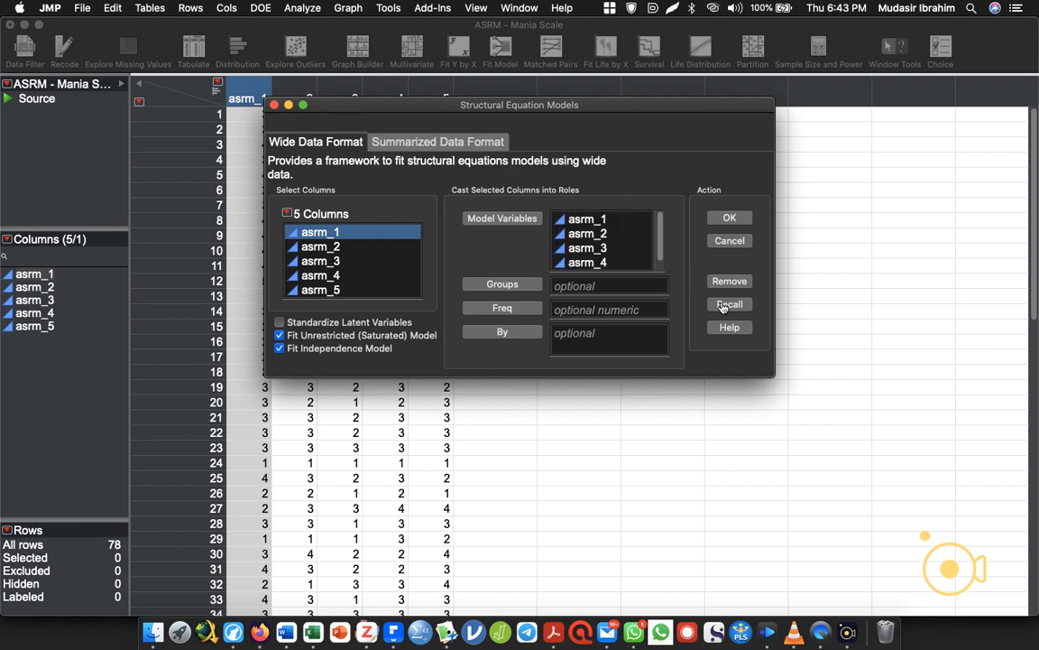
{"action": "left_click", "coordinate": [717, 216]}
Add a latent variable named "Mania" with asrm_1, asrm_2, asrm_4 and asrm_5 as indicators, leaving out asrm_3.
{"action": "left_click_drag", "start_coordinate": [250, 246], "coordinate": [259, 313]}
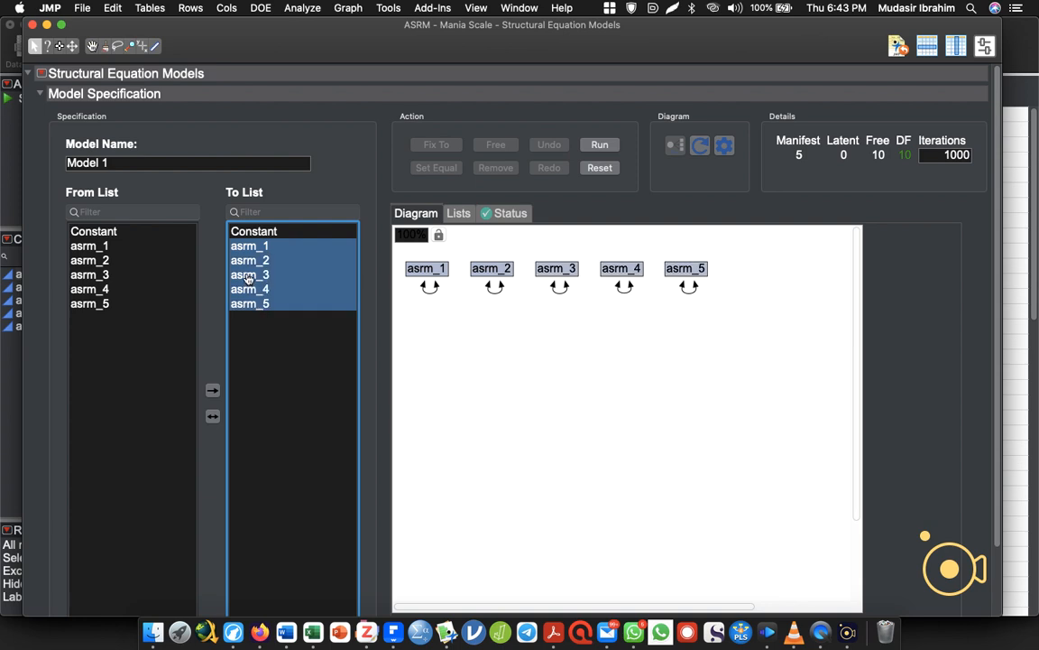
{"action": "left_click", "coordinate": [249, 276], "text": "super"}
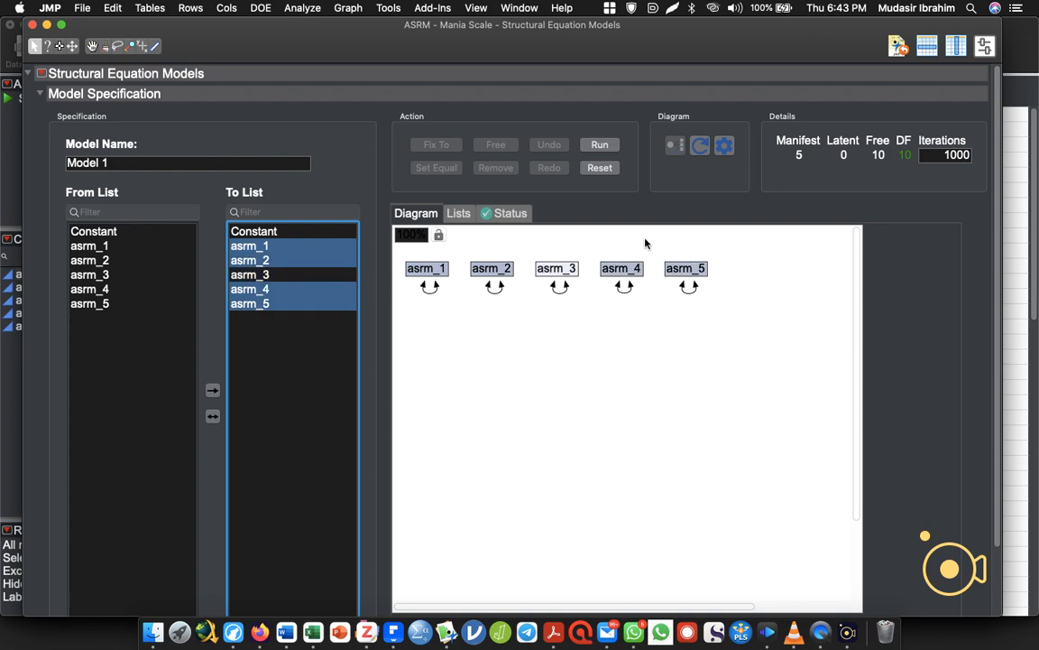
{"action": "scroll", "coordinate": [998, 207], "scroll_direction": "down", "scroll_amount": 3}
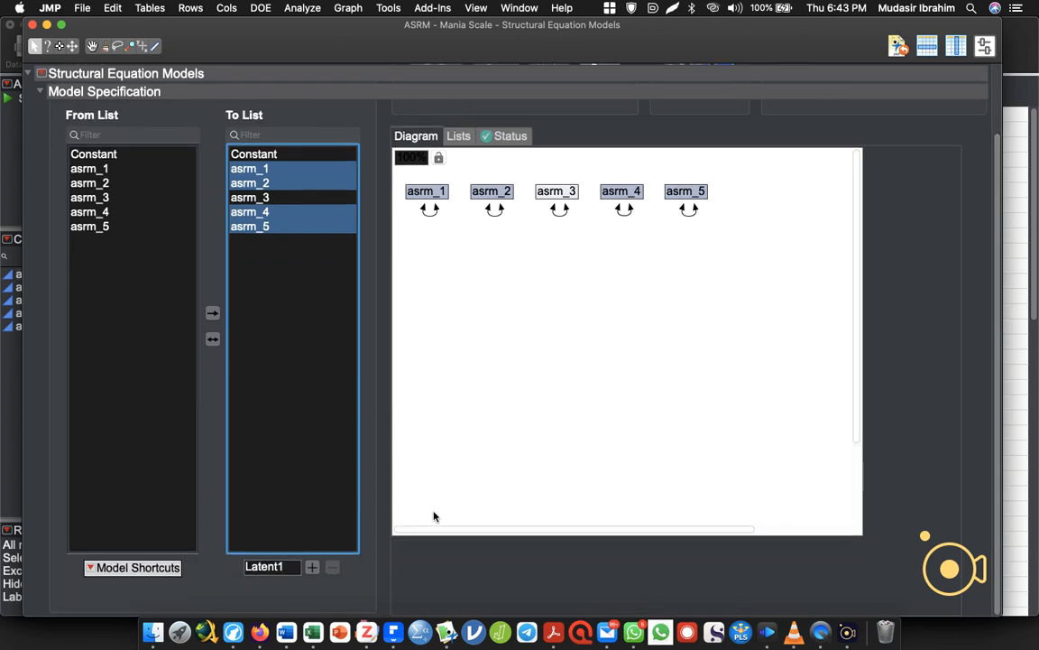
{"action": "double_click", "coordinate": [270, 566]}
{"action": "type", "text": "<a"}
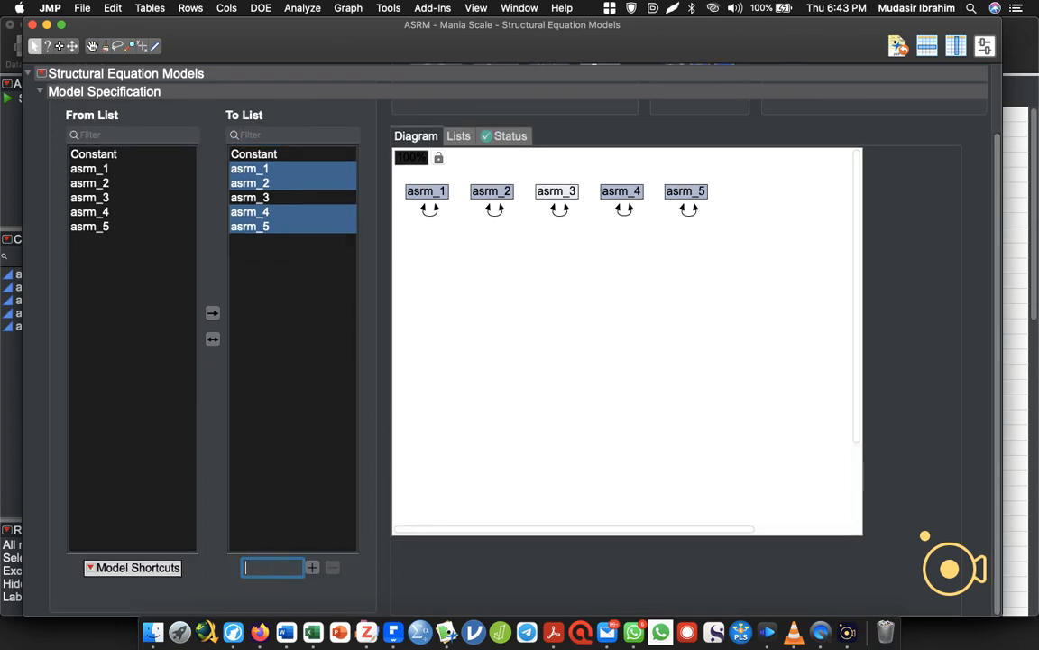
{"action": "type", "text": "Mania"}
{"action": "left_click", "coordinate": [312, 567]}
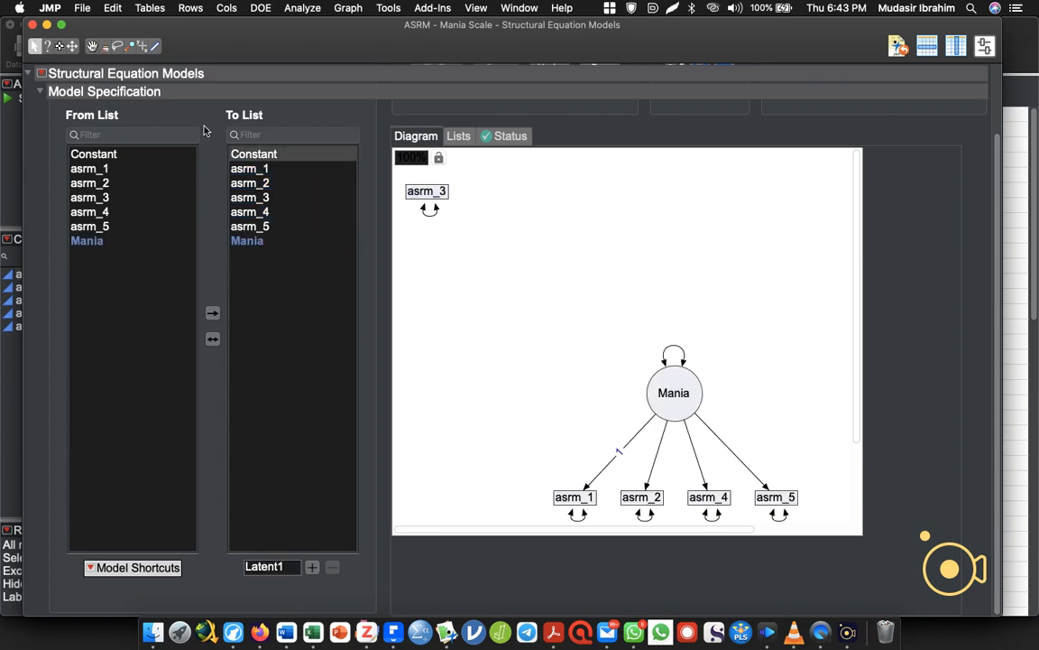
Run the model with four Mania indicators and add its Assess Measurement Model report.
{"action": "left_click_drag", "start_coordinate": [998, 227], "coordinate": [995, 116]}
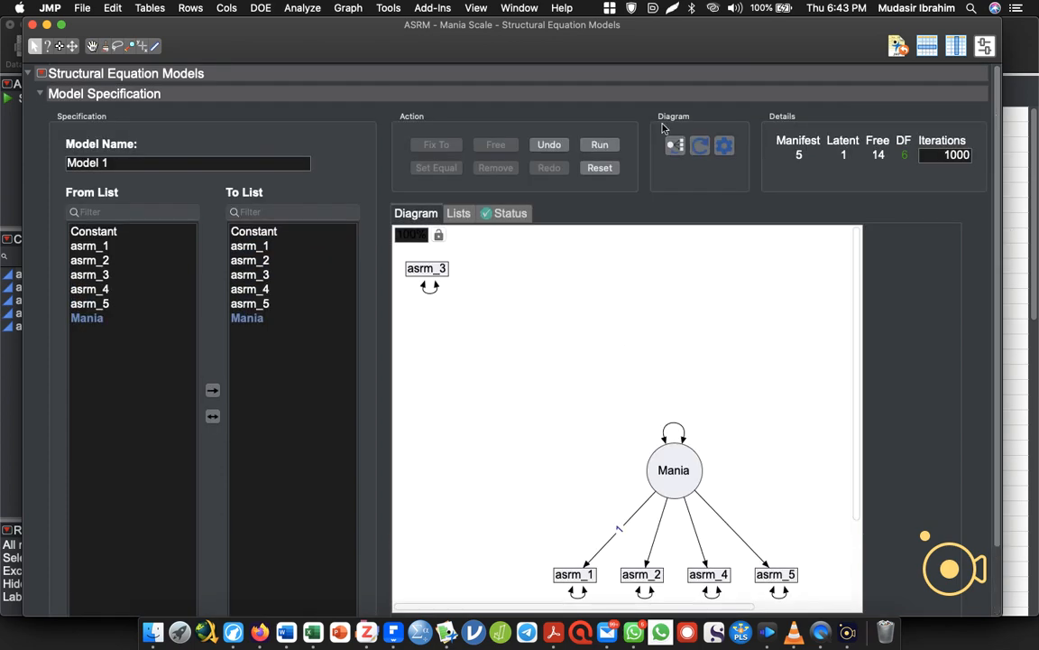
{"action": "left_click", "coordinate": [599, 142]}
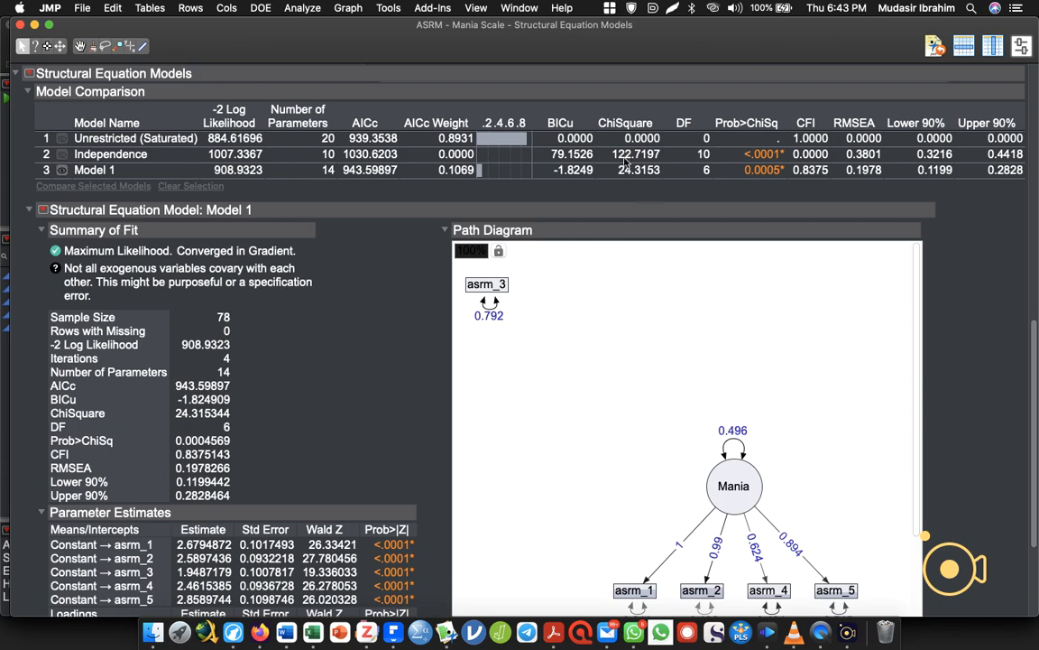
{"action": "left_click", "coordinate": [29, 73]}
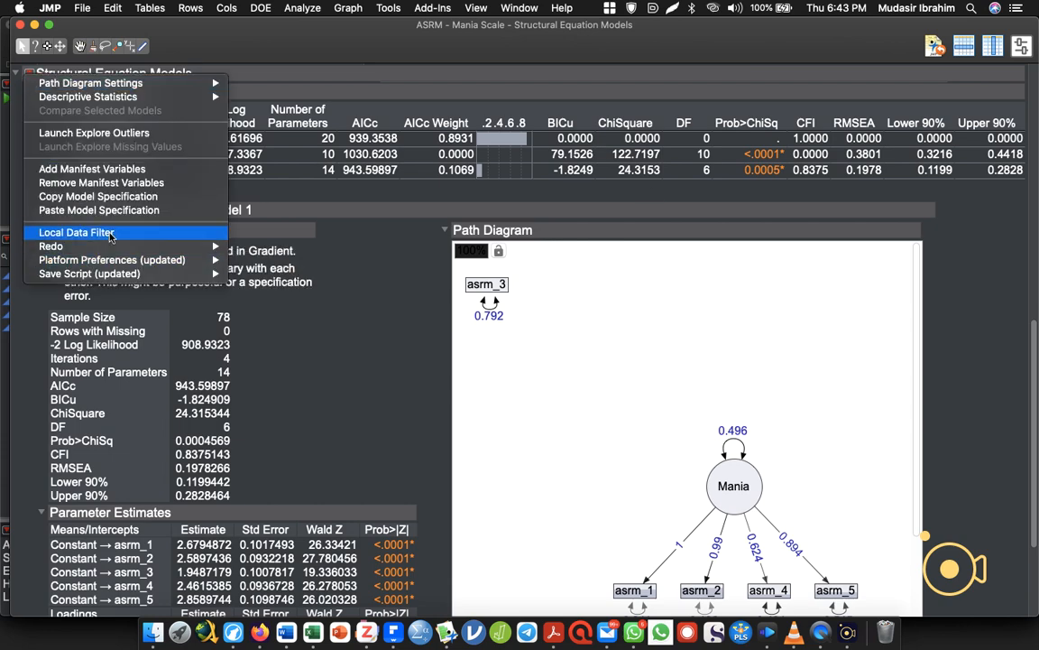
{"action": "left_click", "coordinate": [140, 415]}
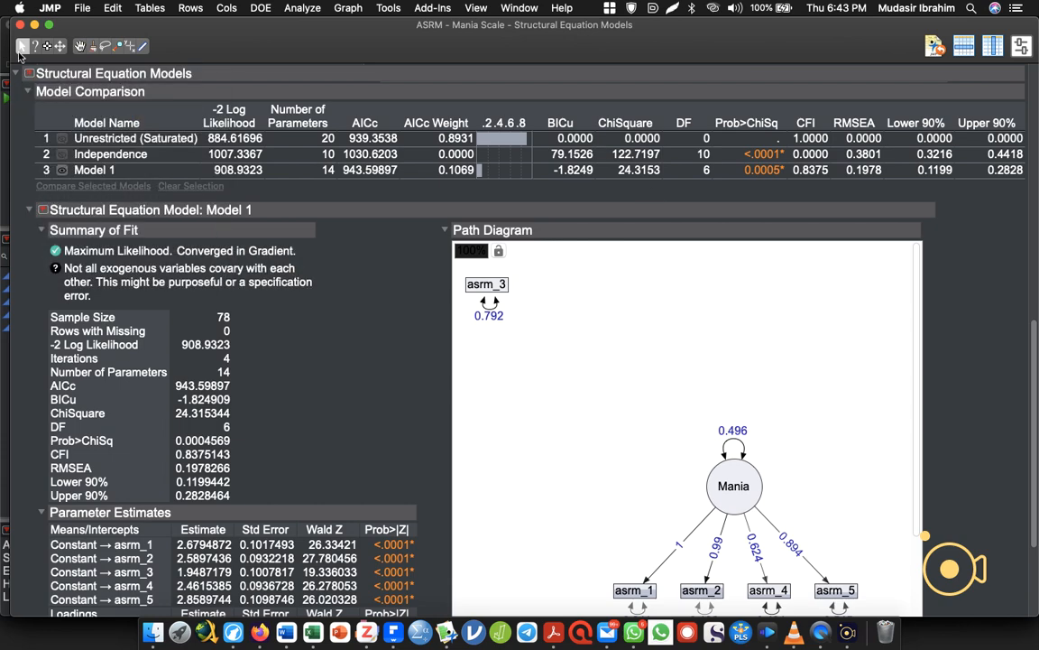
{"action": "left_click", "coordinate": [43, 212]}
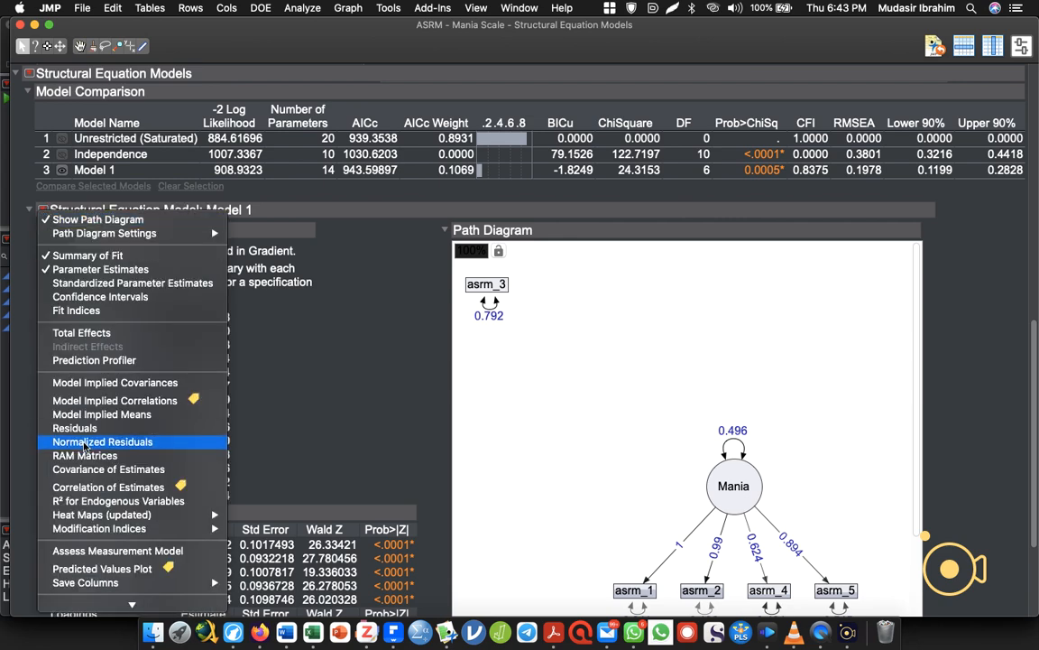
{"action": "left_click", "coordinate": [124, 552]}
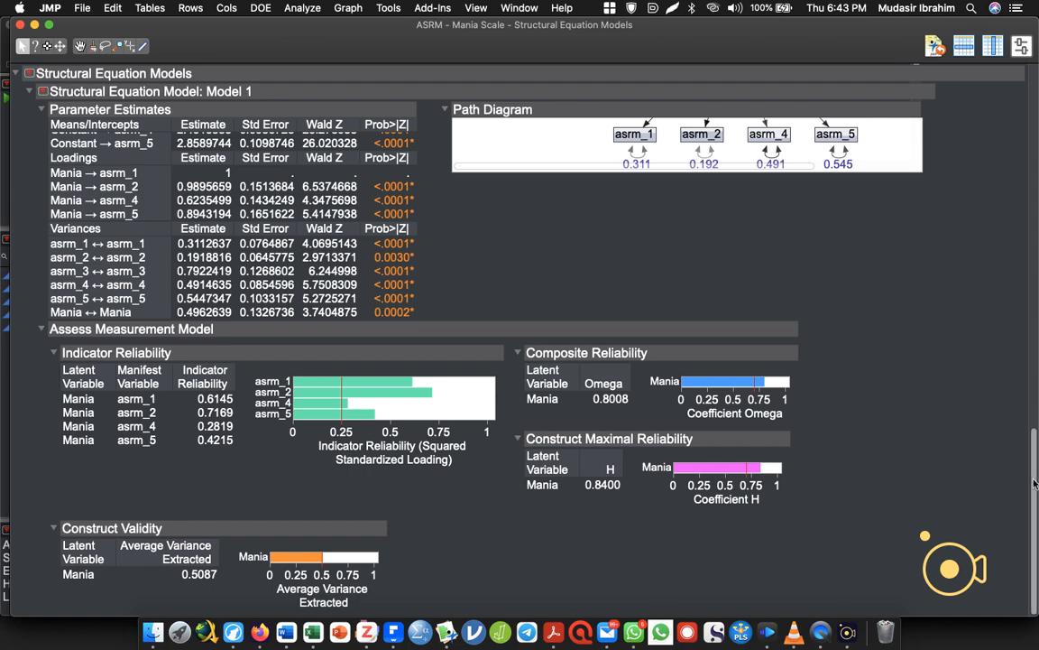
Hide the measurement model assessment for the four-indicator model and examine its fit statistics in the Model Comparison table and Summary of Fit.
{"action": "left_click_drag", "start_coordinate": [1036, 474], "coordinate": [1037, 133]}
{"action": "scroll", "coordinate": [955, 322], "scroll_direction": "down", "scroll_amount": 10}
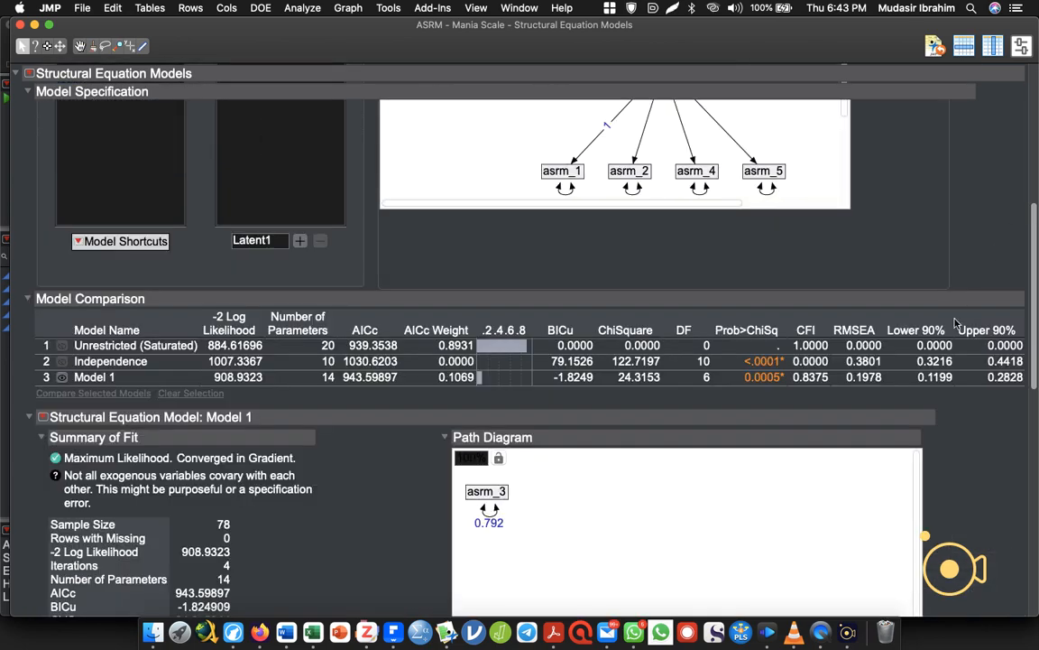
{"action": "scroll", "coordinate": [950, 333], "scroll_direction": "up", "scroll_amount": 4}
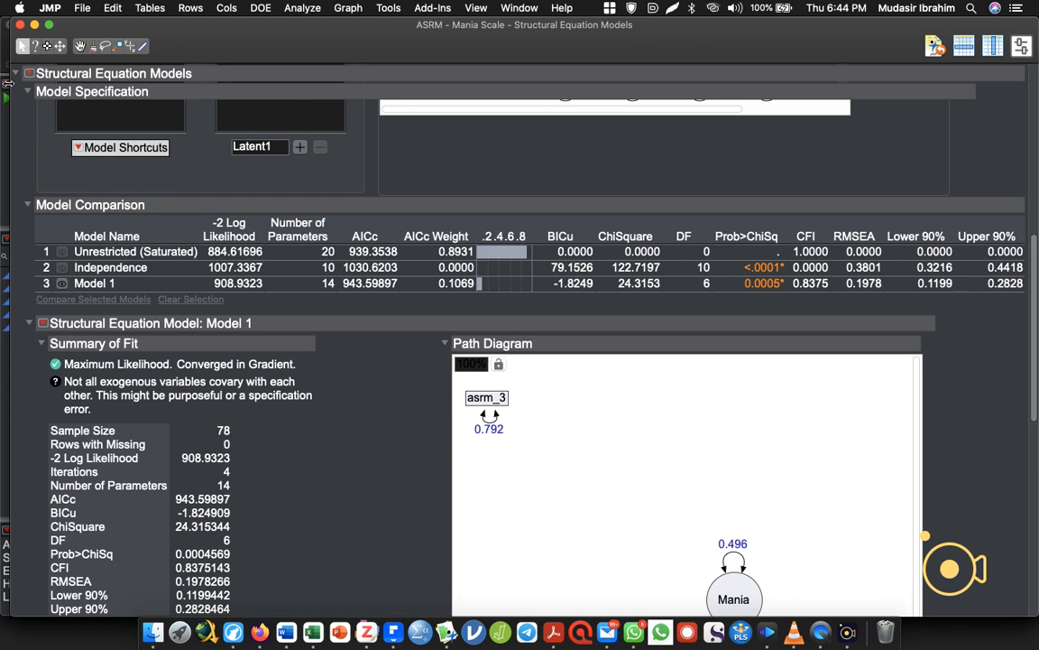
{"action": "left_click", "coordinate": [43, 323]}
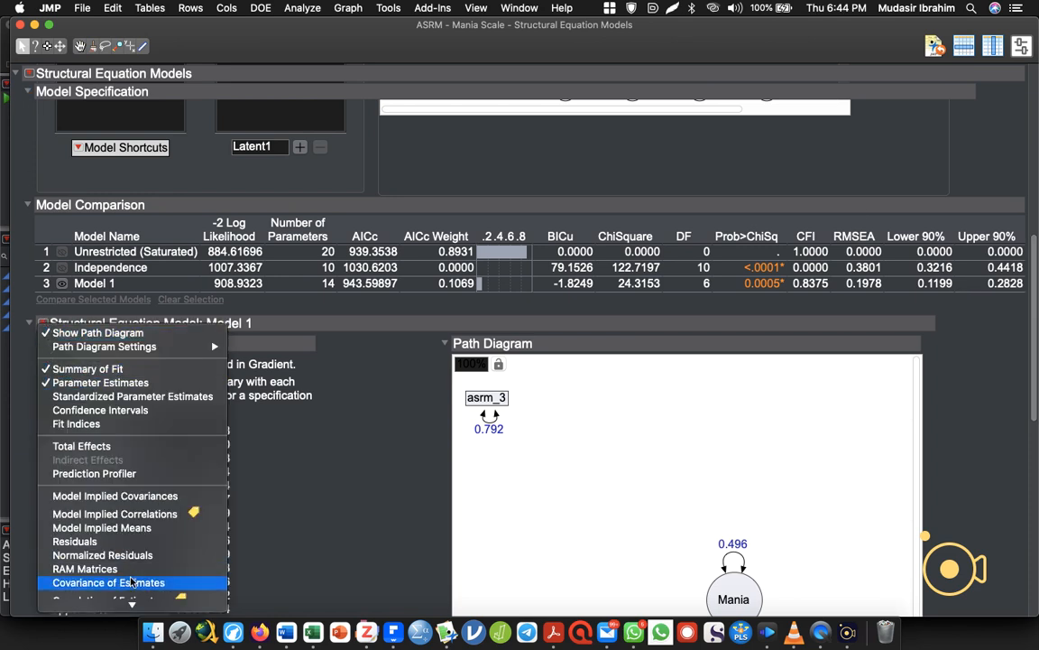
{"action": "left_click", "coordinate": [111, 522]}
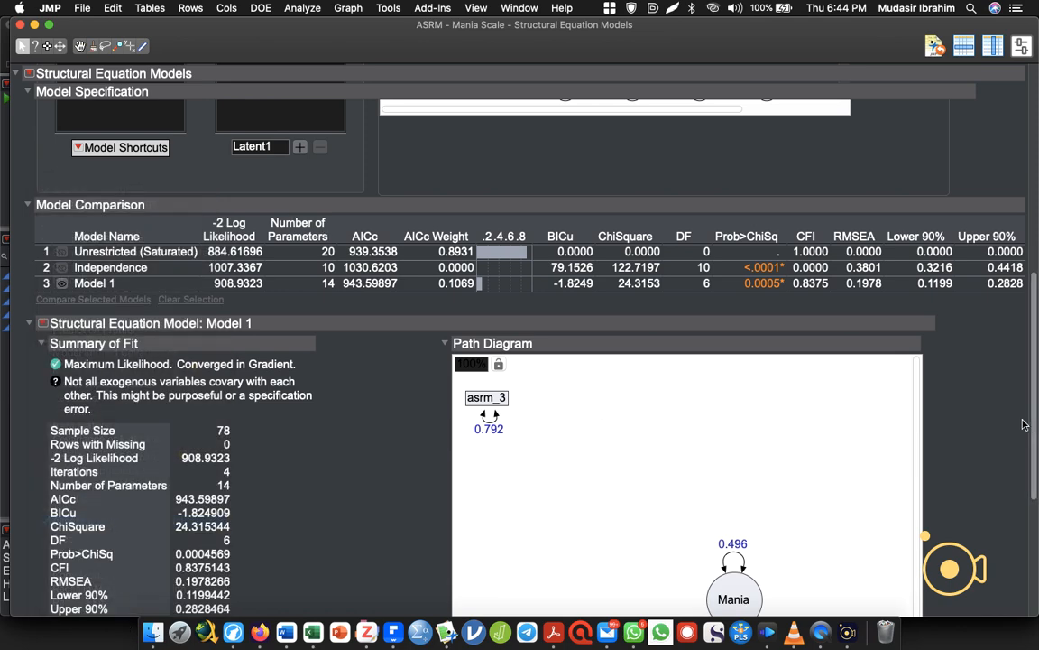
{"action": "left_click_drag", "start_coordinate": [1034, 417], "coordinate": [993, 307]}
{"action": "scroll", "coordinate": [993, 312], "scroll_direction": "down", "scroll_amount": 8}
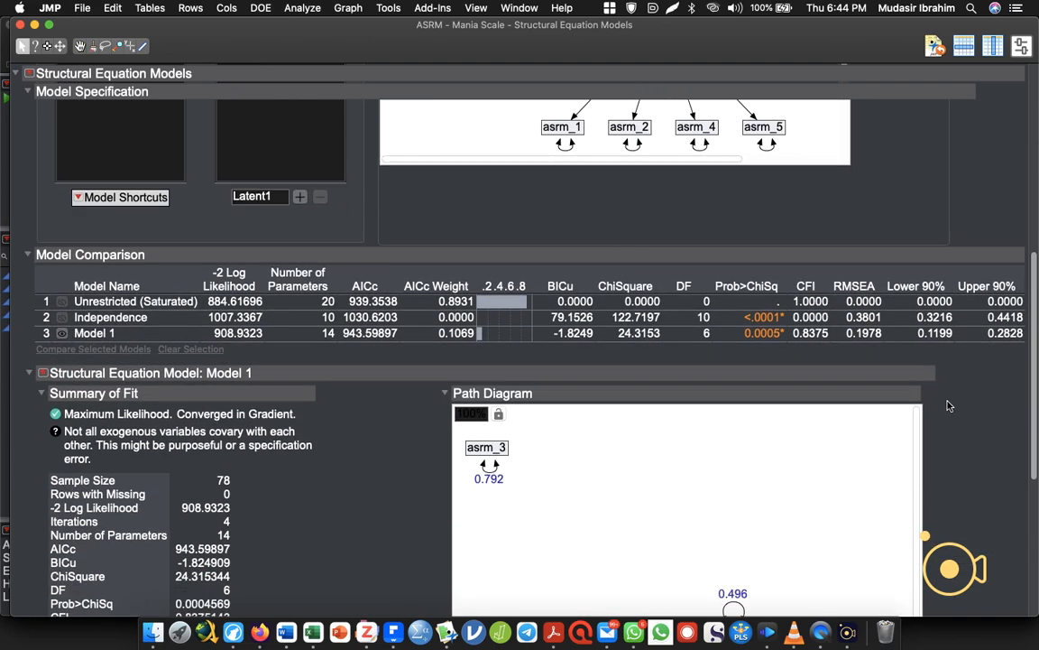
{"action": "scroll", "coordinate": [935, 437], "scroll_direction": "down", "scroll_amount": 2}
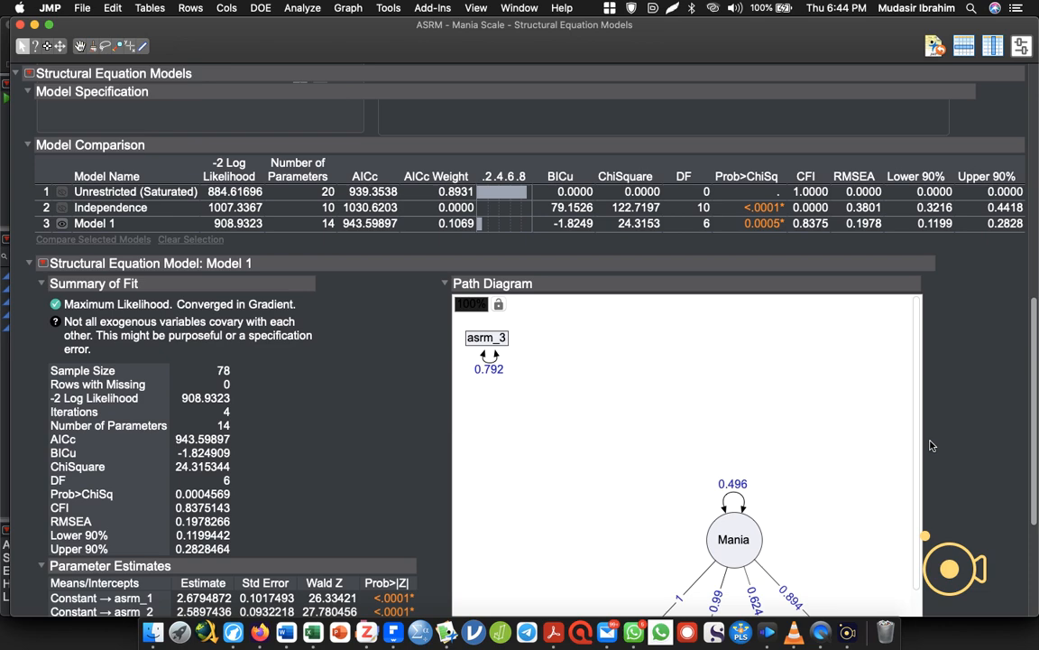
{"action": "scroll", "coordinate": [920, 433], "scroll_direction": "up", "scroll_amount": 4}
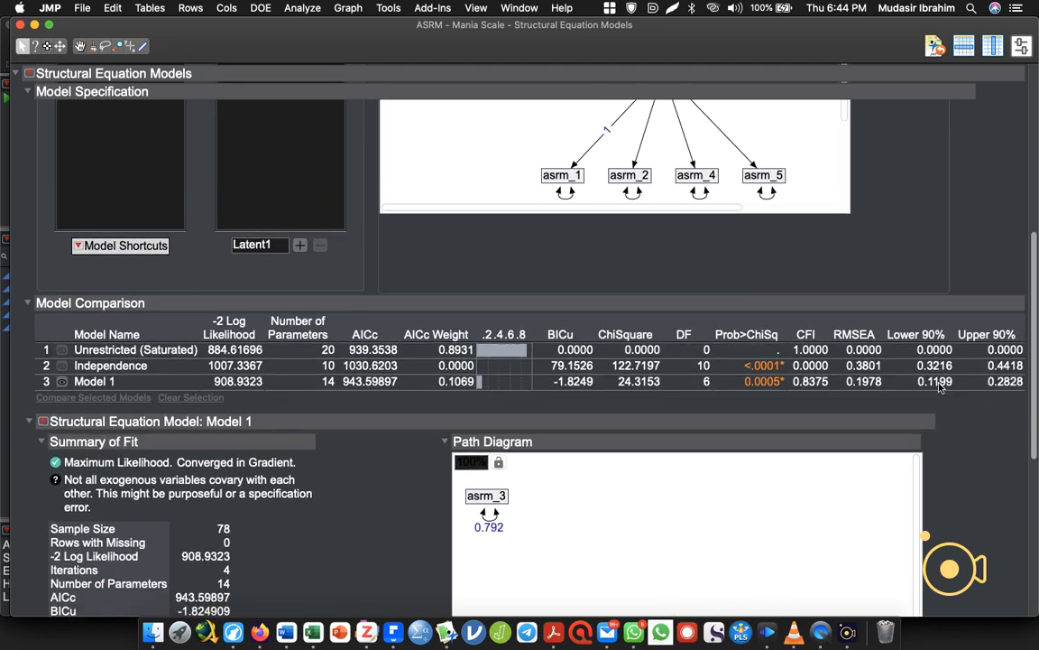
{"action": "scroll", "coordinate": [906, 435], "scroll_direction": "down", "scroll_amount": 3}
{"action": "scroll", "coordinate": [906, 435], "scroll_direction": "down", "scroll_amount": 6}
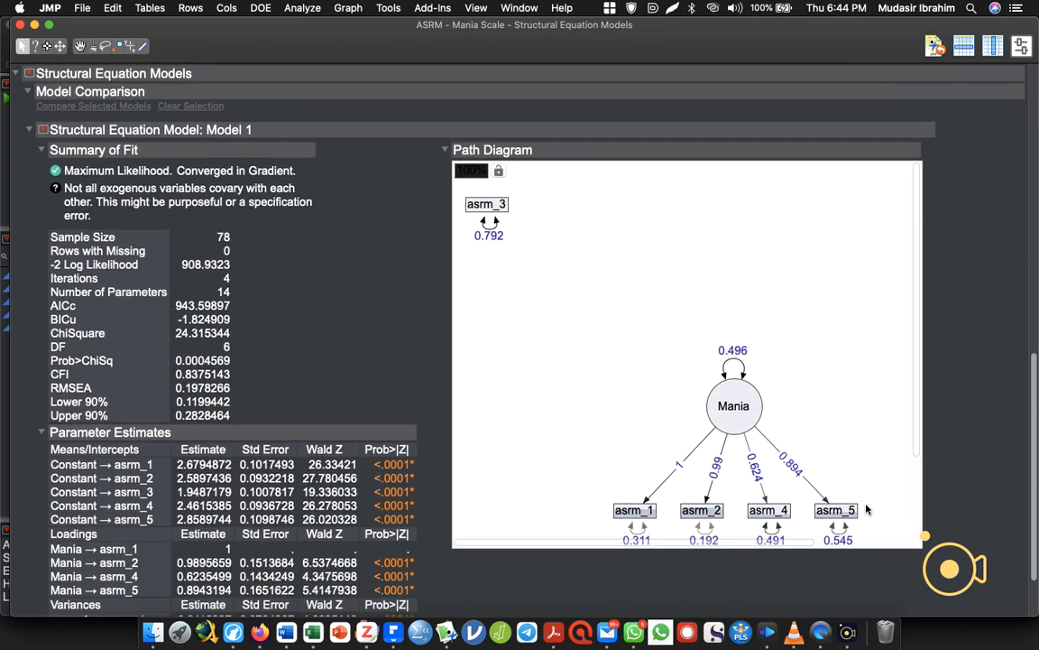
{"action": "scroll", "coordinate": [866, 503], "scroll_direction": "up", "scroll_amount": 1}
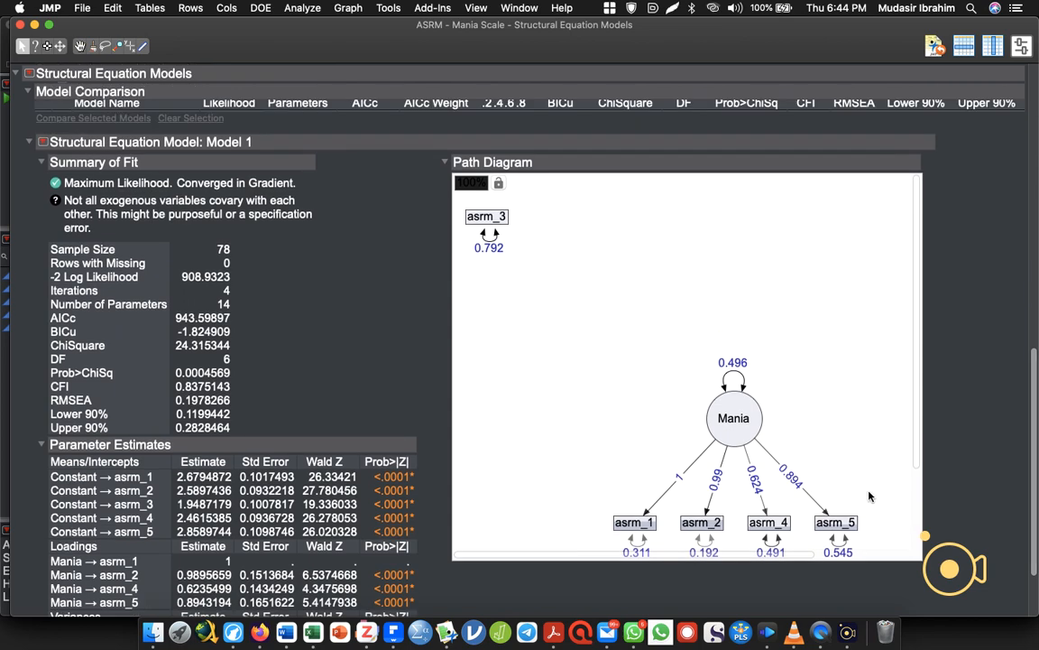
{"action": "right_click", "coordinate": [685, 527]}
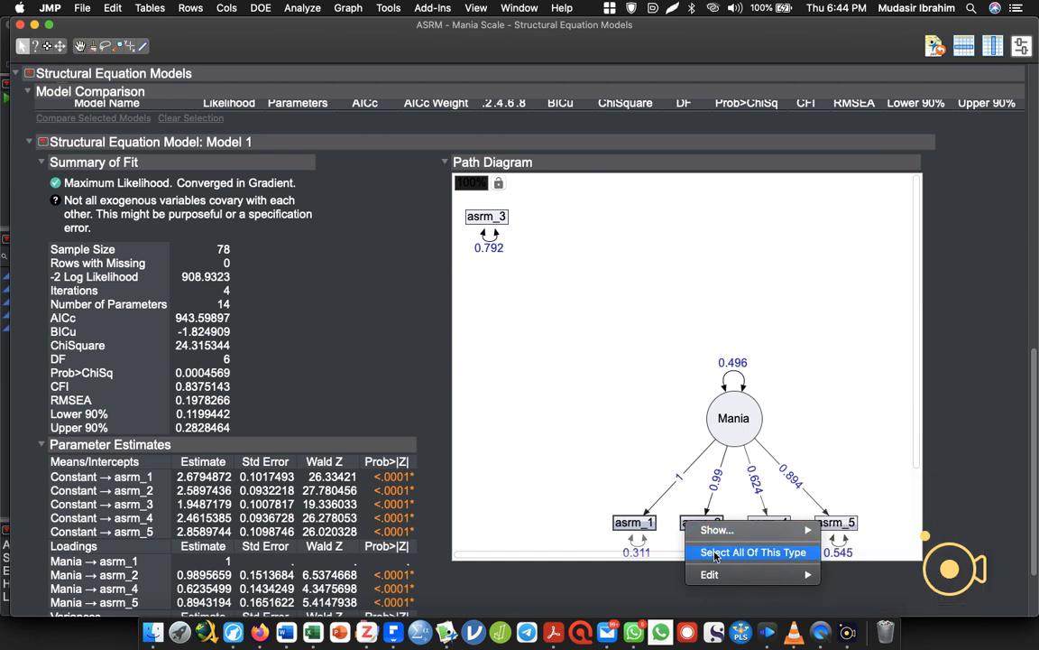
{"action": "mouse_move", "coordinate": [724, 575]}
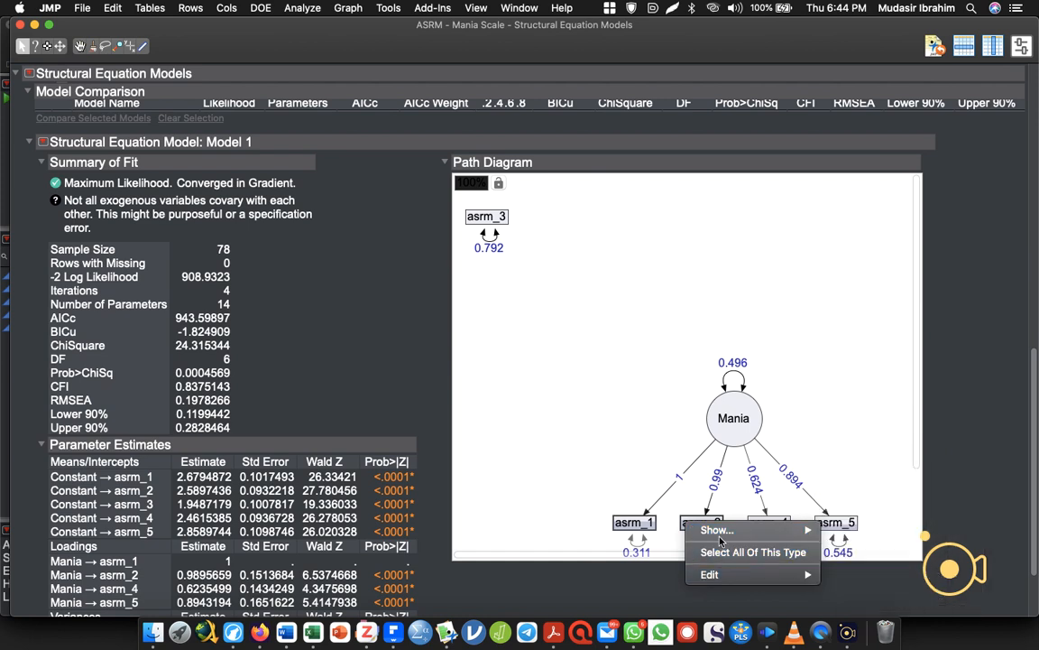
{"action": "mouse_move", "coordinate": [717, 530]}
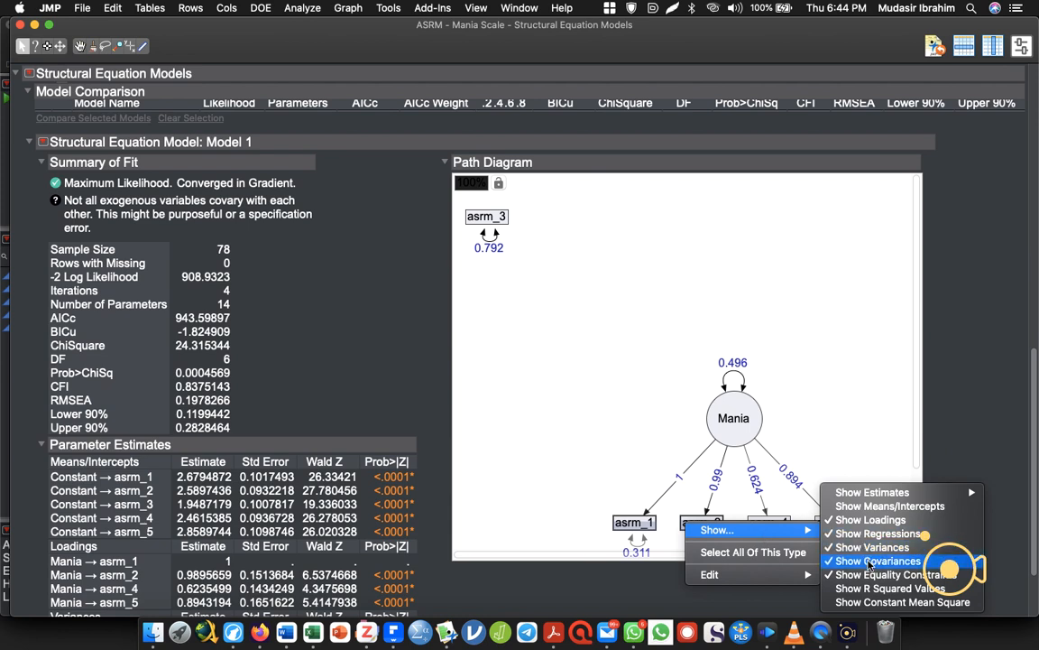
{"action": "mouse_move", "coordinate": [864, 499]}
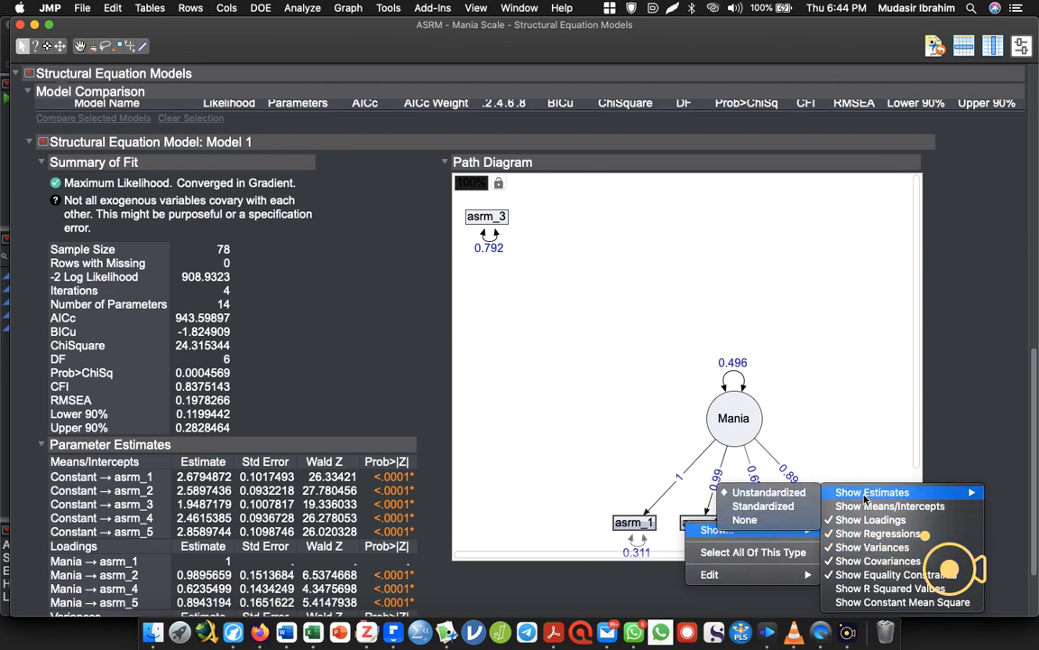
{"action": "left_click", "coordinate": [620, 430]}
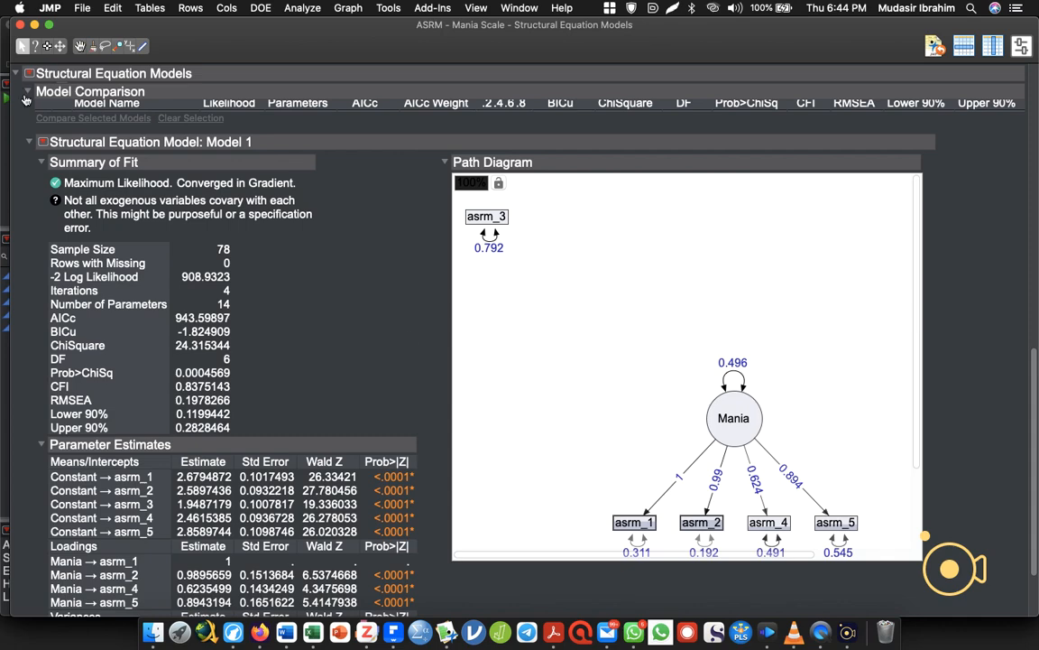
Show the Assess Measurement Model report for Model 1 and review the reliabilities of its four Mania indicators.
{"action": "left_click", "coordinate": [42, 142]}
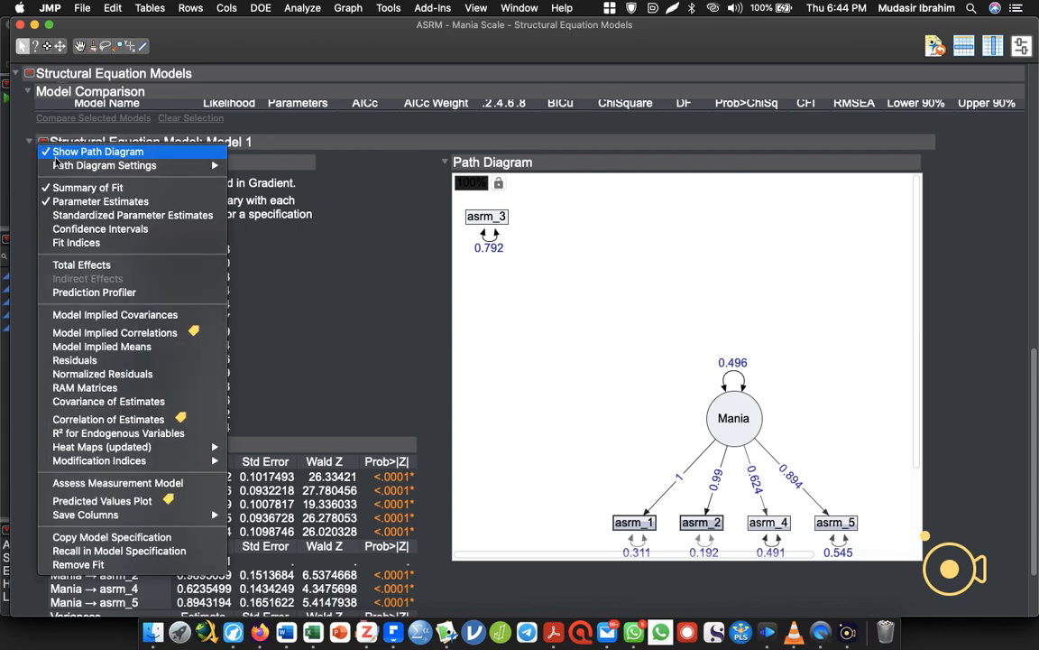
{"action": "left_click", "coordinate": [110, 484]}
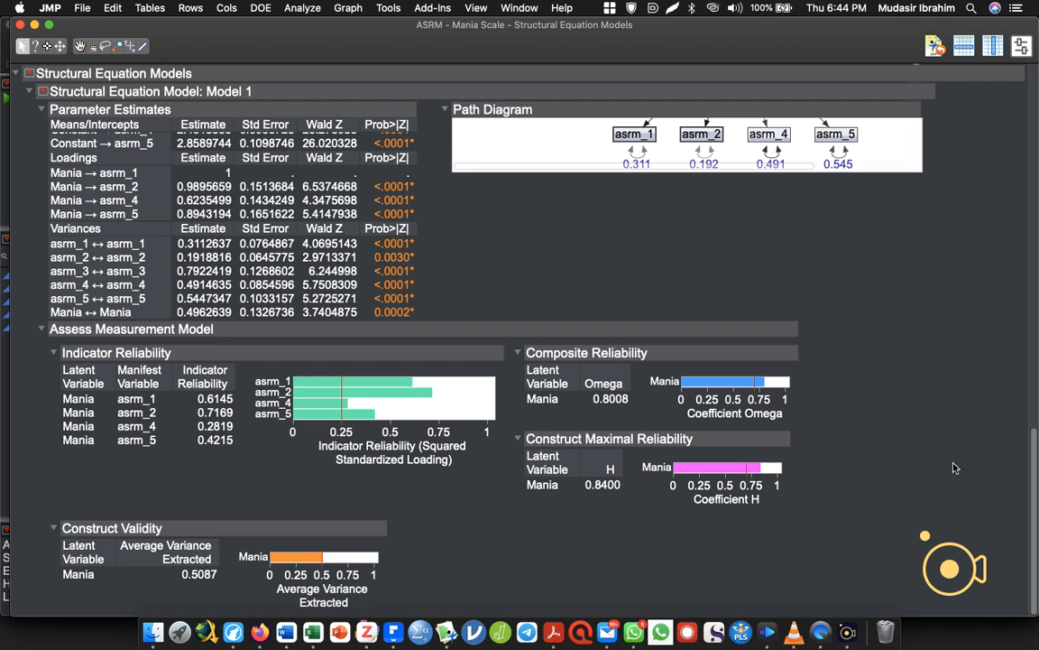
{"action": "scroll", "coordinate": [1034, 474], "scroll_direction": "up", "scroll_amount": 10}
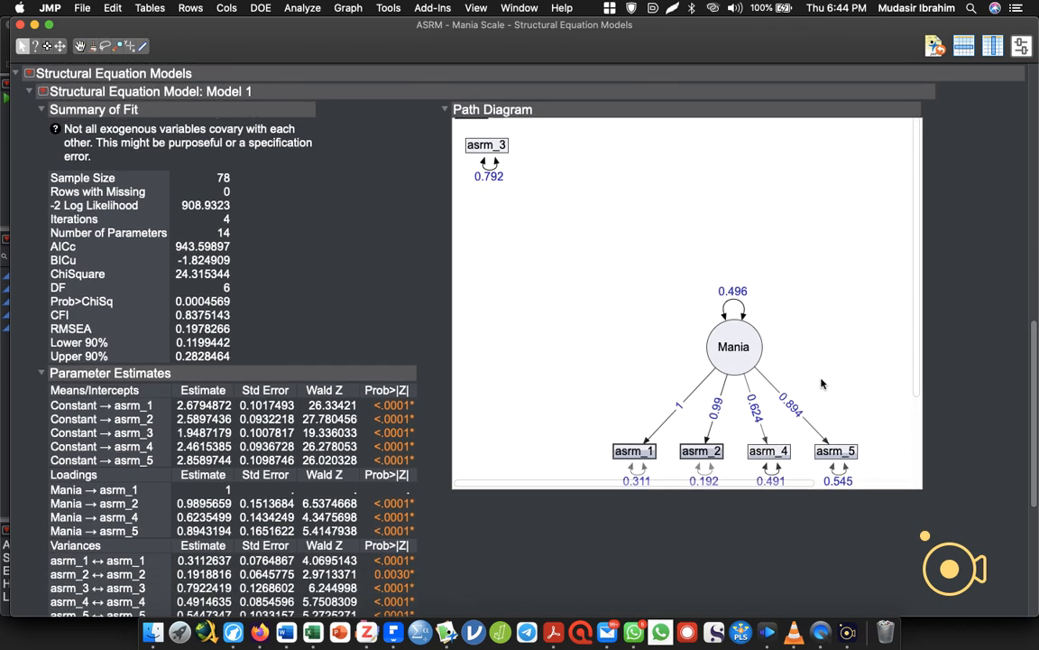
{"action": "right_click", "coordinate": [766, 449]}
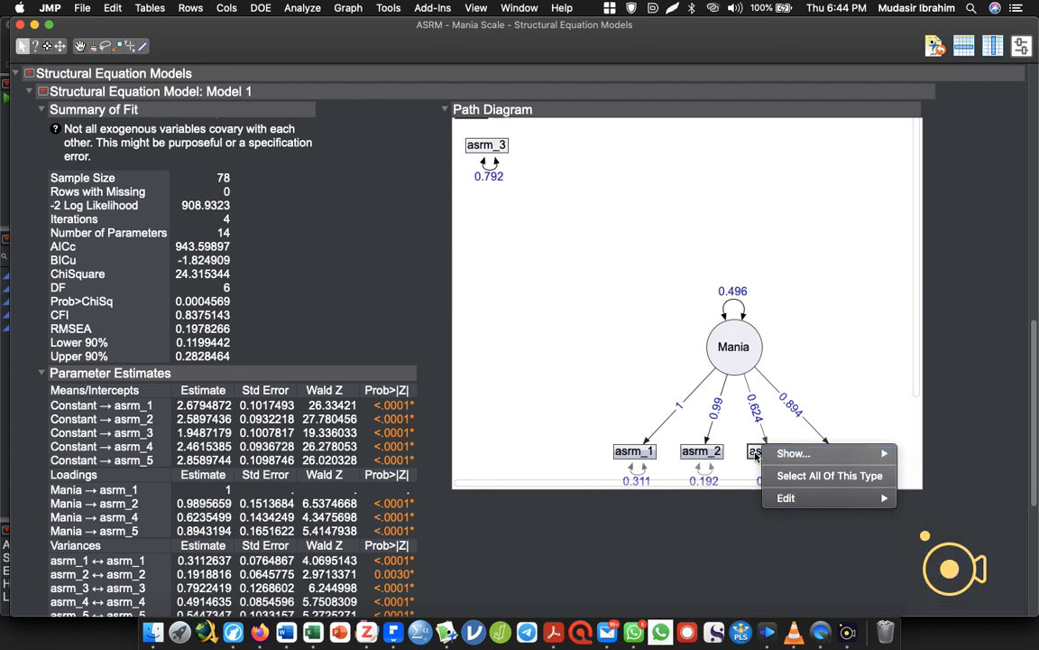
{"action": "left_click", "coordinate": [756, 457]}
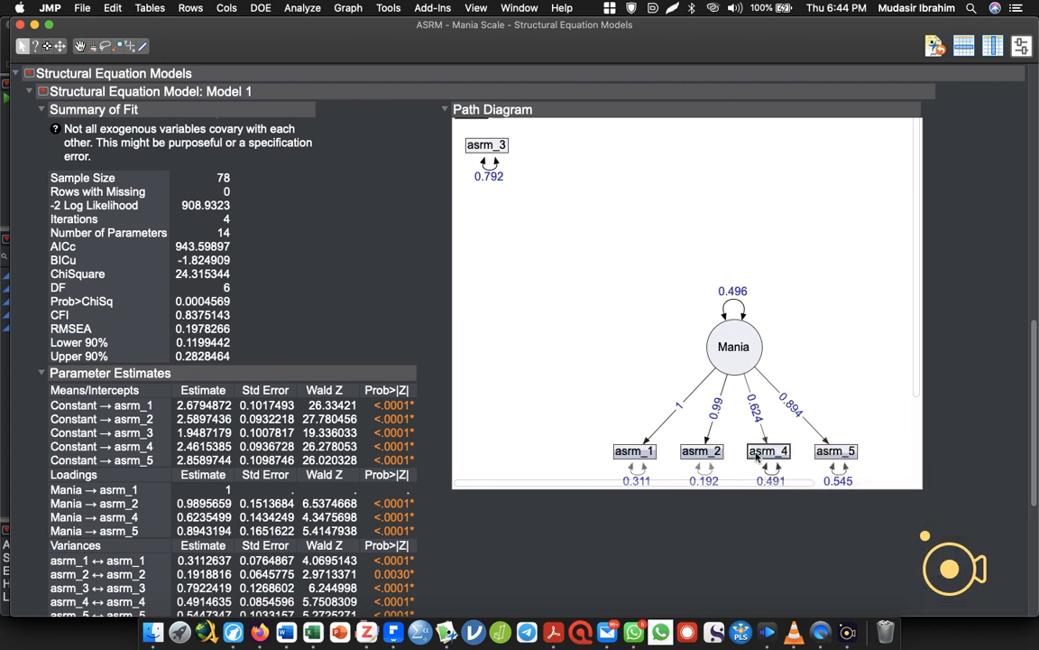
Delete the Mania latent variable from the specification of Model 2.
{"action": "left_click_drag", "start_coordinate": [1035, 387], "coordinate": [1026, 169]}
{"action": "left_click", "coordinate": [235, 298]}
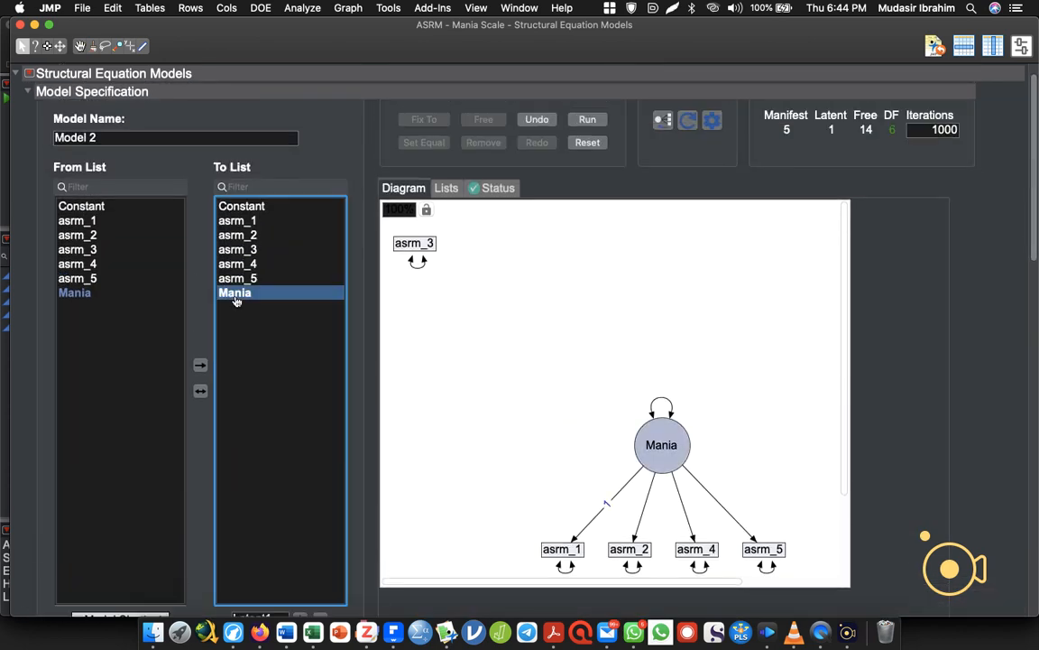
{"action": "right_click", "coordinate": [233, 298]}
{"action": "key", "text": "Escape"}
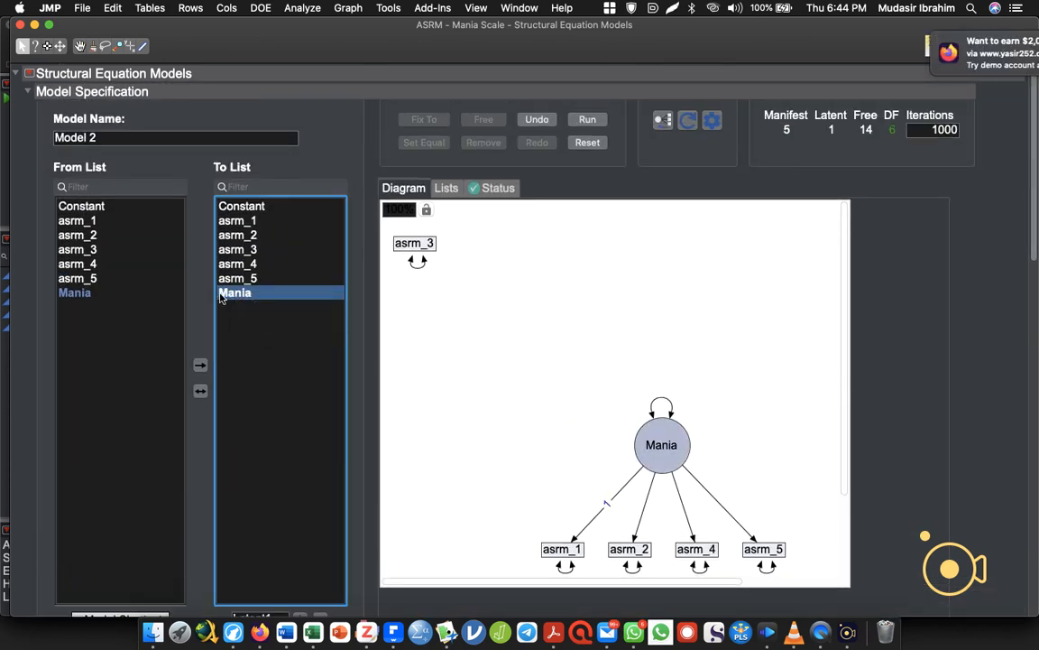
{"action": "key", "text": "BackSpace"}
Add a latent variable named "Mania scale" with asrm_1, asrm_2 and asrm_5 as indicators, and run the model.
{"action": "left_click", "coordinate": [237, 221]}
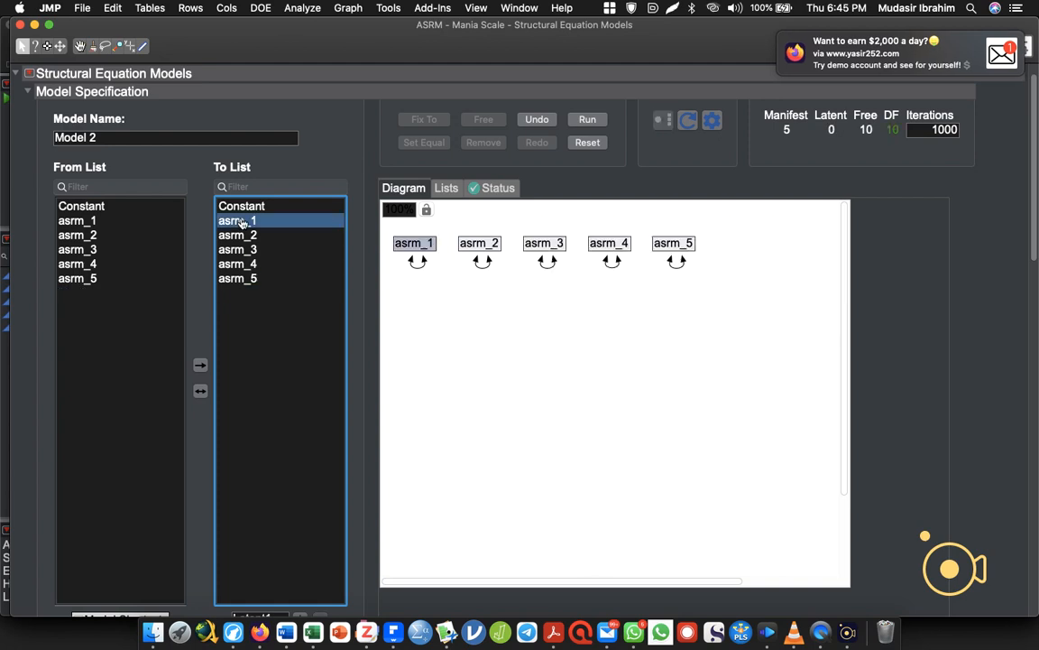
{"action": "left_click", "coordinate": [240, 235], "text": "shift"}
{"action": "left_click", "coordinate": [238, 278], "text": "super"}
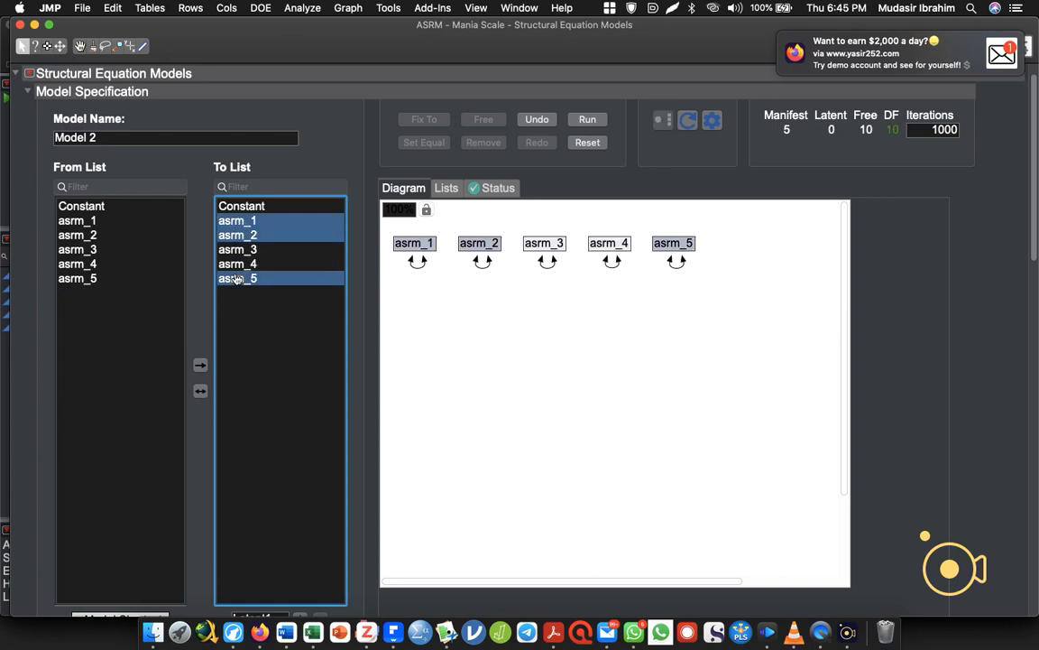
{"action": "left_click_drag", "start_coordinate": [1035, 222], "coordinate": [1032, 334]}
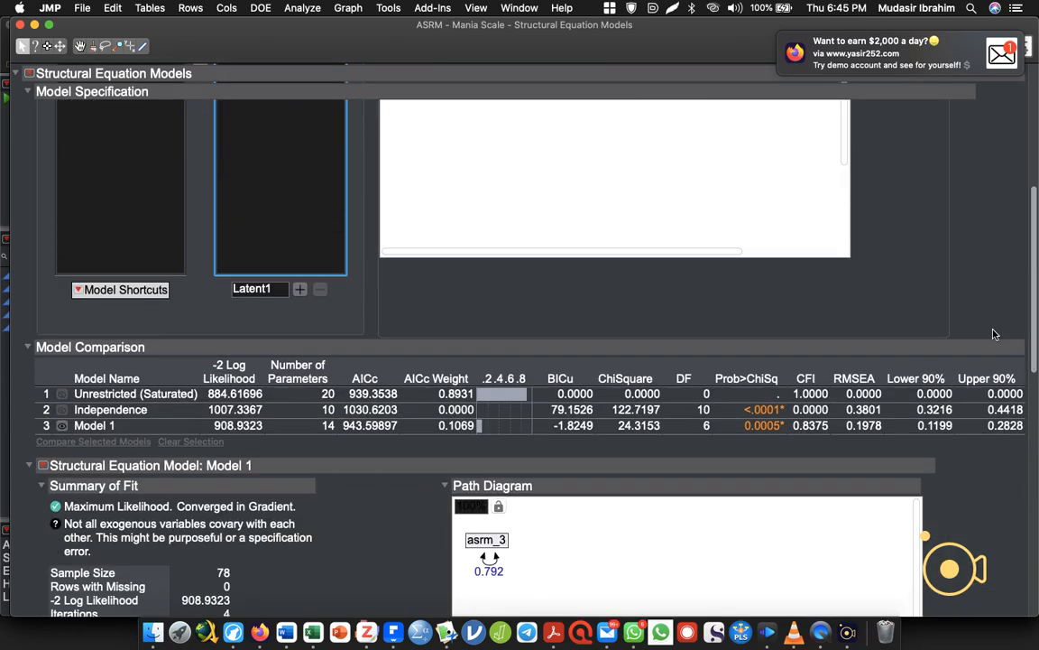
{"action": "double_click", "coordinate": [276, 287]}
{"action": "type", "text": "Ma"}
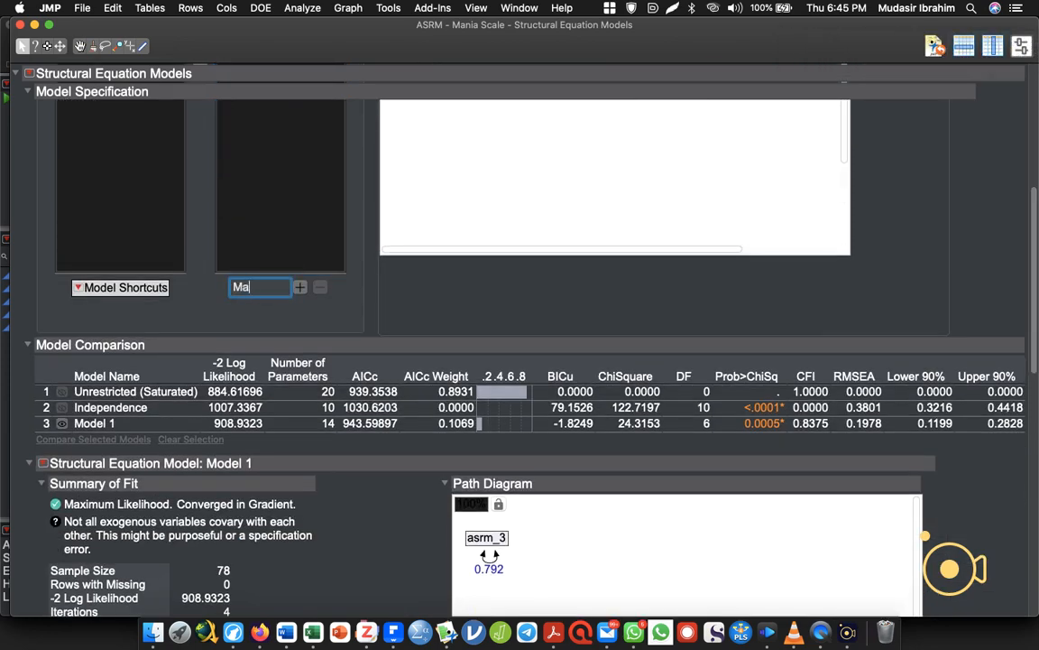
{"action": "type", "text": "nia scale"}
{"action": "key", "text": "Return"}
{"action": "scroll", "coordinate": [1036, 244], "scroll_direction": "up", "scroll_amount": 10}
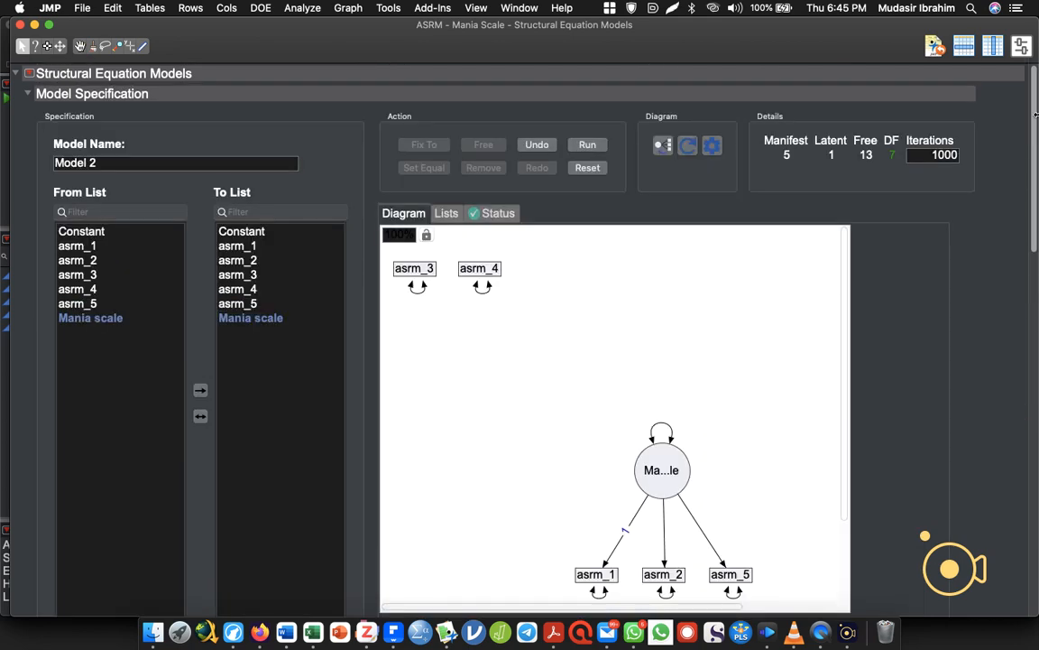
{"action": "left_click", "coordinate": [577, 141]}
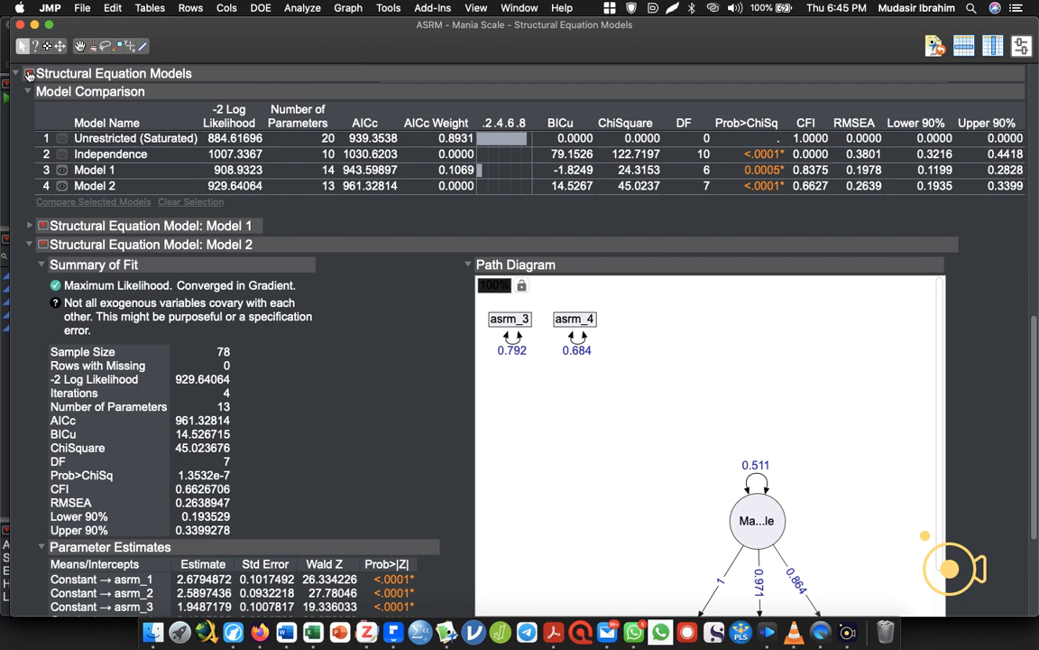
Delete the Mania scale latent variable from the specification of Model 3.
{"action": "left_click_drag", "start_coordinate": [1032, 380], "coordinate": [1018, 59]}
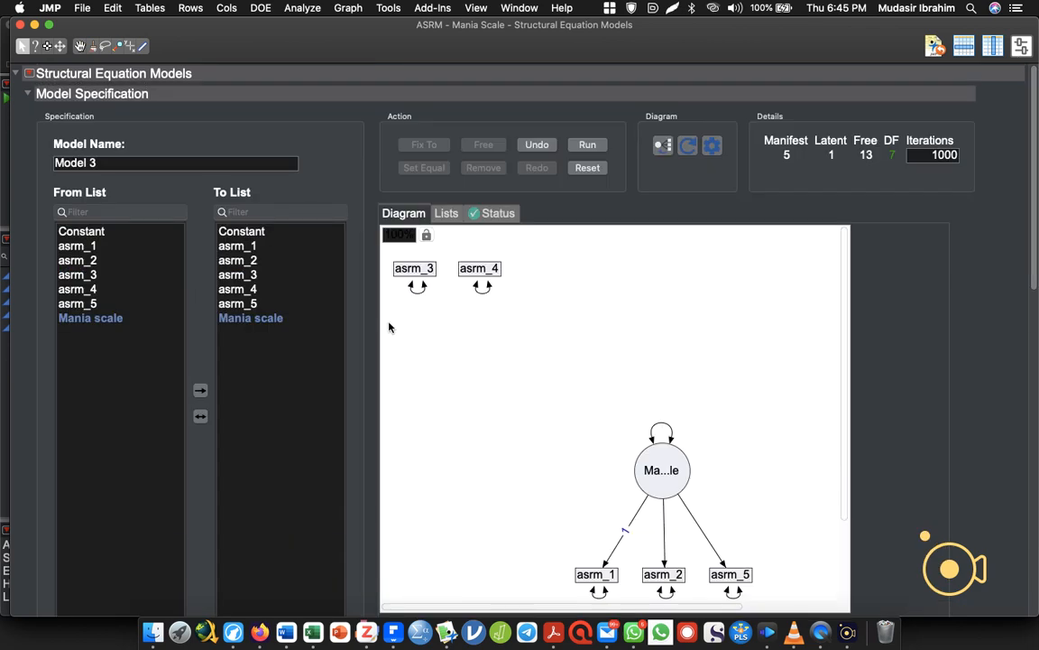
{"action": "left_click", "coordinate": [256, 319]}
{"action": "right_click", "coordinate": [258, 320]}
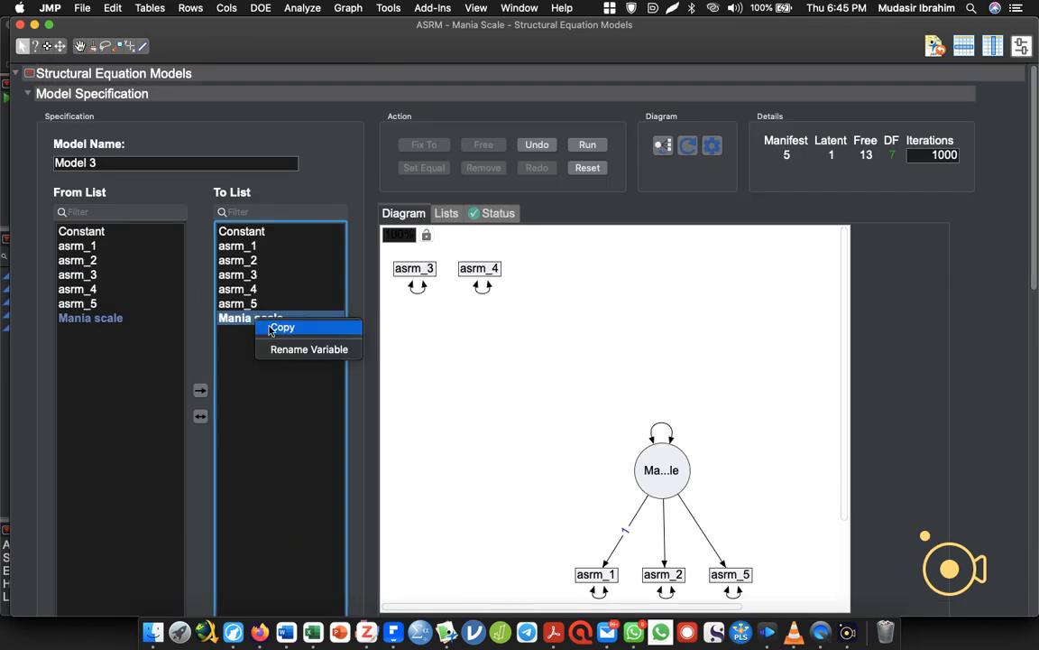
{"action": "left_click", "coordinate": [241, 320]}
{"action": "key", "text": "Delete"}
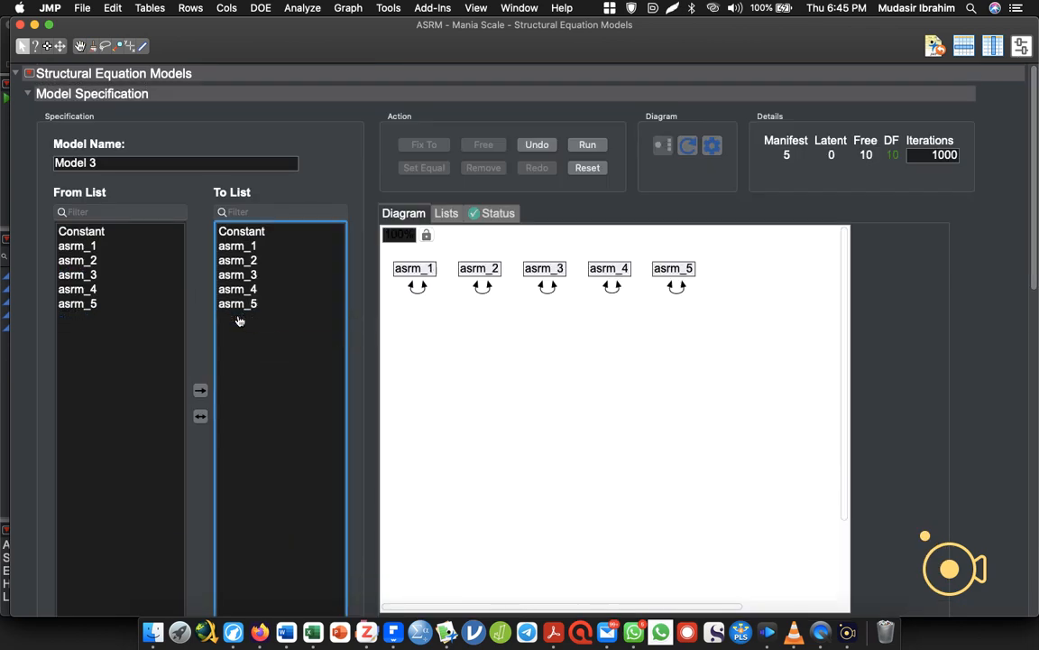
Add a latent variable named "Mania" with asrm_1, asrm_2, asrm_4 and asrm_5 as indicators, and run it as Model 3.
{"action": "left_click", "coordinate": [229, 247]}
{"action": "left_click", "coordinate": [233, 262], "text": "shift"}
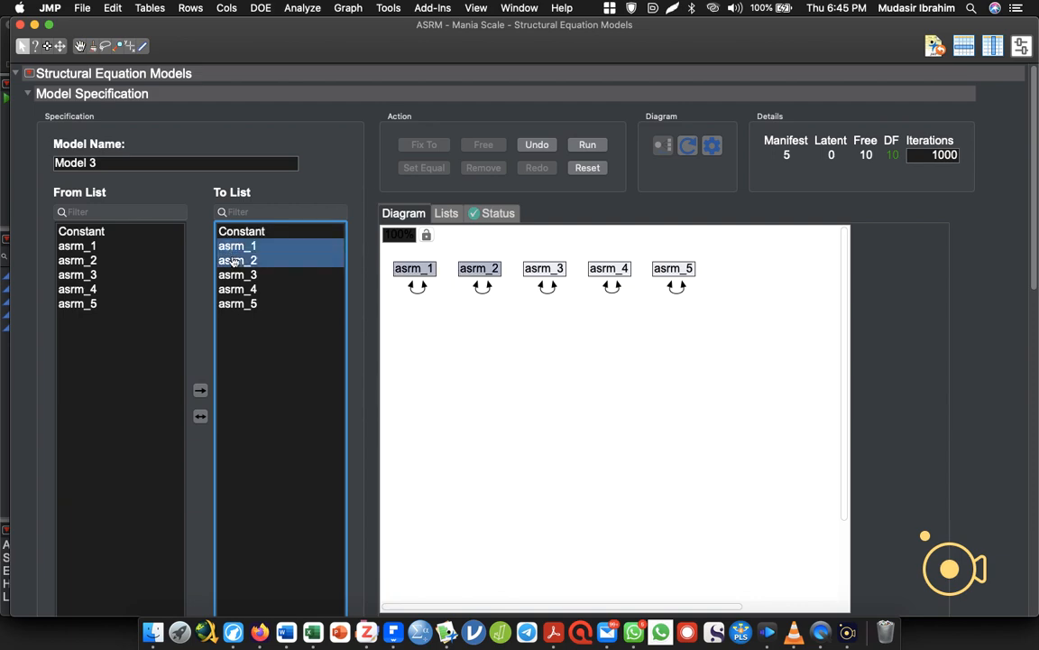
{"action": "left_click", "coordinate": [237, 289], "text": "super"}
{"action": "left_click", "coordinate": [237, 304], "text": "super"}
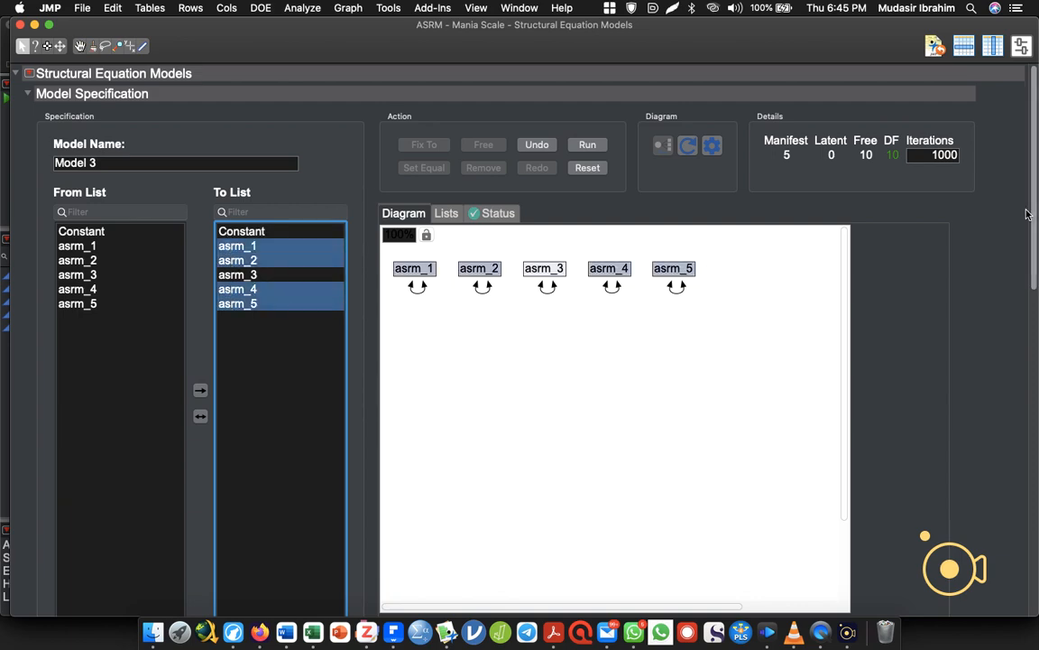
{"action": "scroll", "coordinate": [880, 273], "scroll_direction": "down", "scroll_amount": 5}
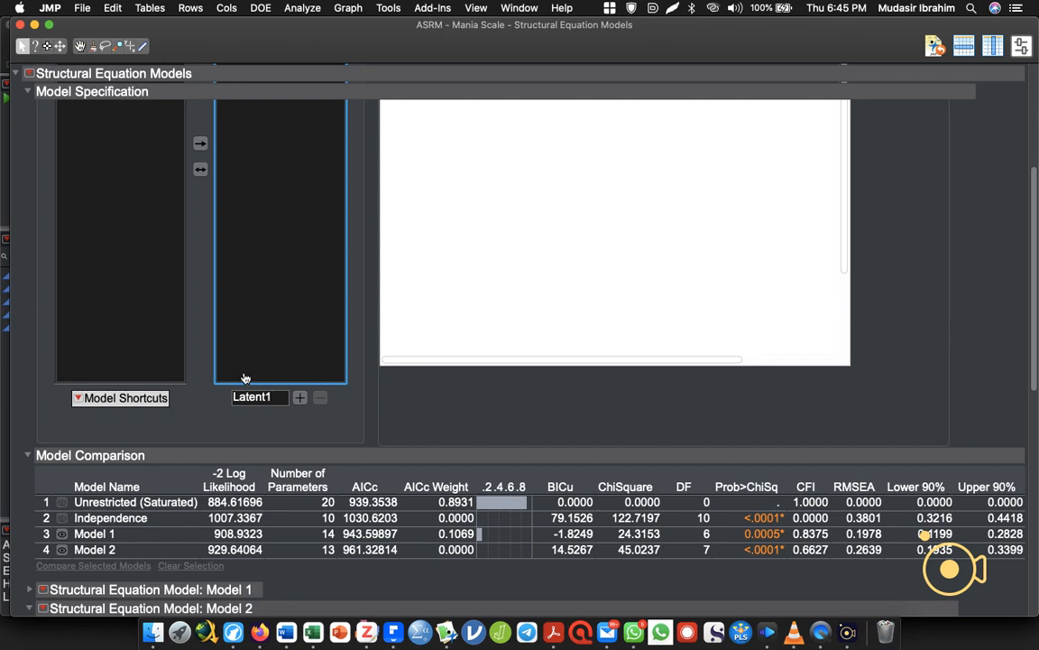
{"action": "double_click", "coordinate": [251, 397]}
{"action": "type", "text": "Mania"}
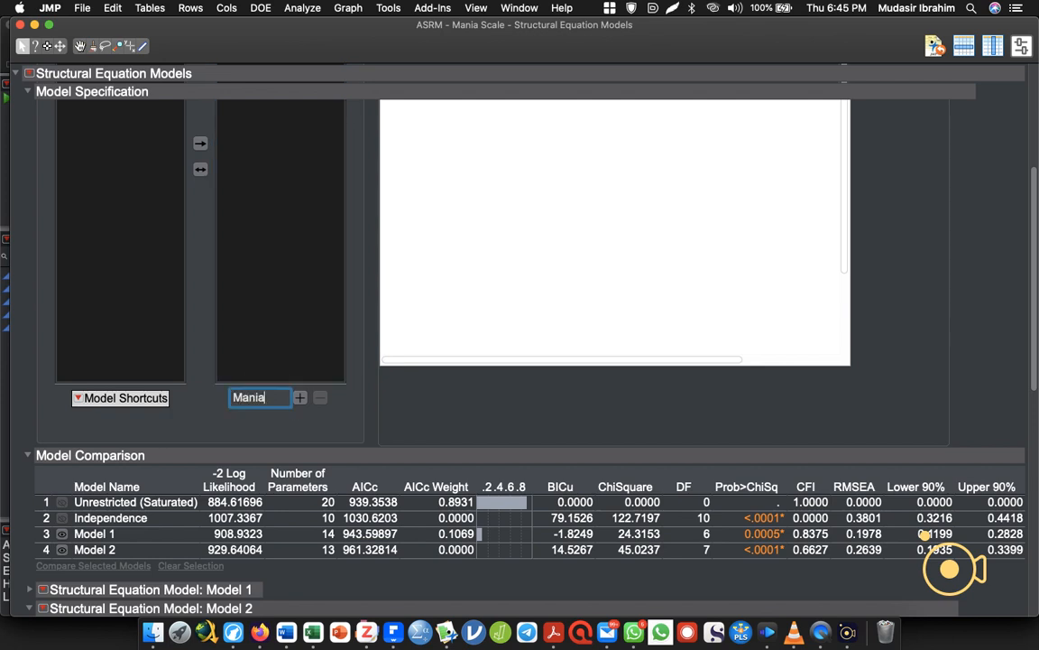
{"action": "left_click", "coordinate": [301, 400]}
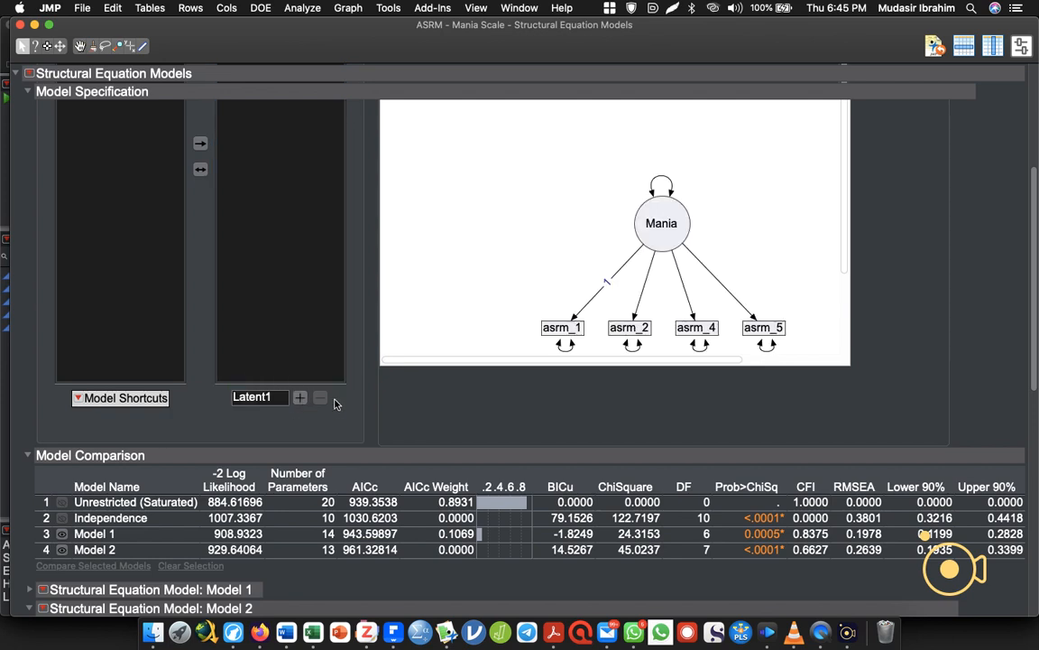
{"action": "scroll", "coordinate": [1034, 272], "scroll_direction": "up", "scroll_amount": 5}
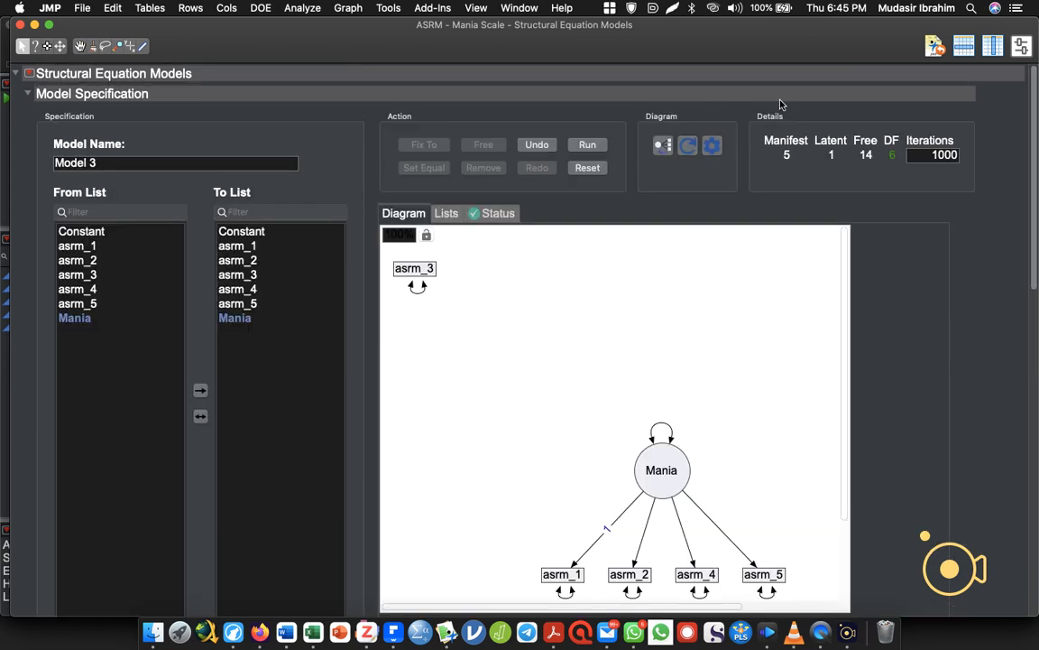
{"action": "left_click", "coordinate": [586, 145]}
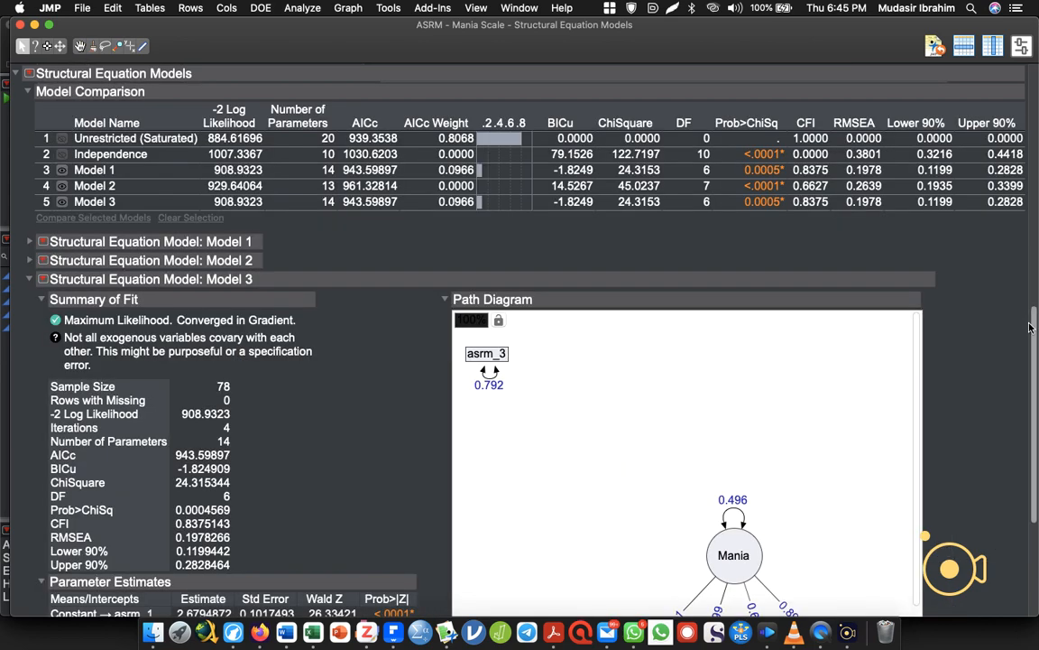
Show standardized estimates in the path diagram of Model 3.
{"action": "left_click_drag", "start_coordinate": [1030, 327], "coordinate": [998, 403]}
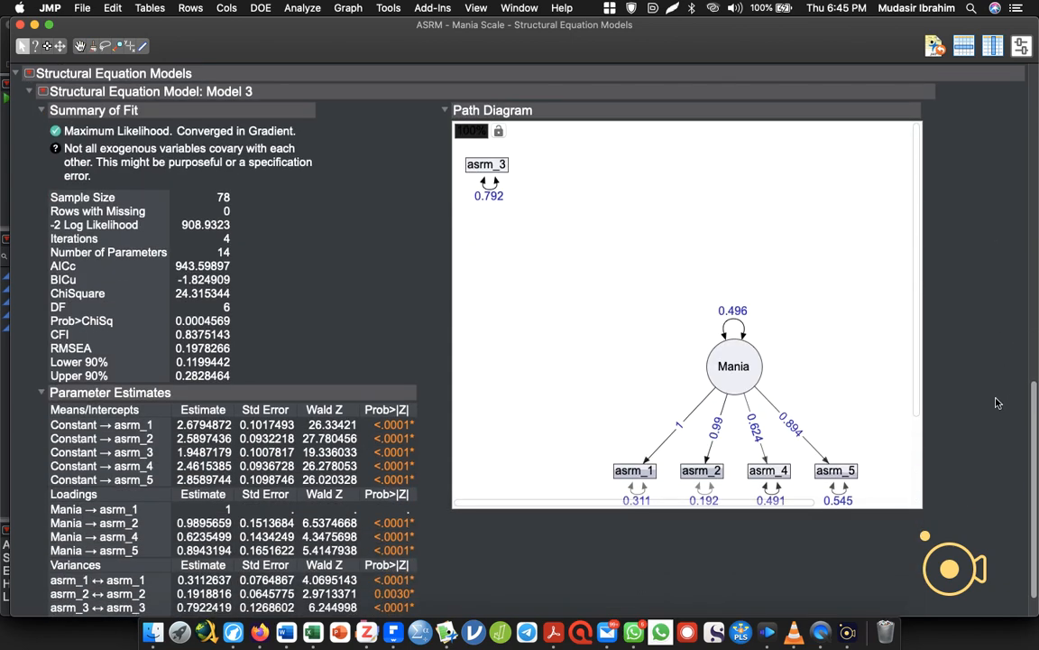
{"action": "left_click_drag", "start_coordinate": [998, 403], "coordinate": [987, 422]}
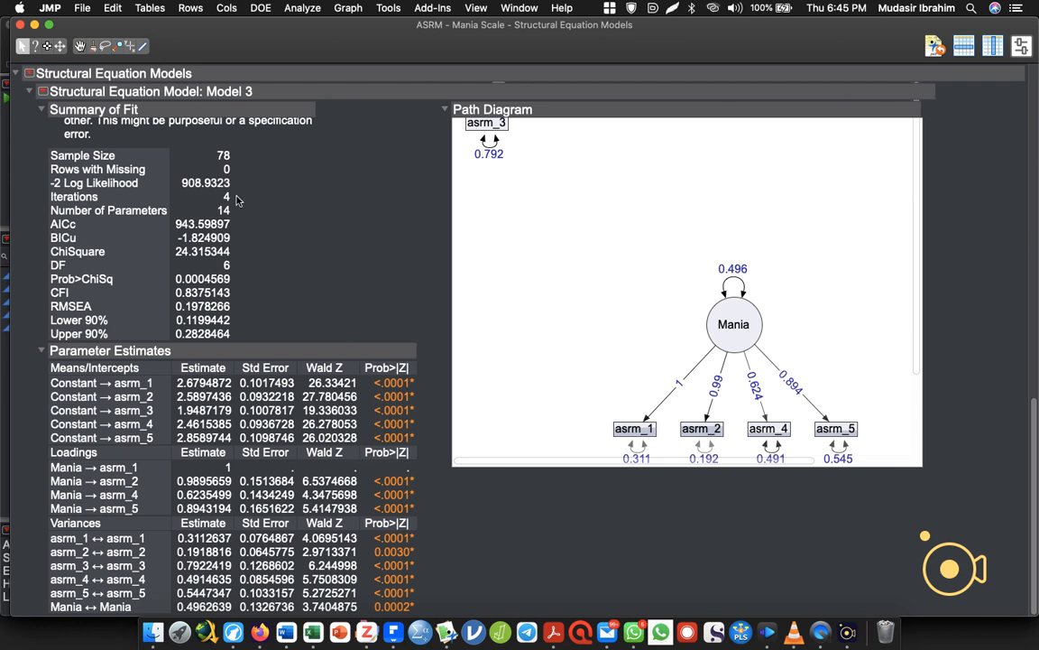
{"action": "right_click", "coordinate": [732, 322]}
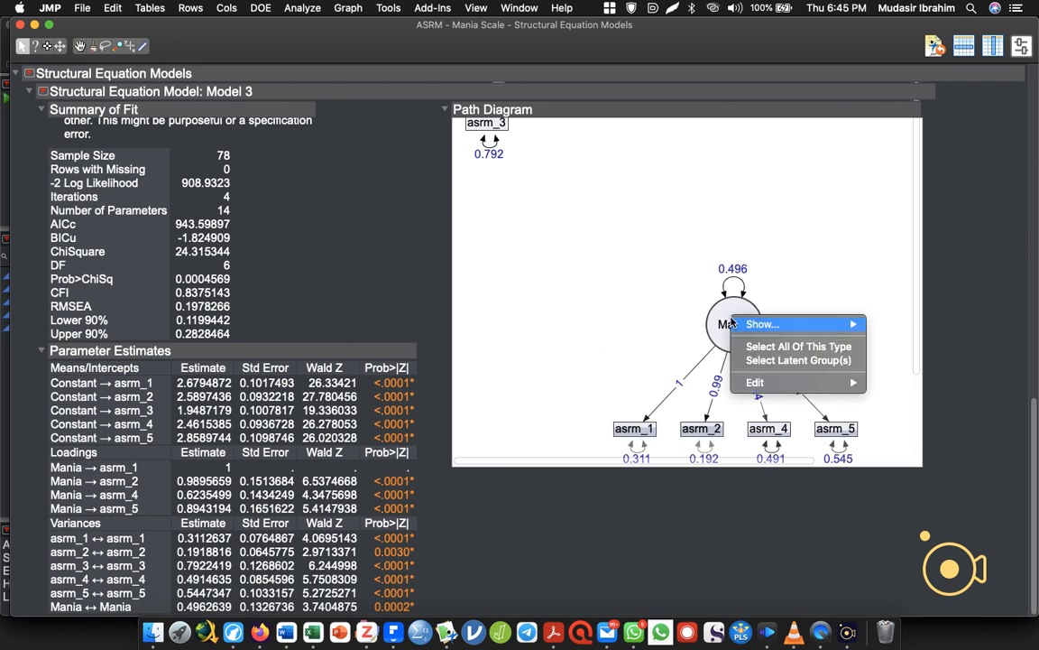
{"action": "mouse_move", "coordinate": [732, 322]}
{"action": "mouse_move", "coordinate": [896, 327]}
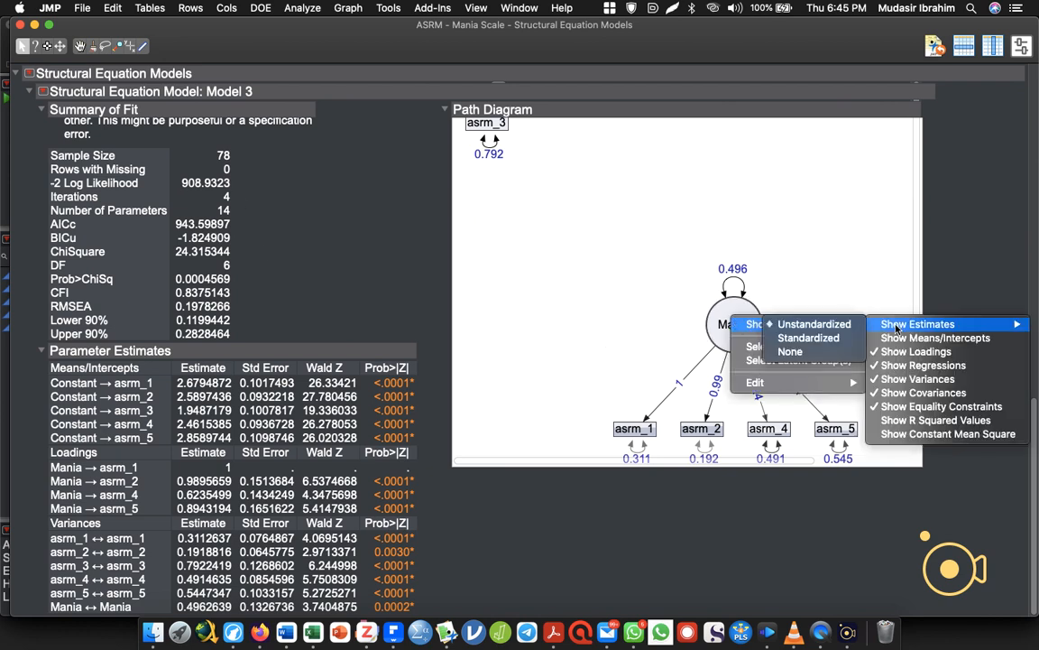
{"action": "left_click", "coordinate": [811, 337]}
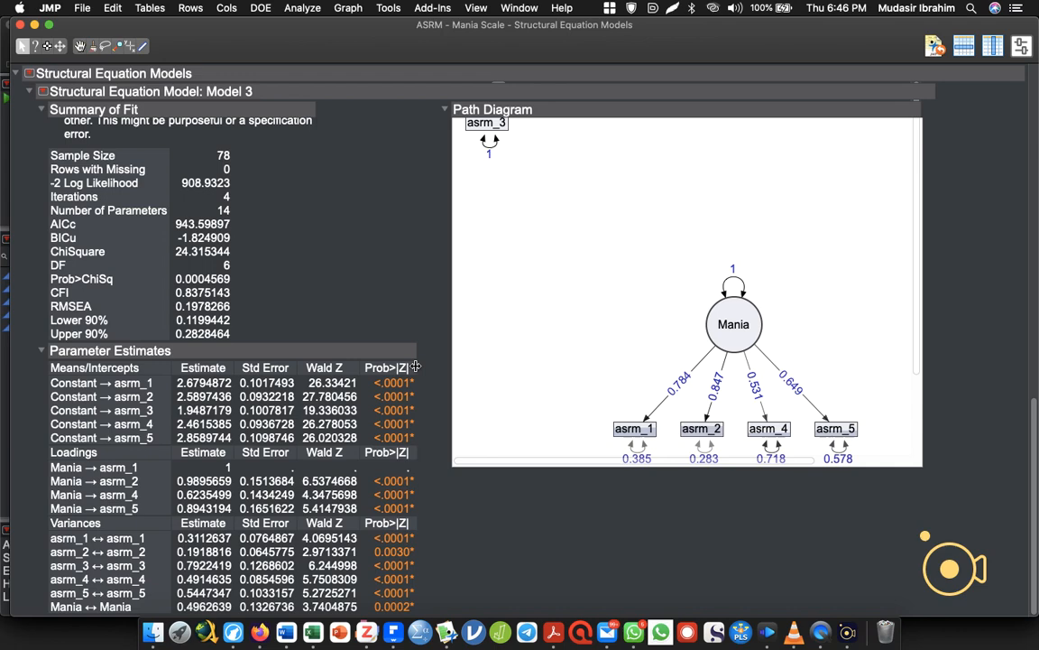
Compare the fit statistics of Models 1, 2 and 3 in the model comparison table against the current path diagram specification.
{"action": "left_click_drag", "start_coordinate": [1036, 436], "coordinate": [1000, 20]}
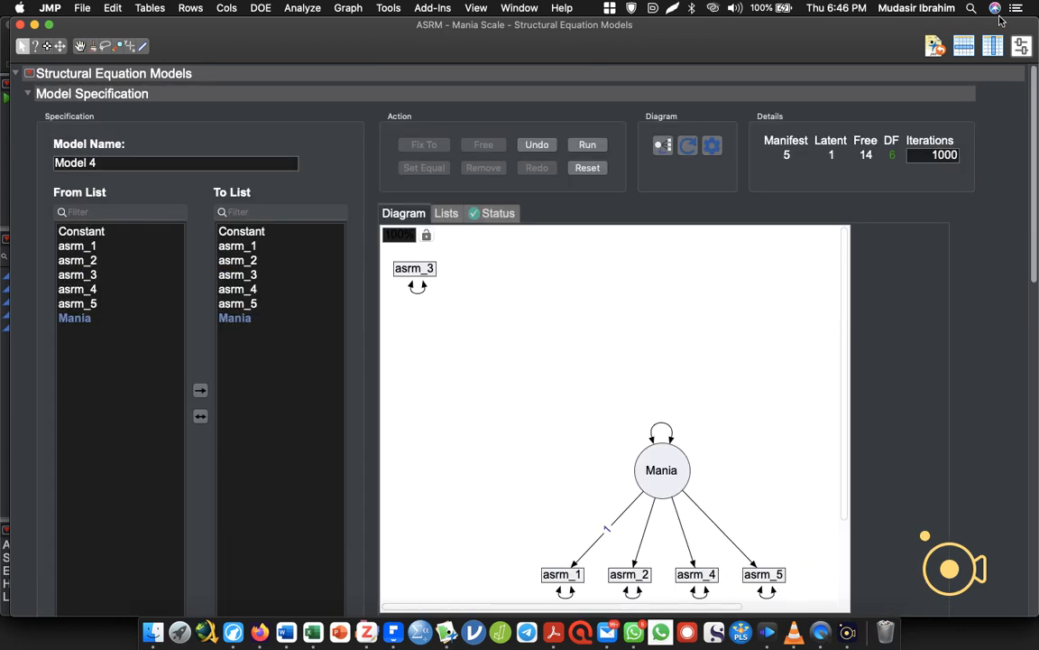
{"action": "scroll", "coordinate": [879, 170], "scroll_direction": "down", "scroll_amount": 5}
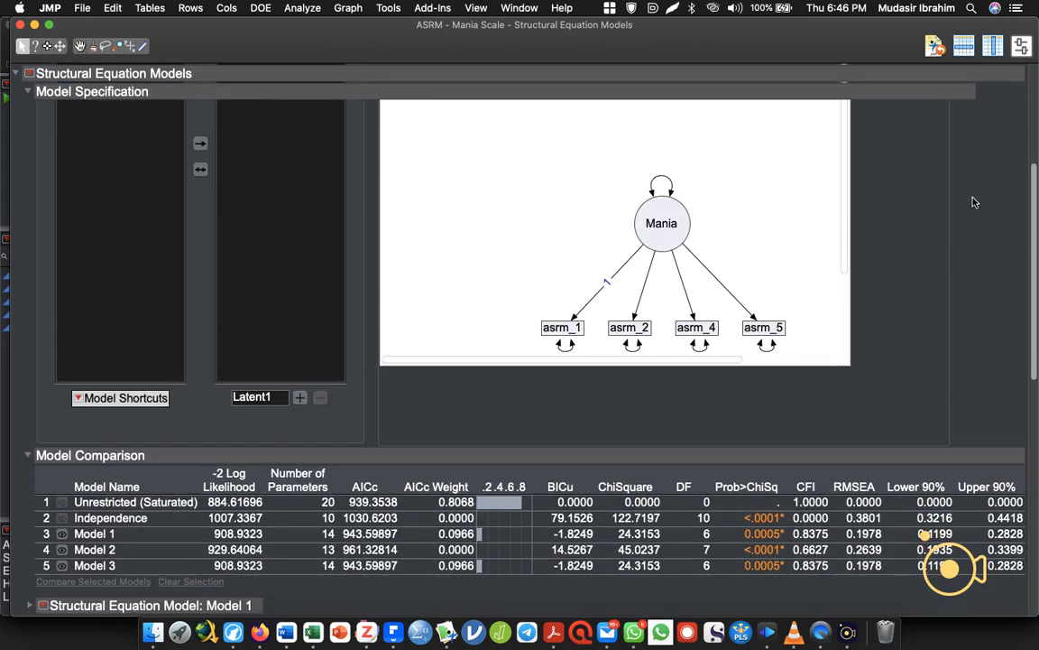
{"action": "scroll", "coordinate": [966, 251], "scroll_direction": "down", "scroll_amount": 3}
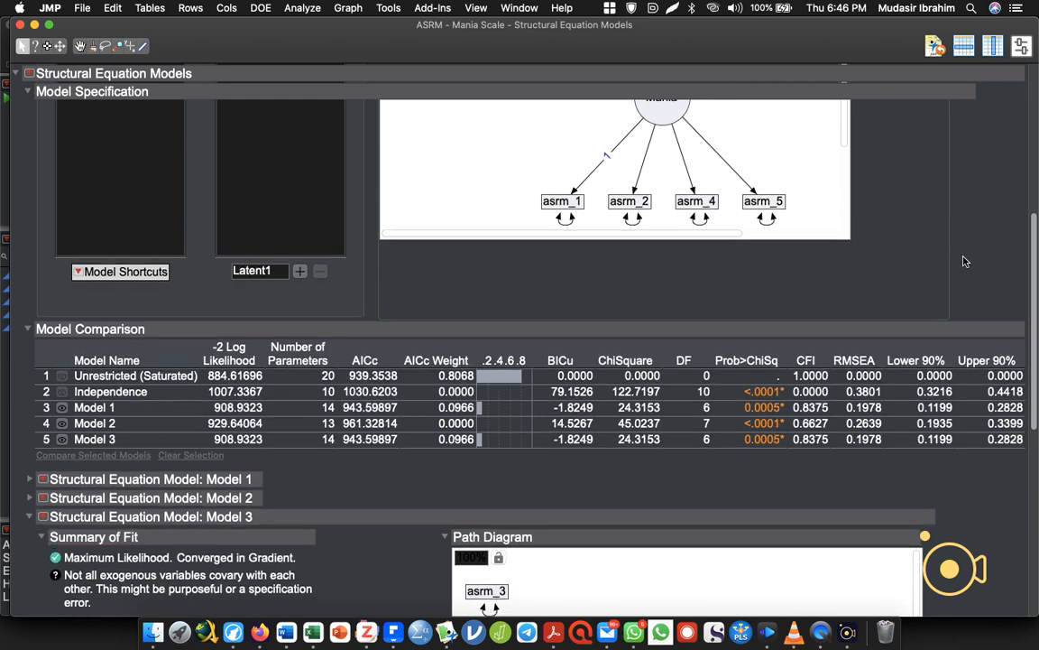
{"action": "scroll", "coordinate": [964, 261], "scroll_direction": "down", "scroll_amount": 1}
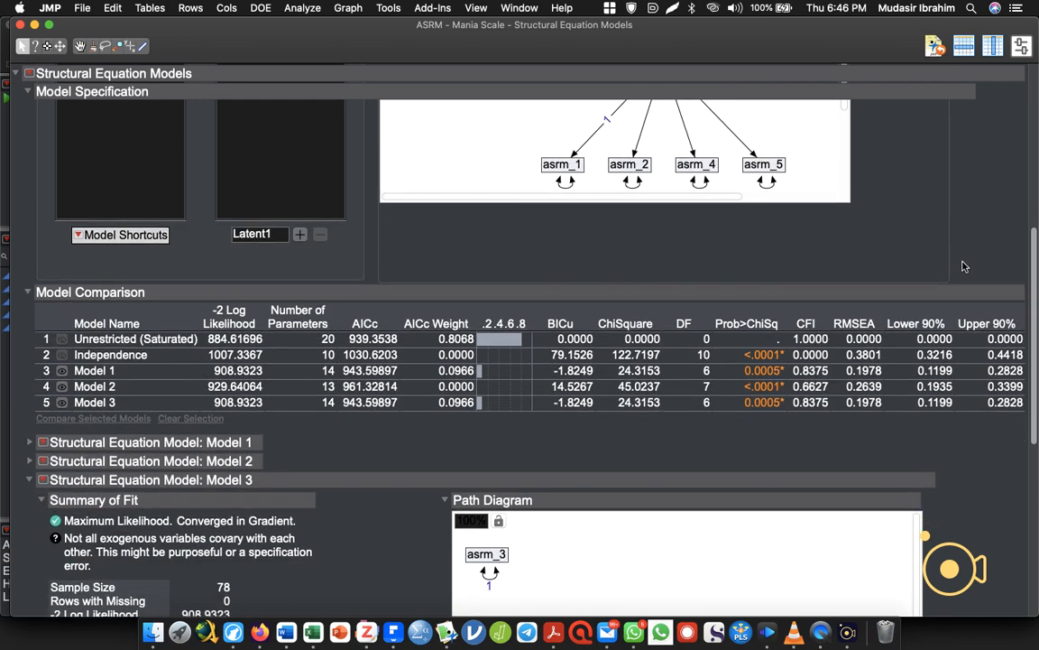
{"action": "scroll", "coordinate": [963, 266], "scroll_direction": "down", "scroll_amount": 3}
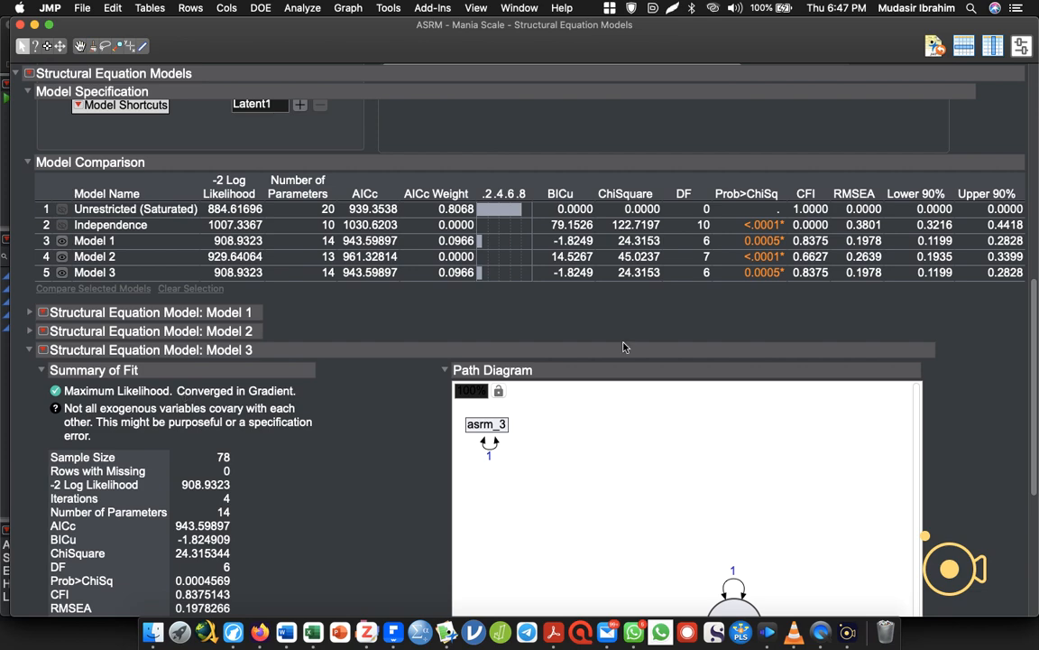
{"action": "scroll", "coordinate": [1036, 138], "scroll_direction": "up", "scroll_amount": 1}
{"action": "left_click_drag", "start_coordinate": [1035, 138], "coordinate": [935, 158]}
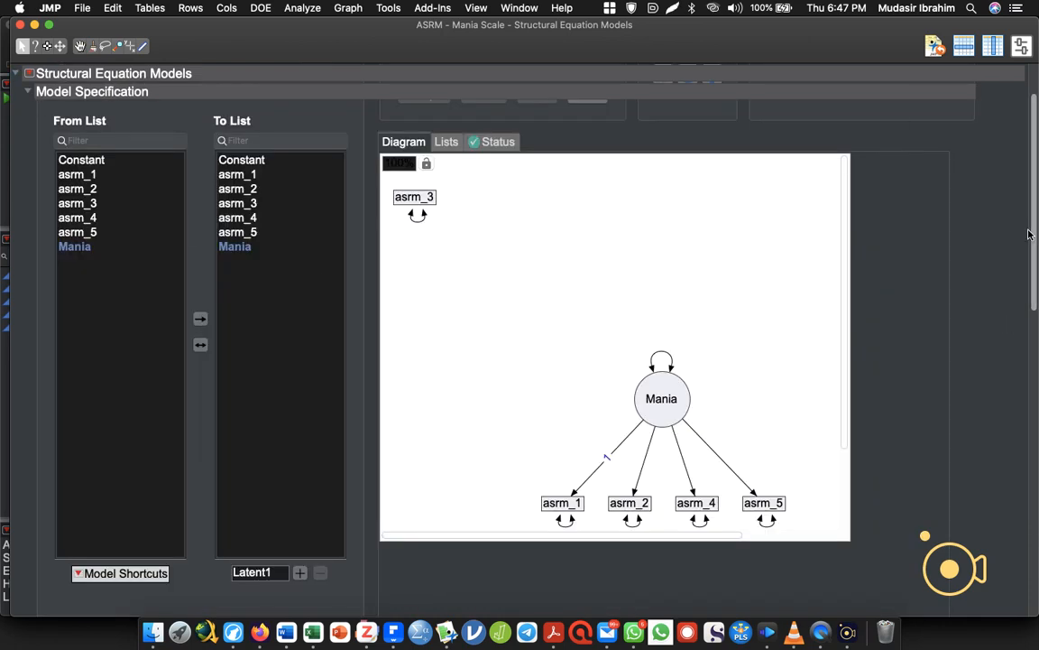
{"action": "left_click_drag", "start_coordinate": [1031, 235], "coordinate": [992, 379]}
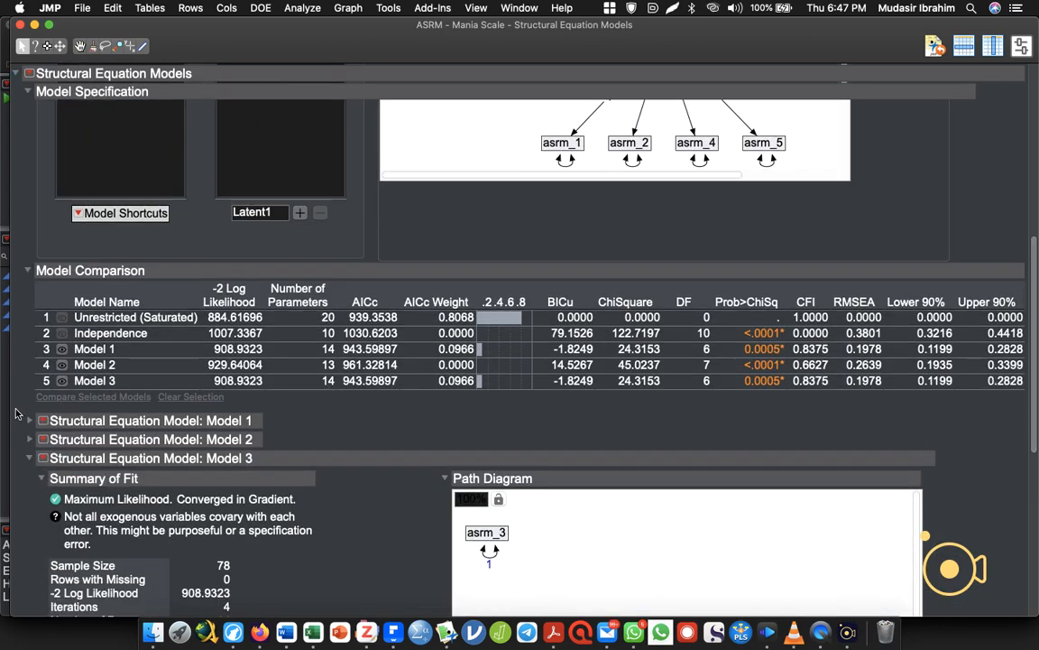
Add the Assess Measurement Model output to the Model 3 report and examine its reliability and construct validity results.
{"action": "left_click", "coordinate": [43, 457]}
{"action": "scroll", "coordinate": [124, 586], "scroll_direction": "down", "scroll_amount": 5}
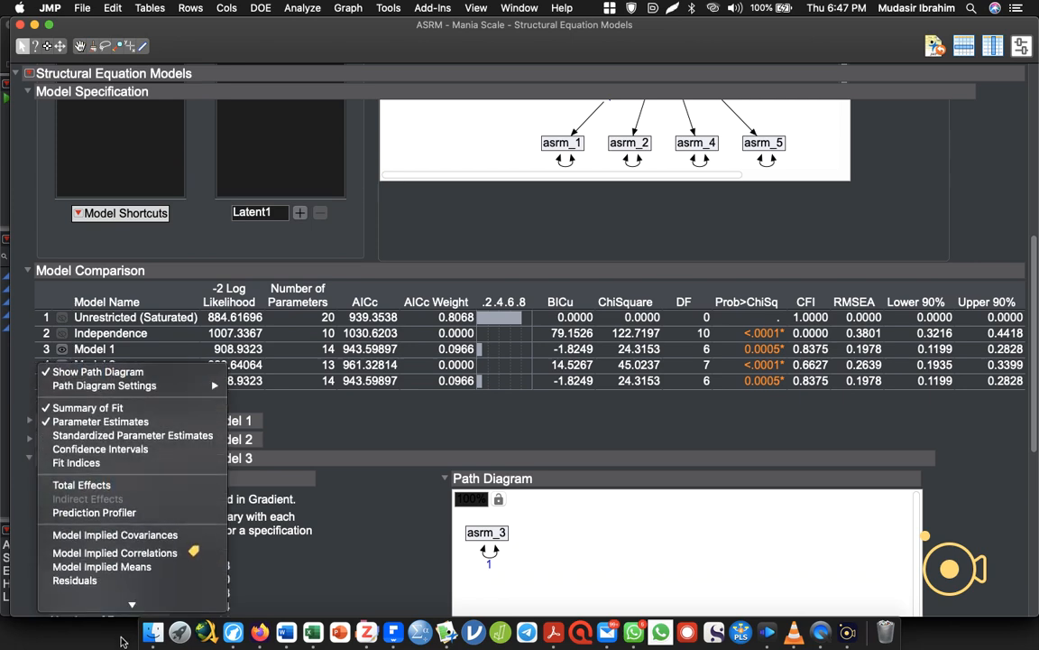
{"action": "left_click", "coordinate": [118, 539]}
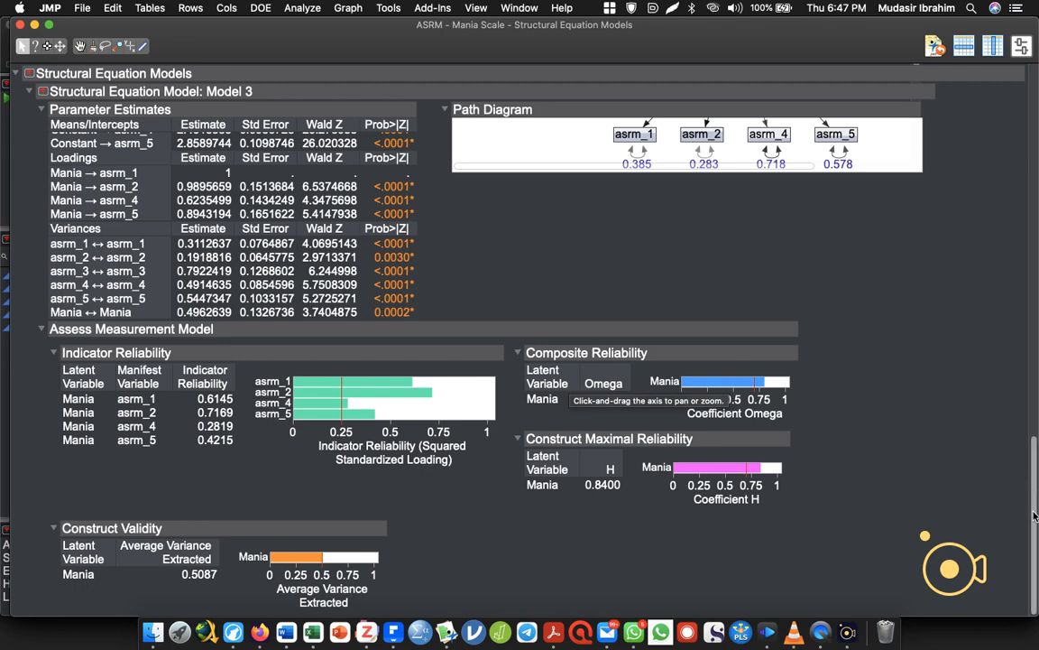
Close the Structural Equation Models report window and return to the ASRM - Mania Scale data table.
{"action": "left_click_drag", "start_coordinate": [1035, 516], "coordinate": [1028, 100]}
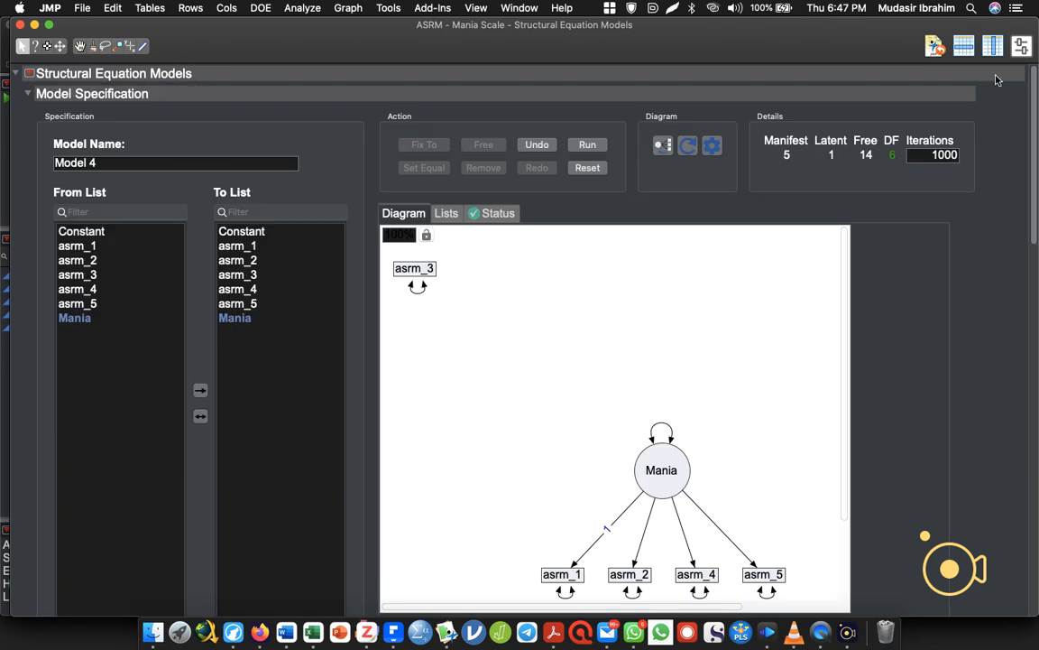
{"action": "left_click", "coordinate": [20, 24]}
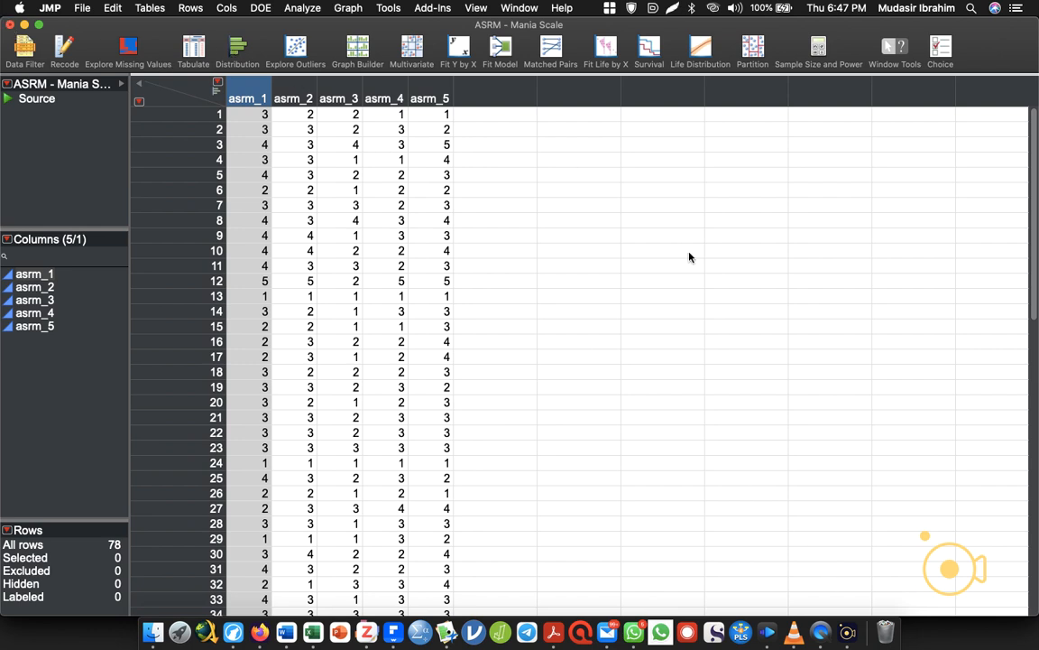
{"action": "left_click", "coordinate": [848, 632]}
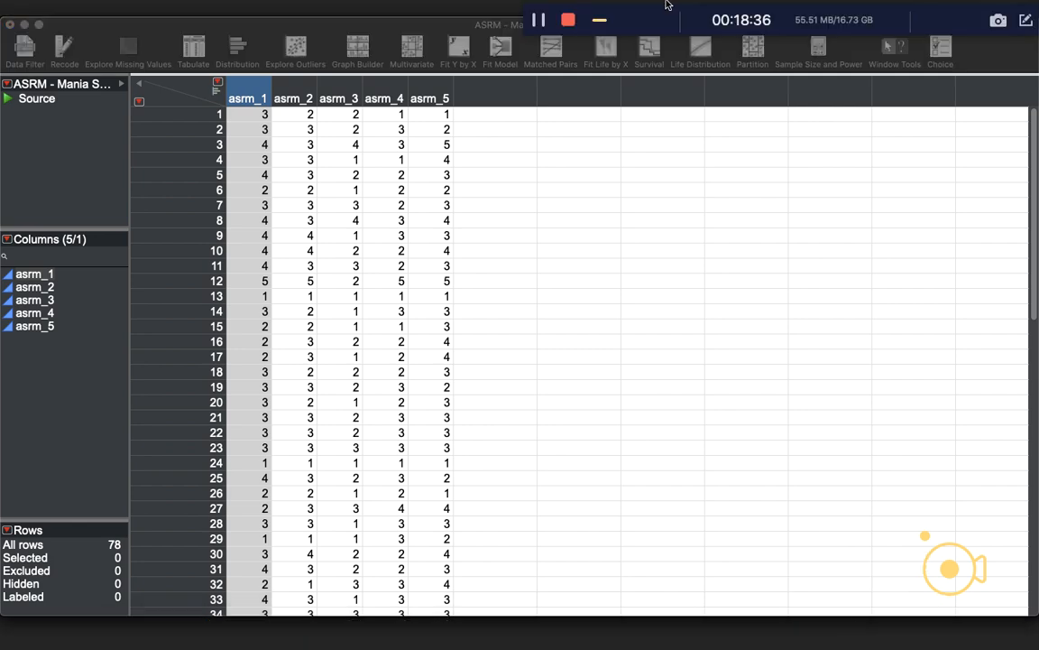